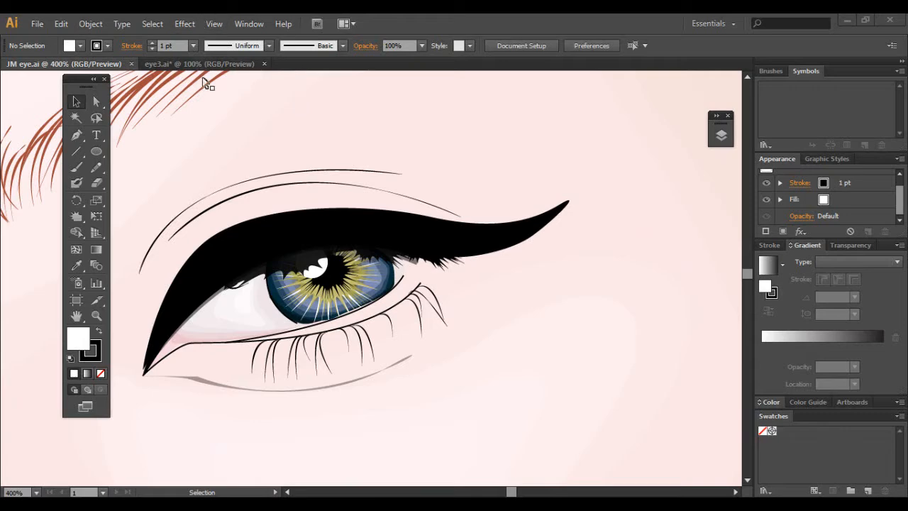
Switch to the eye3.ai document and dim the images on Layer 1 to 50%.
{"action": "left_click", "coordinate": [201, 63]}
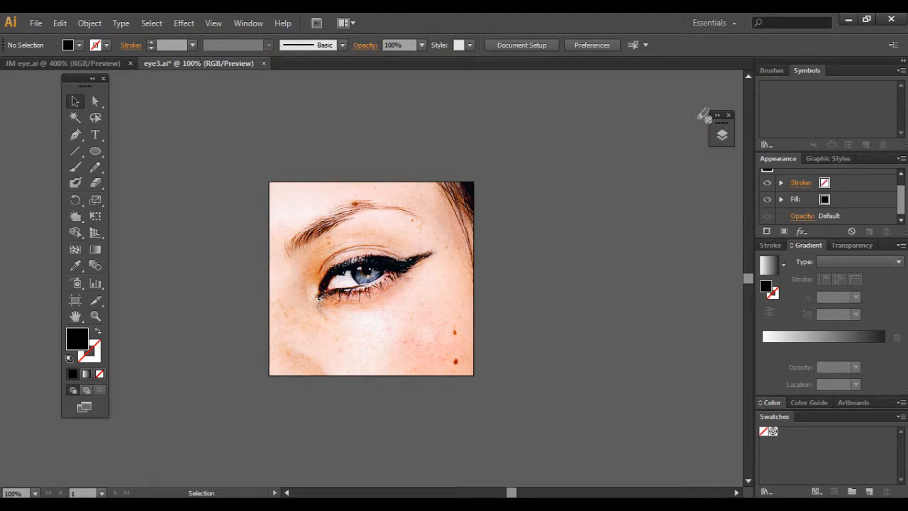
{"action": "left_click", "coordinate": [722, 135]}
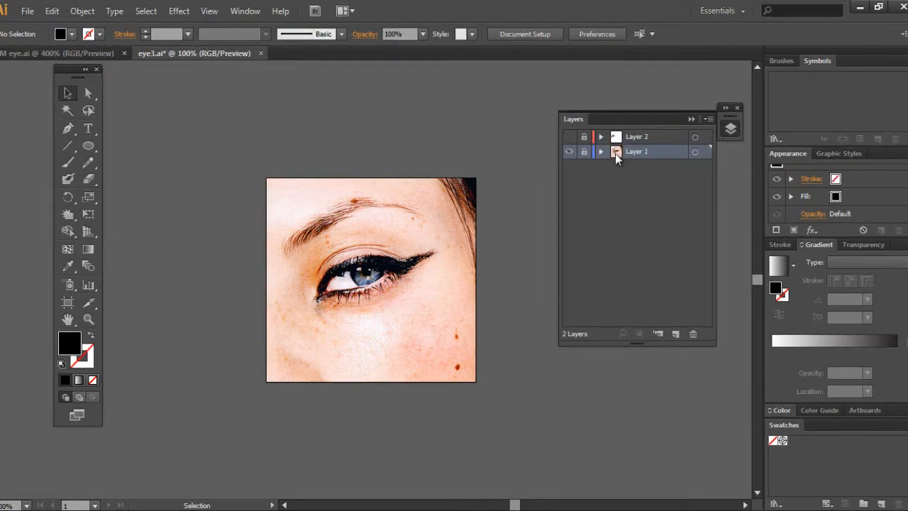
{"action": "double_click", "coordinate": [614, 157]}
{"action": "left_click", "coordinate": [648, 320]}
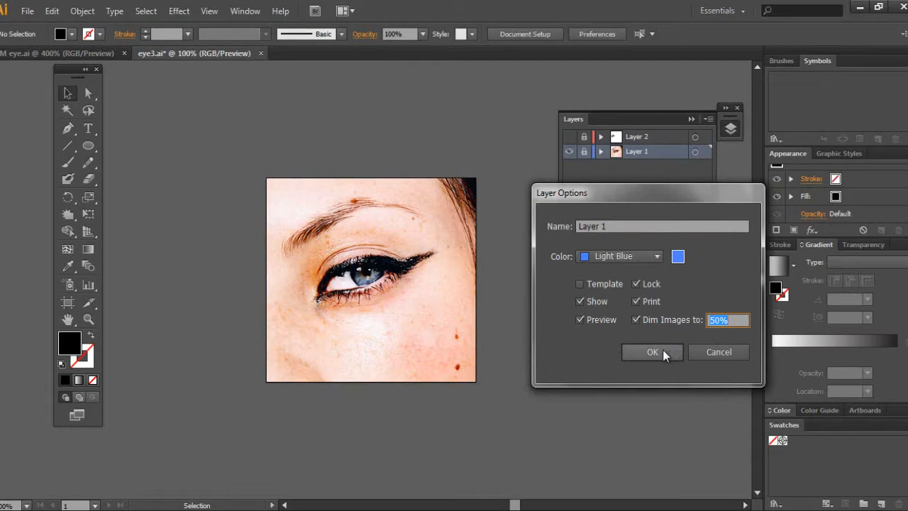
{"action": "left_click", "coordinate": [663, 350]}
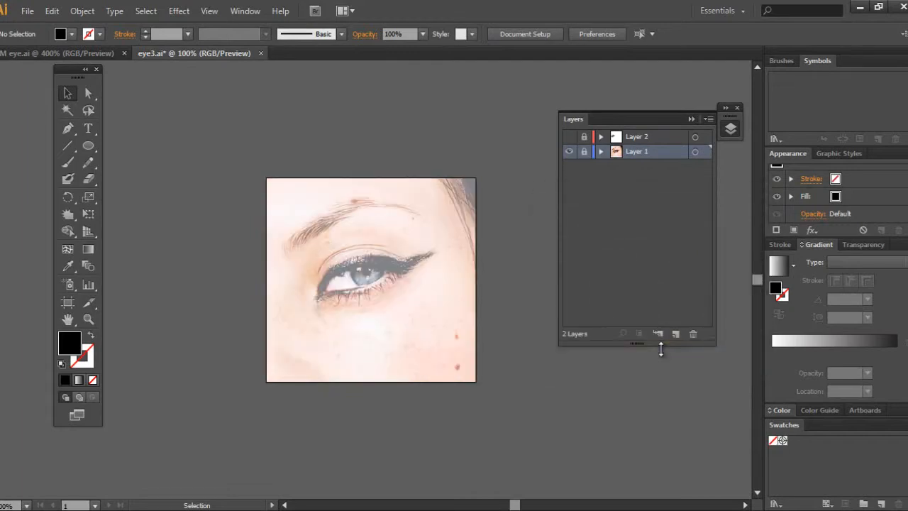
Create a new empty layer directly above the dimmed photo layer.
{"action": "key", "text": "ctrl+plus"}
{"action": "key", "text": "ctrl+plus"}
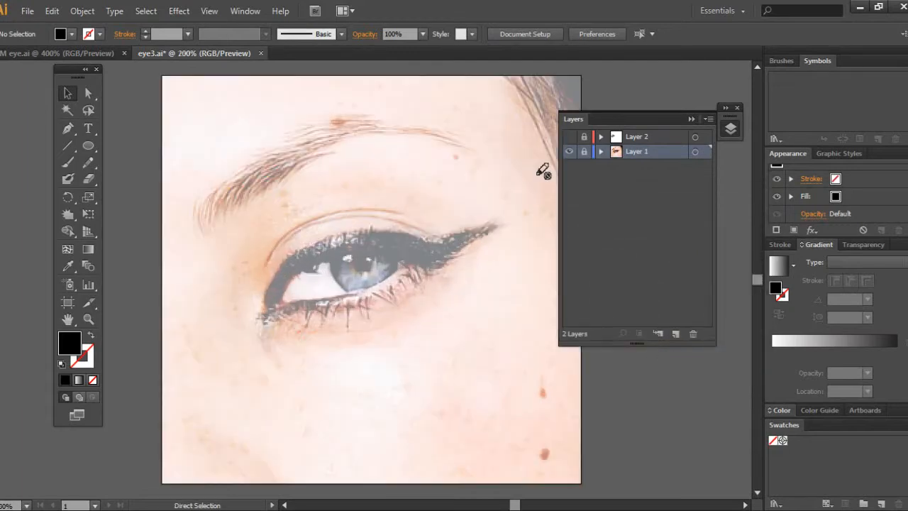
{"action": "key", "text": "ctrl+plus"}
{"action": "left_click", "coordinate": [676, 335]}
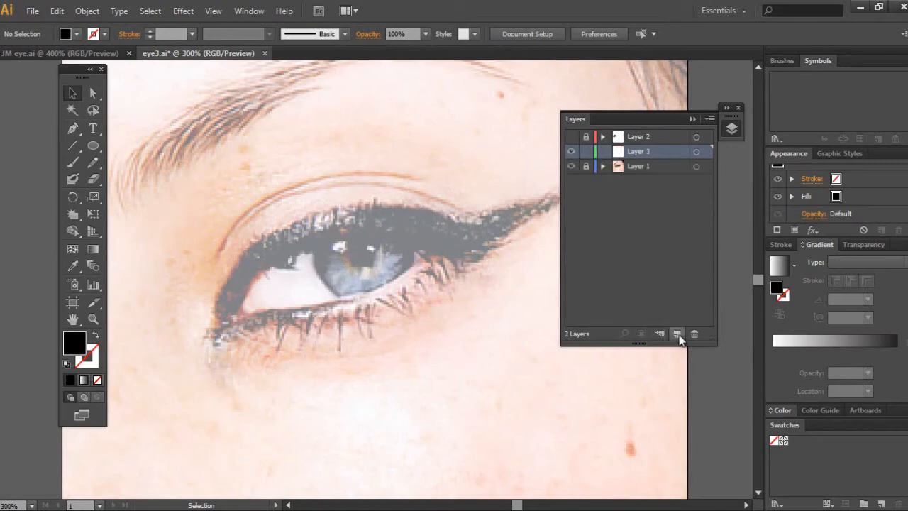
Draw a circle with black fill and 1 pt black stroke and move it over the iris in the photo.
{"action": "left_click", "coordinate": [93, 364]}
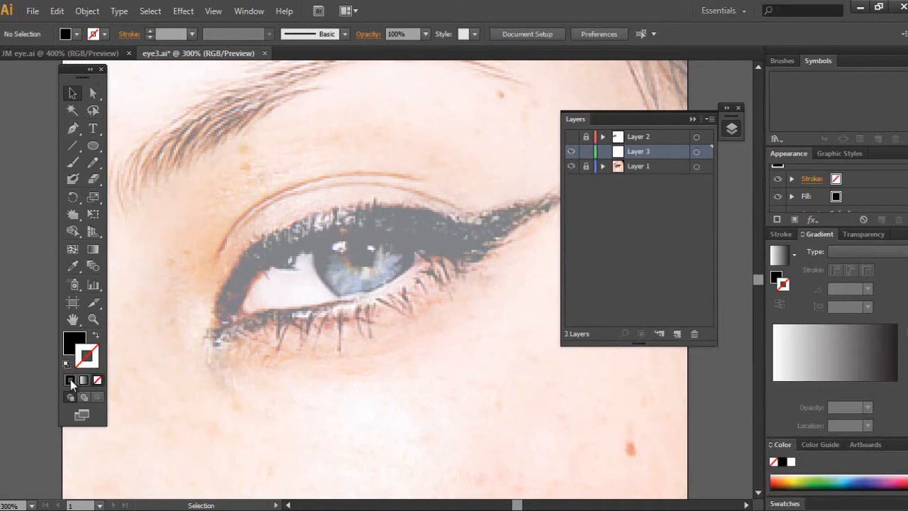
{"action": "left_click", "coordinate": [70, 380]}
{"action": "left_click", "coordinate": [97, 145]}
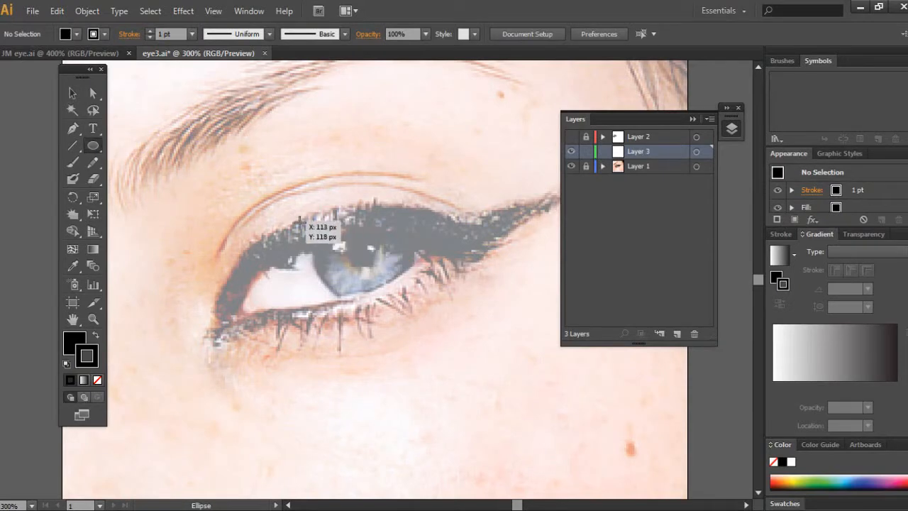
{"action": "left_click_drag", "start_coordinate": [309, 227], "coordinate": [399, 277]}
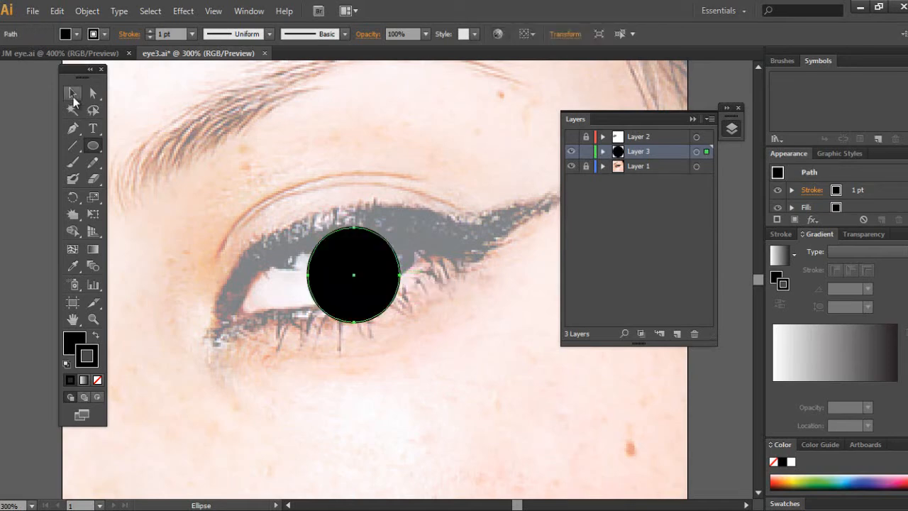
{"action": "left_click", "coordinate": [71, 93]}
{"action": "left_click_drag", "start_coordinate": [347, 299], "coordinate": [364, 274]}
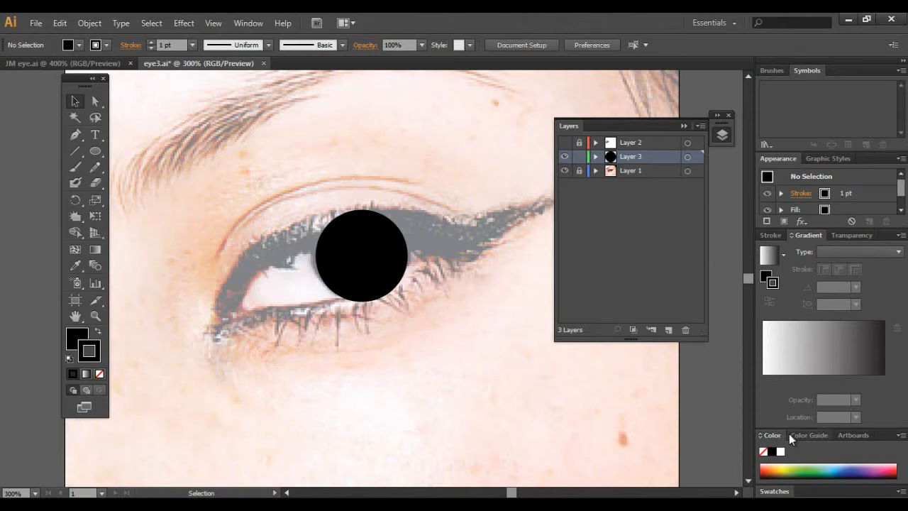
Open the Sky gradient swatch library, pick its orange-to-brown gradient swatch, and close the library.
{"action": "left_click", "coordinate": [775, 491]}
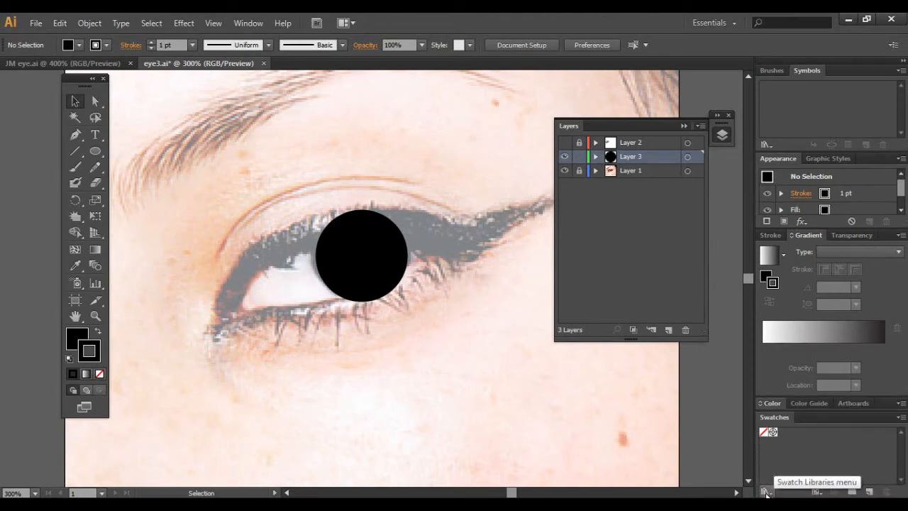
{"action": "left_click", "coordinate": [767, 494]}
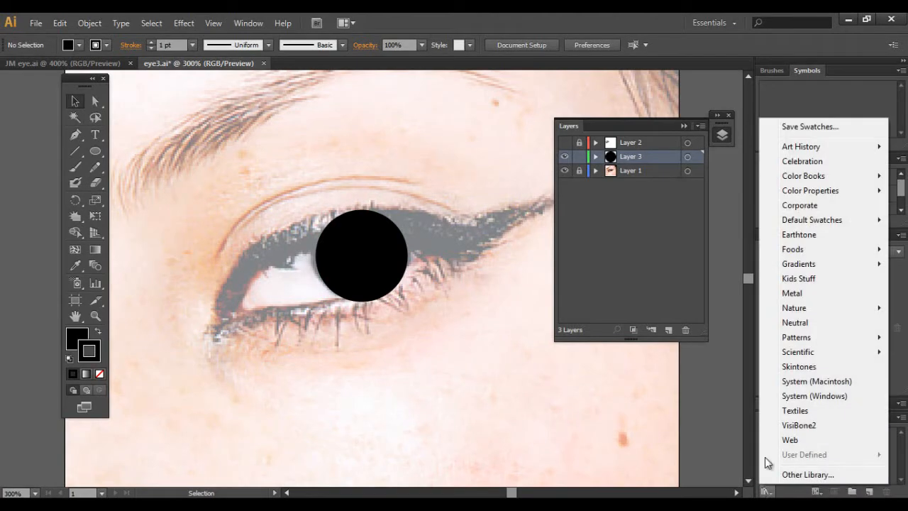
{"action": "mouse_move", "coordinate": [796, 270]}
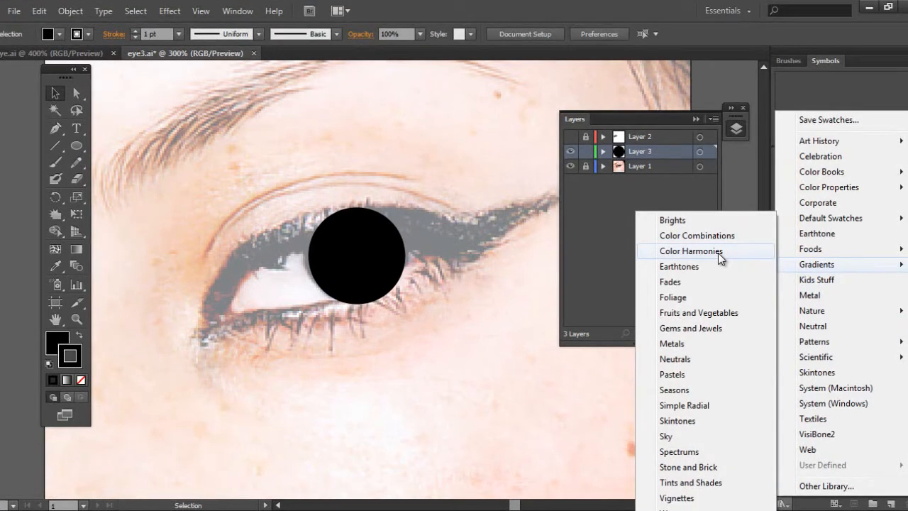
{"action": "left_click", "coordinate": [682, 438]}
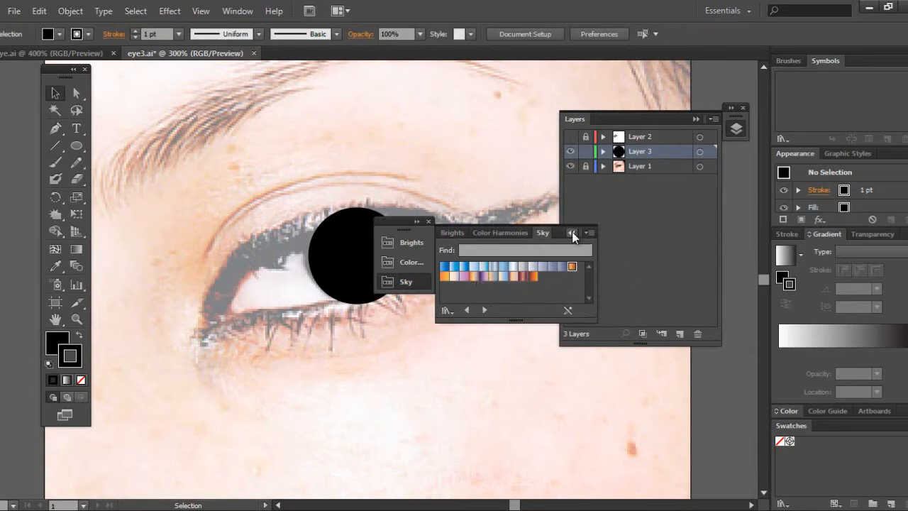
{"action": "left_click", "coordinate": [509, 232]}
{"action": "left_click", "coordinate": [452, 233]}
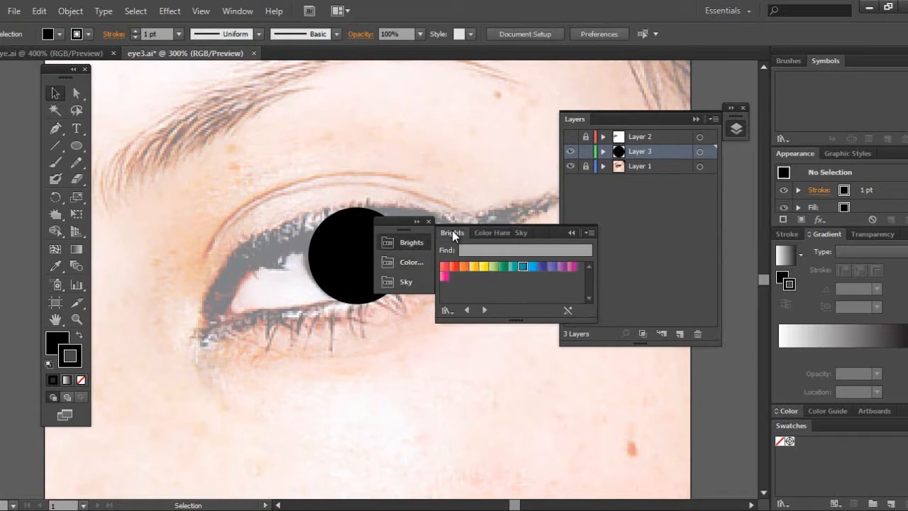
{"action": "left_click", "coordinate": [477, 235]}
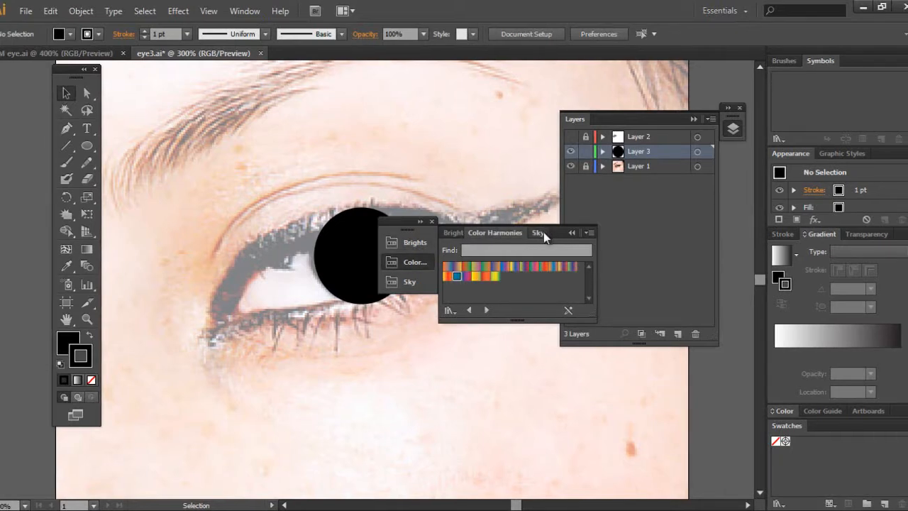
{"action": "left_click", "coordinate": [543, 233]}
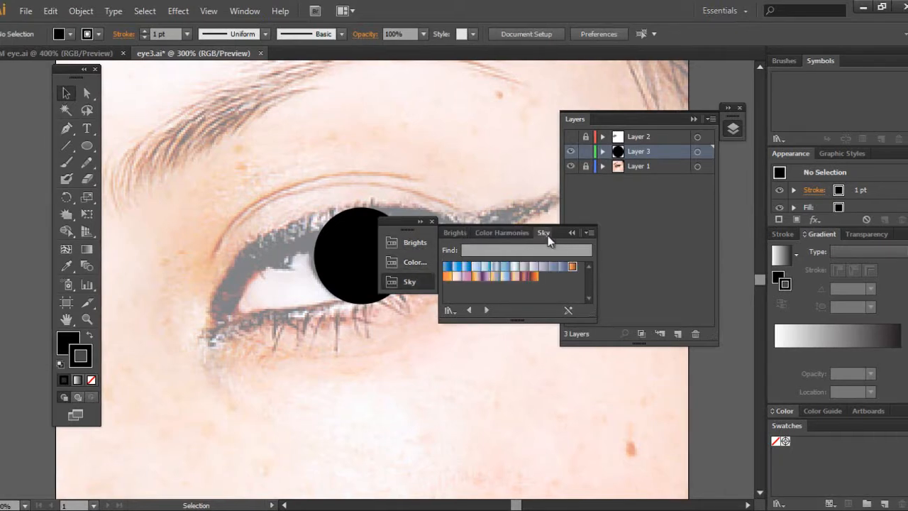
{"action": "left_click", "coordinate": [572, 268]}
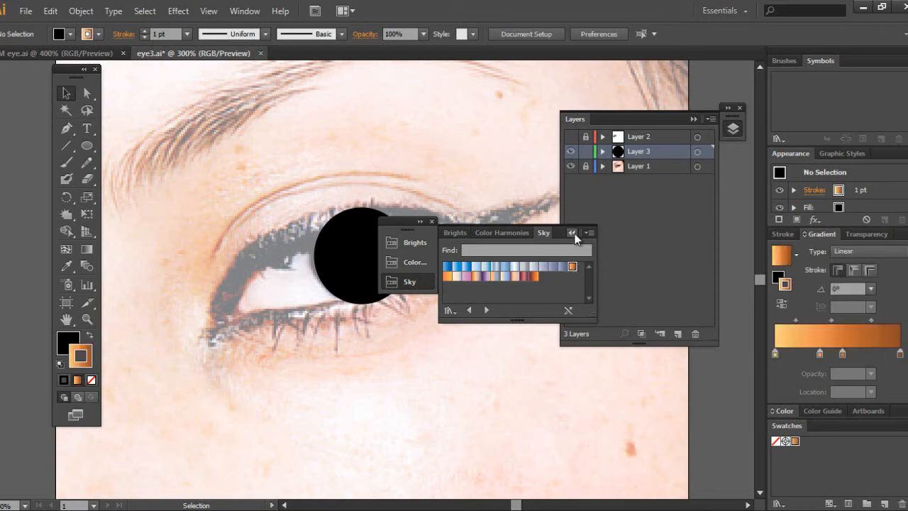
{"action": "left_click", "coordinate": [573, 233]}
{"action": "left_click", "coordinate": [431, 222]}
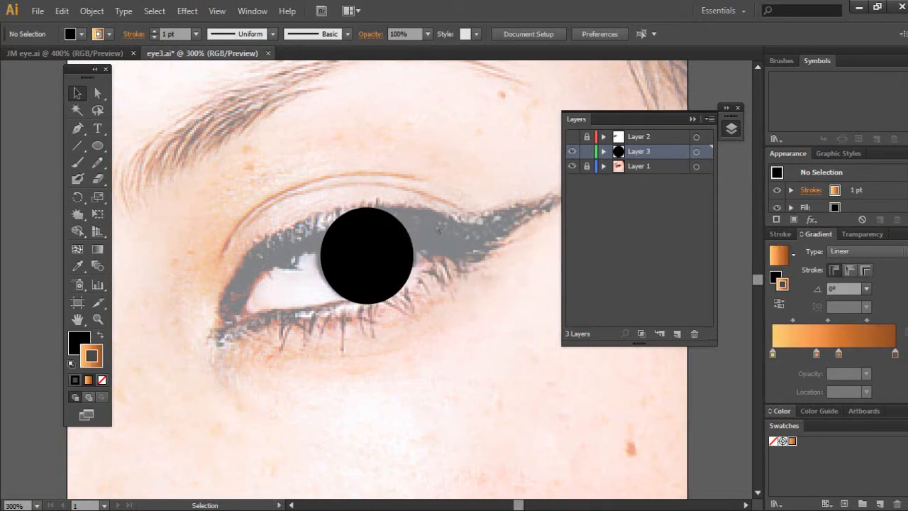
Fill the iris circle with the orange gradient and set the gradient type to Radial.
{"action": "left_click", "coordinate": [413, 252]}
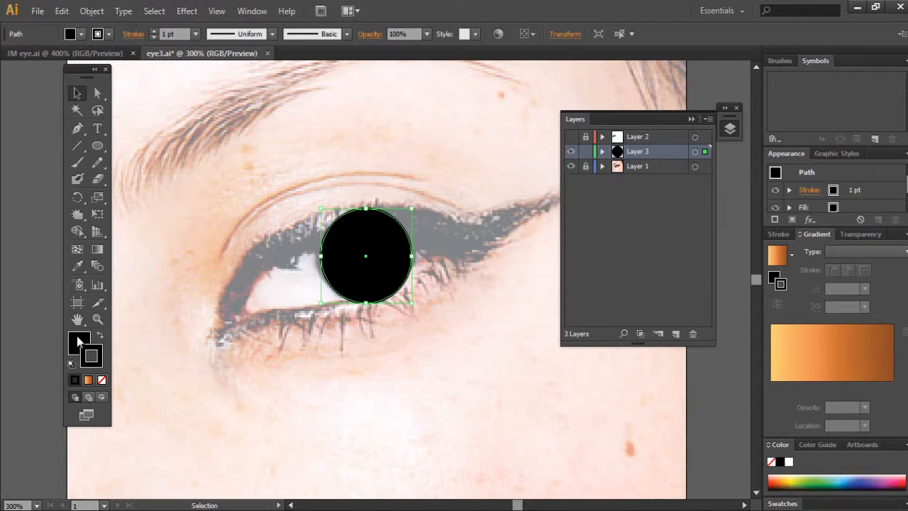
{"action": "left_click", "coordinate": [793, 352]}
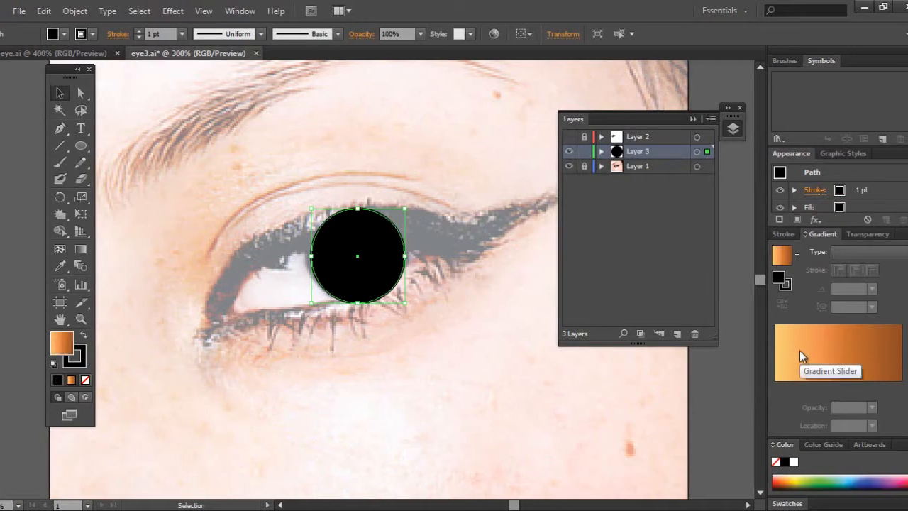
{"action": "left_click", "coordinate": [860, 251]}
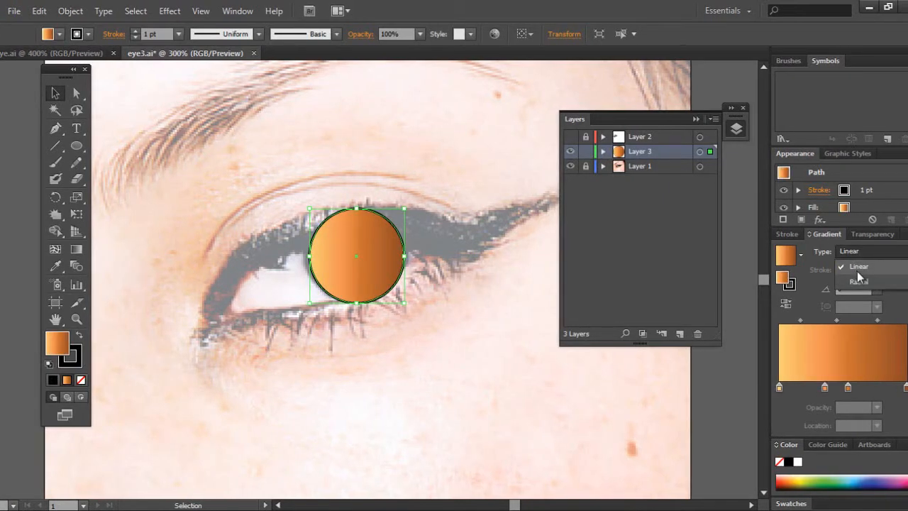
{"action": "left_click", "coordinate": [858, 281]}
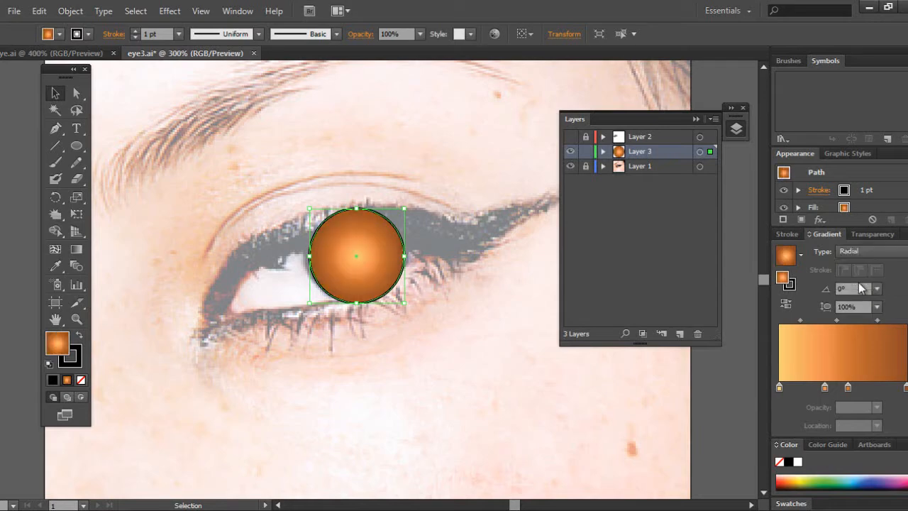
Add another light-orange colour stop to the iris gradient and spread the inner stops, placing the darker one at 73.29%.
{"action": "left_click", "coordinate": [780, 388]}
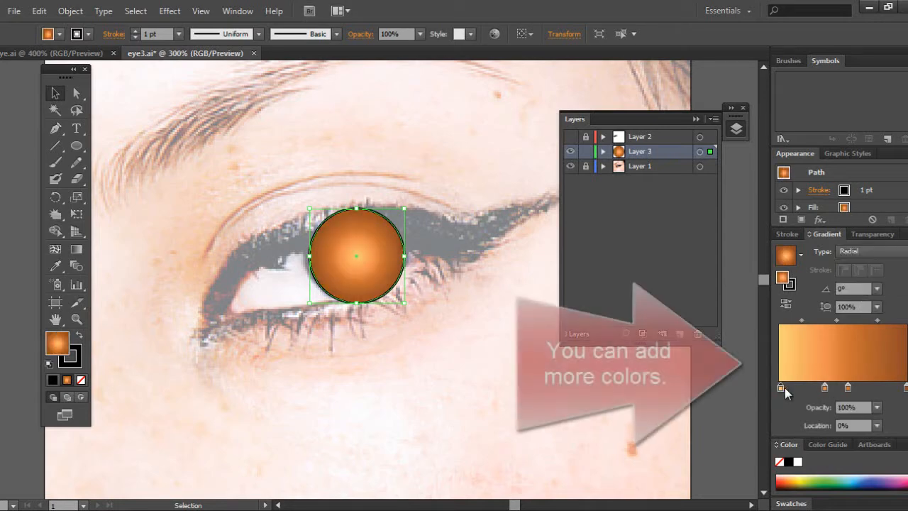
{"action": "left_click", "coordinate": [838, 388]}
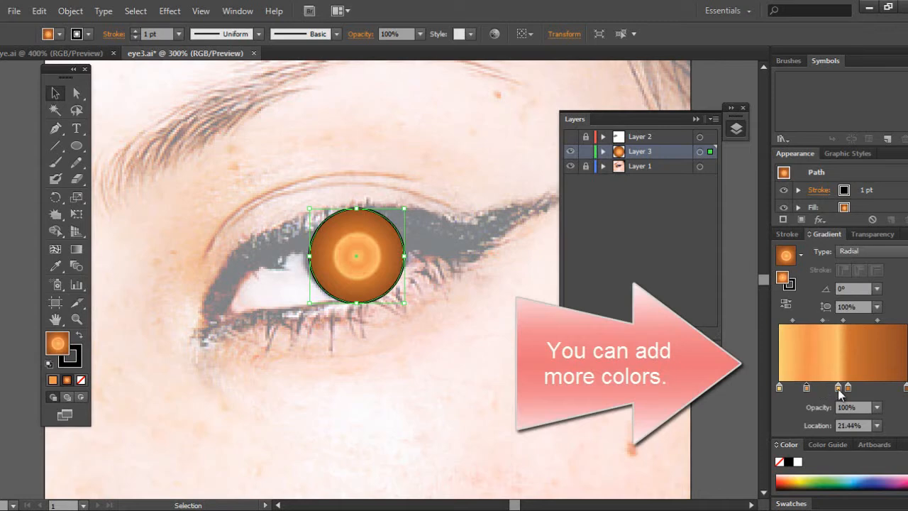
{"action": "left_click_drag", "start_coordinate": [848, 388], "coordinate": [877, 388]}
{"action": "left_click", "coordinate": [838, 390]}
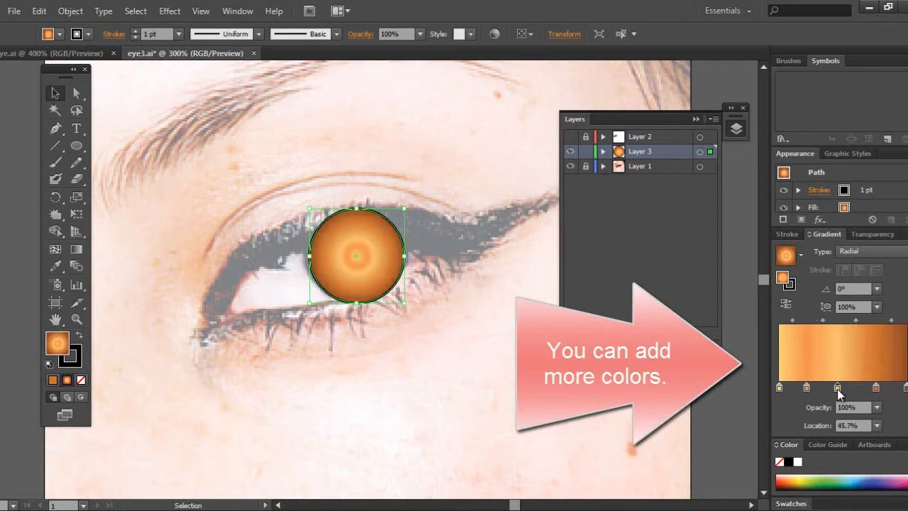
{"action": "left_click_drag", "start_coordinate": [806, 389], "coordinate": [873, 390]}
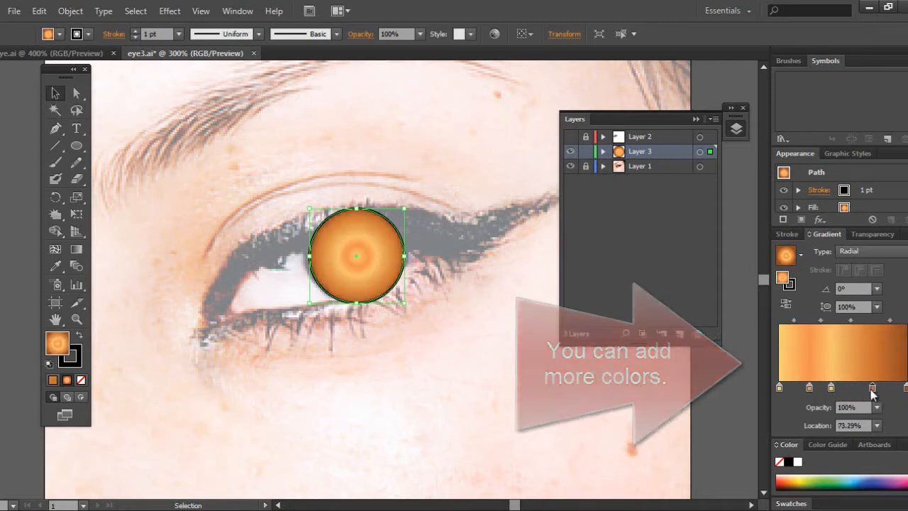
{"action": "key", "text": "ctrl+shift+a"}
Draw a small circle with black fill (000000) and no stroke on the skin beside the inner corner of the eye.
{"action": "left_click", "coordinate": [77, 146]}
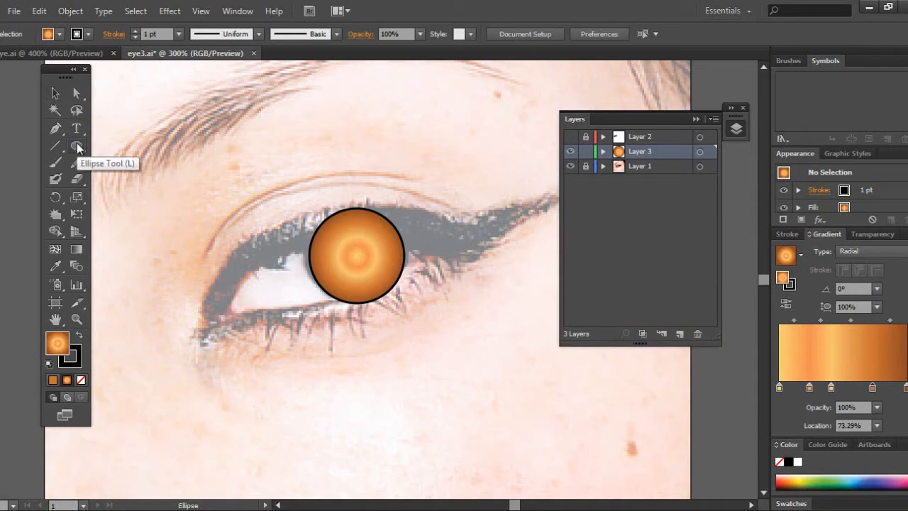
{"action": "left_click", "coordinate": [77, 146]}
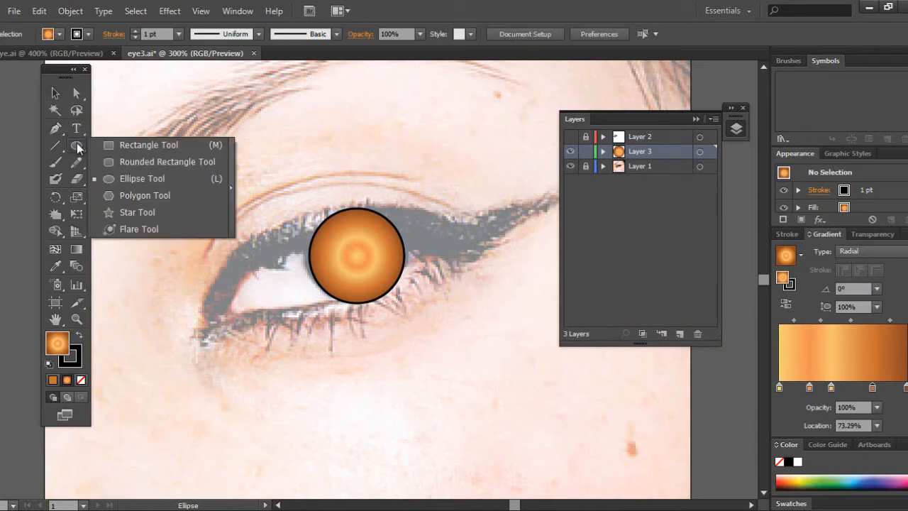
{"action": "left_click", "coordinate": [117, 179]}
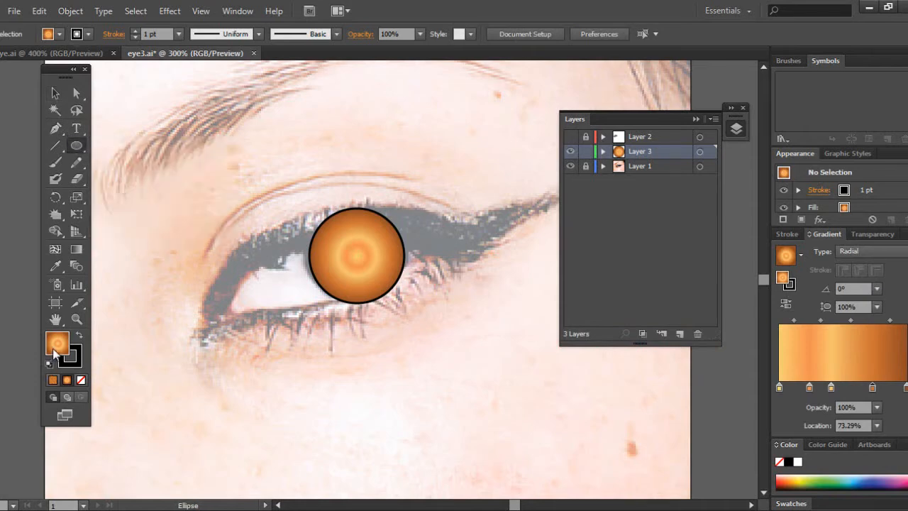
{"action": "double_click", "coordinate": [51, 346]}
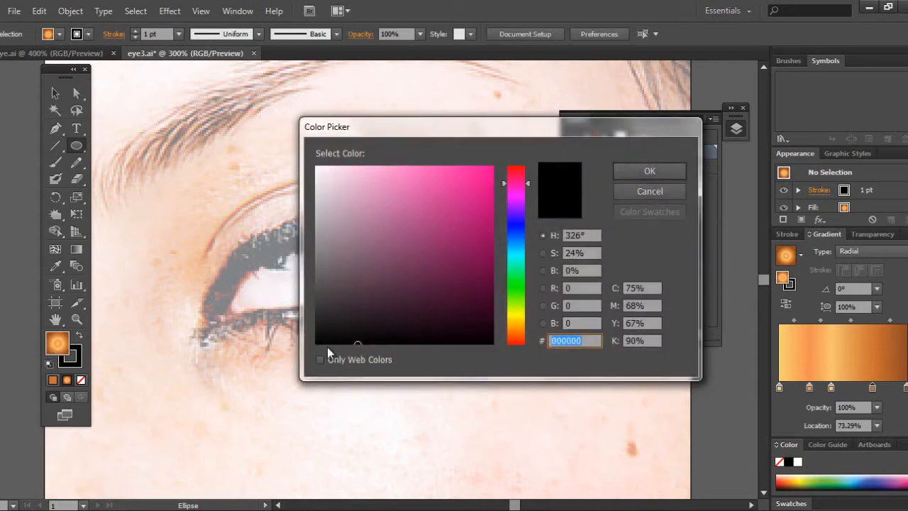
{"action": "left_click", "coordinate": [314, 344]}
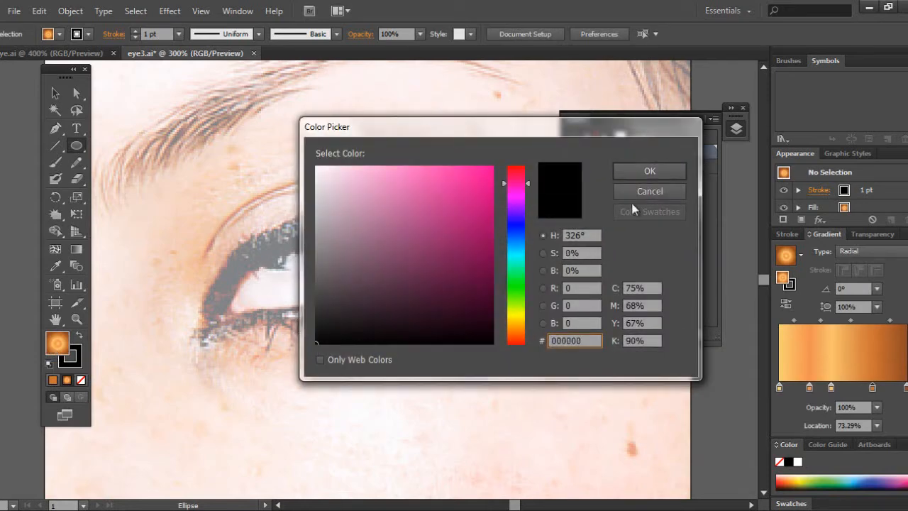
{"action": "left_click", "coordinate": [650, 171]}
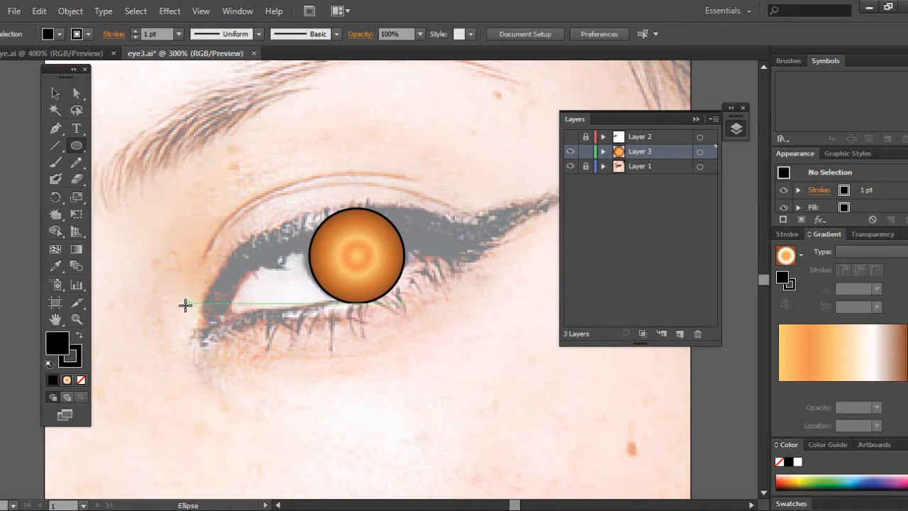
{"action": "left_click_drag", "start_coordinate": [134, 243], "coordinate": [176, 286]}
{"action": "left_click", "coordinate": [71, 355]}
{"action": "left_click", "coordinate": [81, 381]}
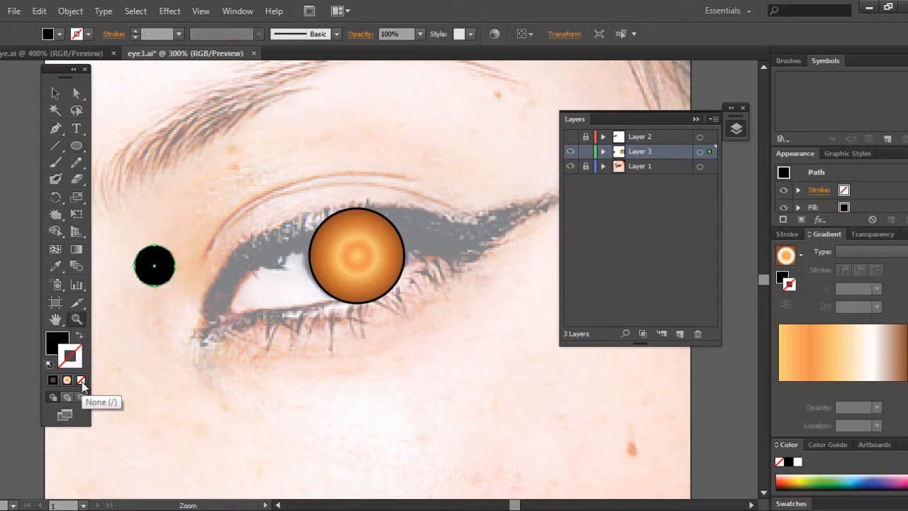
Expand Layer 3, with the gradient circle's path locked, and target the small black circle's path.
{"action": "left_click", "coordinate": [603, 151]}
{"action": "left_click", "coordinate": [640, 166]}
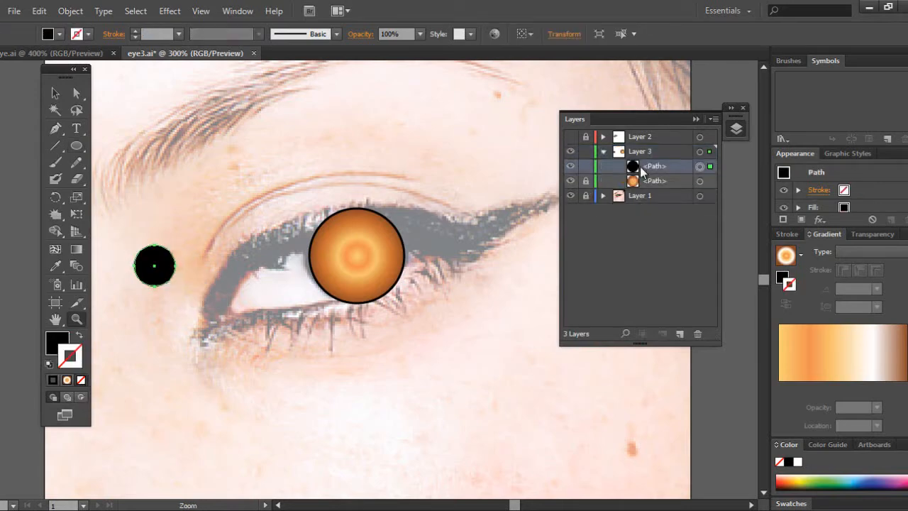
Set up the Crystallize tool with a 100 px wide and high brush, 50% intensity, complexity 2 and detail 2.
{"action": "left_click", "coordinate": [61, 210]}
{"action": "double_click", "coordinate": [62, 213]}
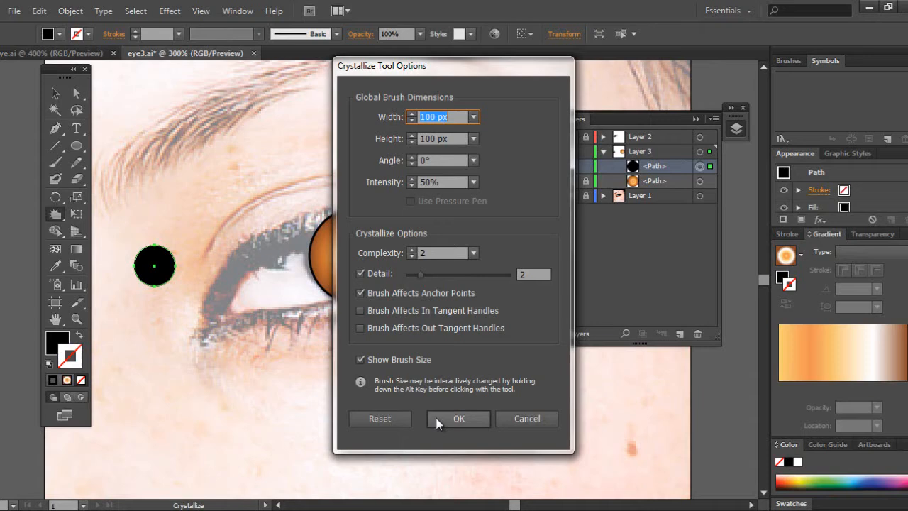
{"action": "left_click", "coordinate": [436, 417]}
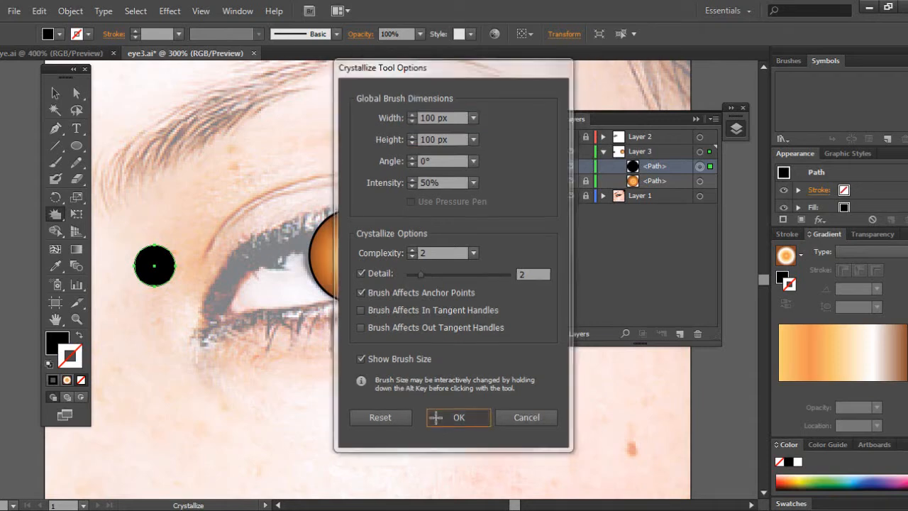
Move the small black circle onto the inner end of the upper eyelid and crystallize it from its centre into a spiky shape.
{"action": "left_click", "coordinate": [55, 94]}
{"action": "left_click_drag", "start_coordinate": [160, 264], "coordinate": [234, 233]}
{"action": "left_click", "coordinate": [56, 215]}
{"action": "mouse_move", "coordinate": [56, 216]}
{"action": "left_mouse_down"}
{"action": "mouse_move", "coordinate": [103, 333]}
{"action": "mouse_move", "coordinate": [103, 315]}
{"action": "left_mouse_up"}
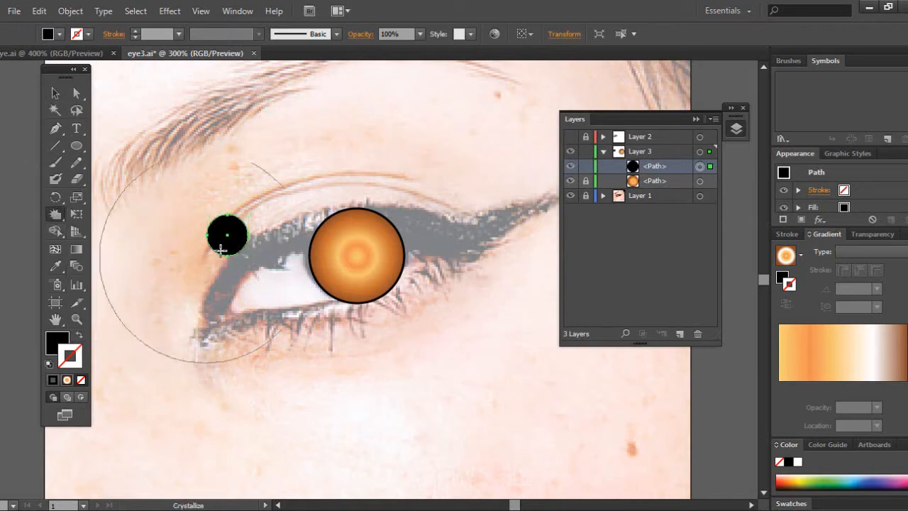
{"action": "left_click", "coordinate": [229, 236]}
{"action": "left_click_drag", "start_coordinate": [228, 236], "coordinate": [229, 235]}
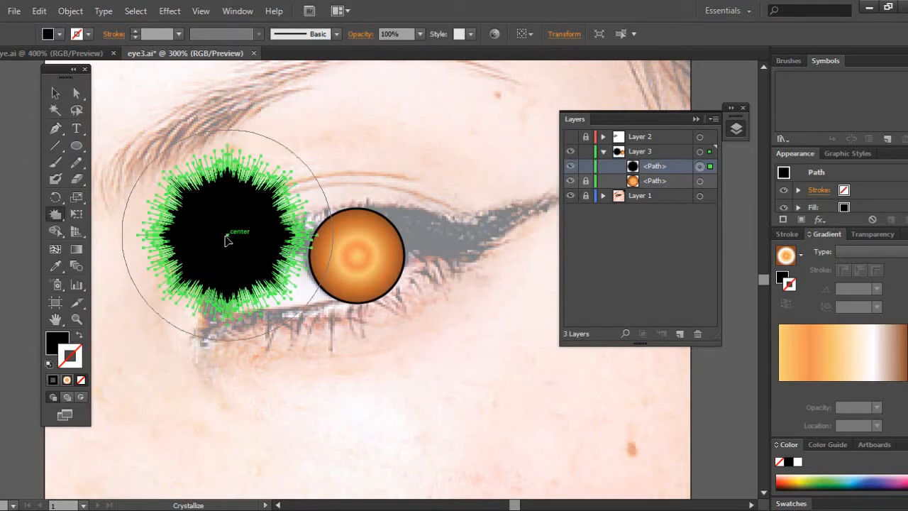
Scale the black spiky shape down to pupil size and place it in the middle of the orange iris.
{"action": "key", "text": "v"}
{"action": "left_click_drag", "start_coordinate": [306, 318], "coordinate": [241, 234]}
{"action": "left_click_drag", "start_coordinate": [183, 193], "coordinate": [358, 256]}
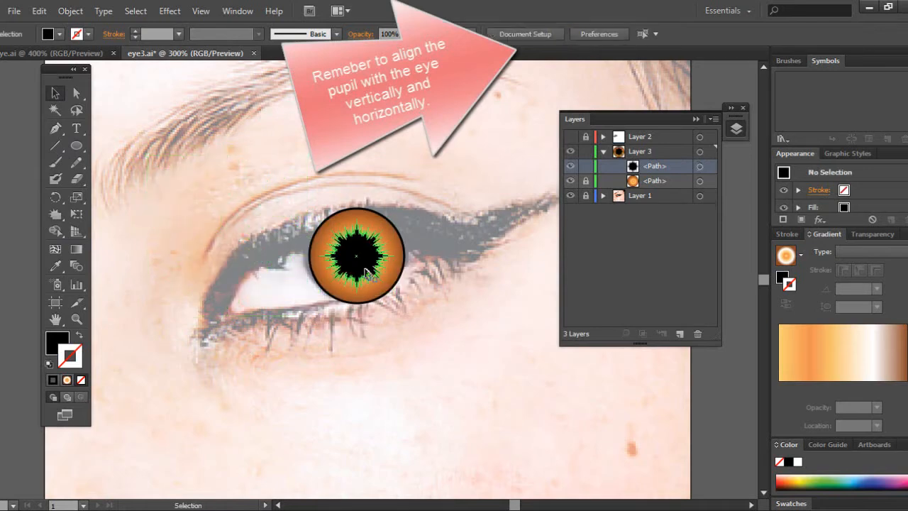
{"action": "left_click_drag", "start_coordinate": [394, 291], "coordinate": [394, 290]}
Select the spiky pupil and the iris circle together and align their centres horizontally and vertically.
{"action": "left_click", "coordinate": [298, 166]}
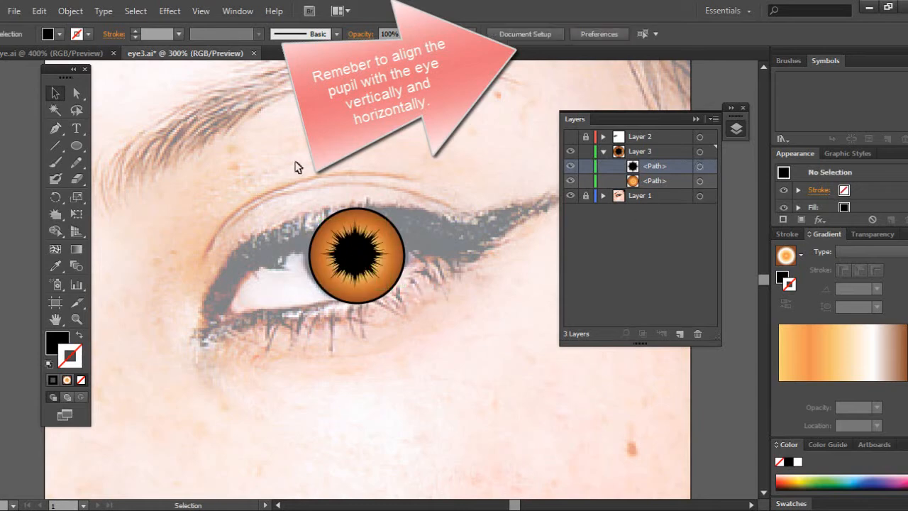
{"action": "left_click_drag", "start_coordinate": [298, 166], "coordinate": [410, 305]}
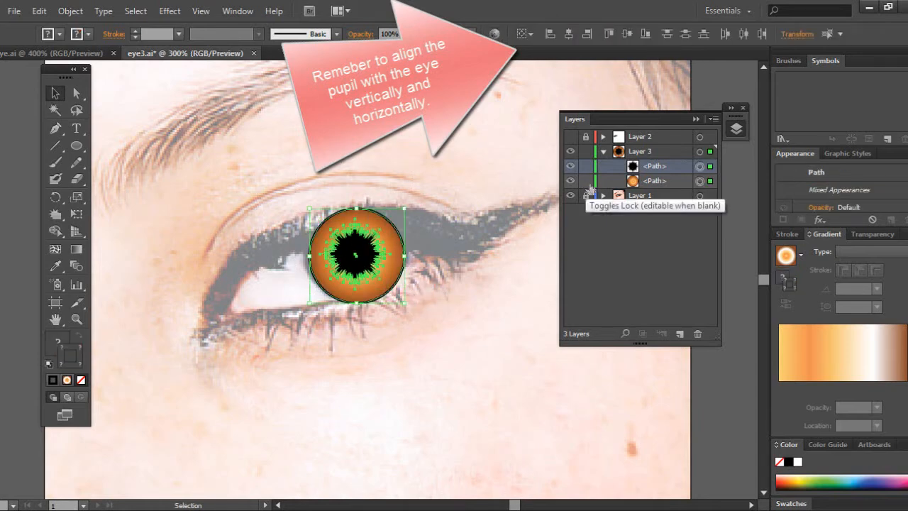
{"action": "left_click", "coordinate": [570, 36]}
{"action": "left_click", "coordinate": [629, 37]}
{"action": "left_click", "coordinate": [270, 142]}
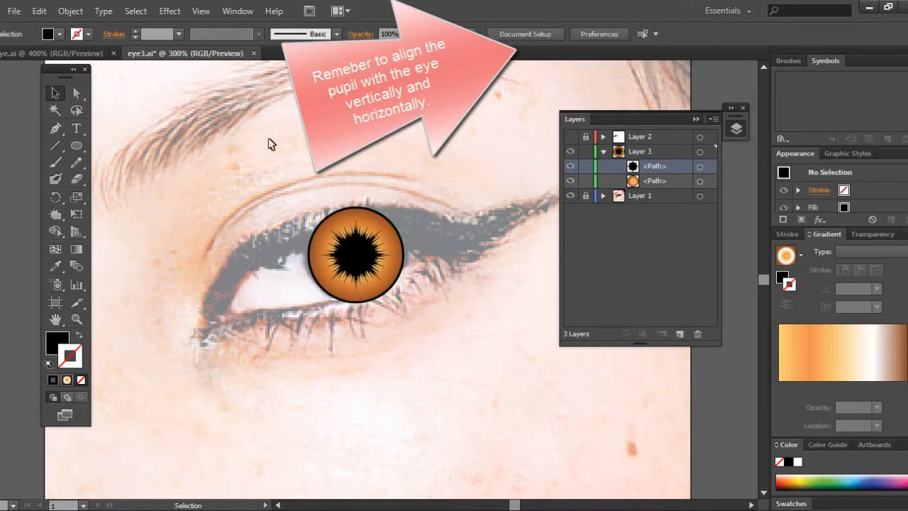
Draw another small black circle on the skin above the inner corner of the eye and lock the iris circle's path.
{"action": "left_click", "coordinate": [76, 146]}
{"action": "left_click_drag", "start_coordinate": [156, 193], "coordinate": [195, 236]}
{"action": "left_click", "coordinate": [585, 196]}
{"action": "left_click", "coordinate": [586, 167]}
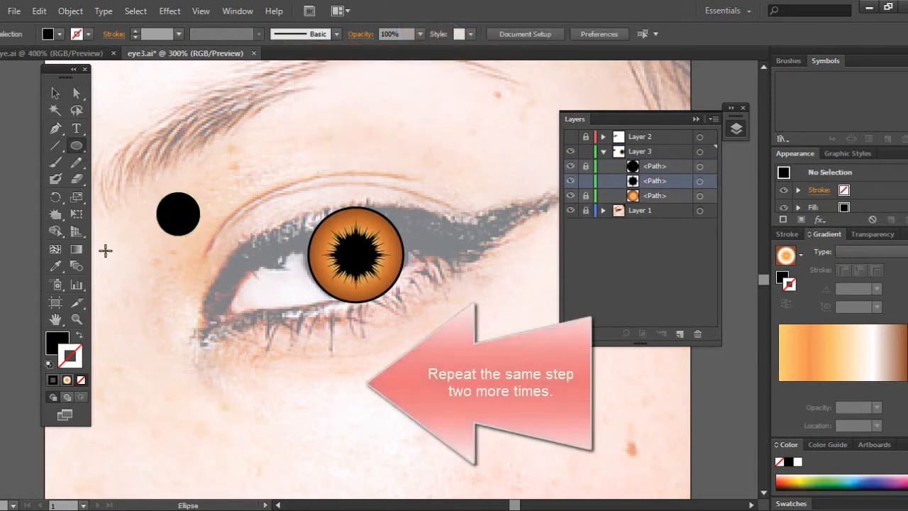
Crystallize the new black circle from its centre and change the spiky shape's fill to white.
{"action": "left_click", "coordinate": [56, 214]}
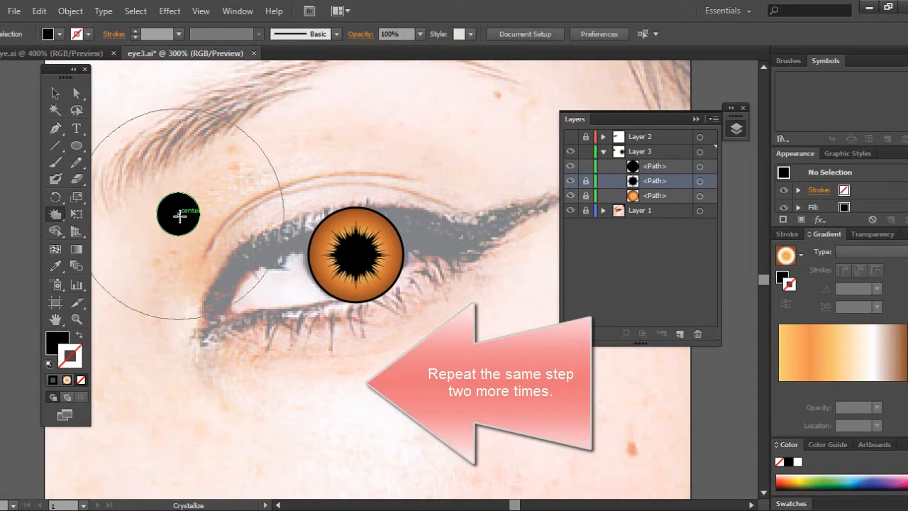
{"action": "left_click_drag", "start_coordinate": [181, 211], "coordinate": [182, 211]}
{"action": "left_click", "coordinate": [57, 93]}
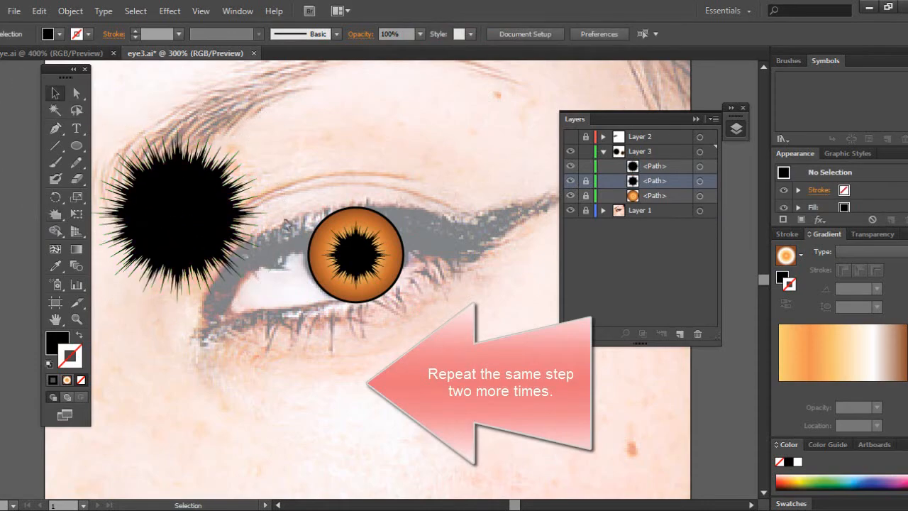
{"action": "left_click", "coordinate": [180, 213]}
{"action": "double_click", "coordinate": [57, 343]}
{"action": "key", "text": "Return"}
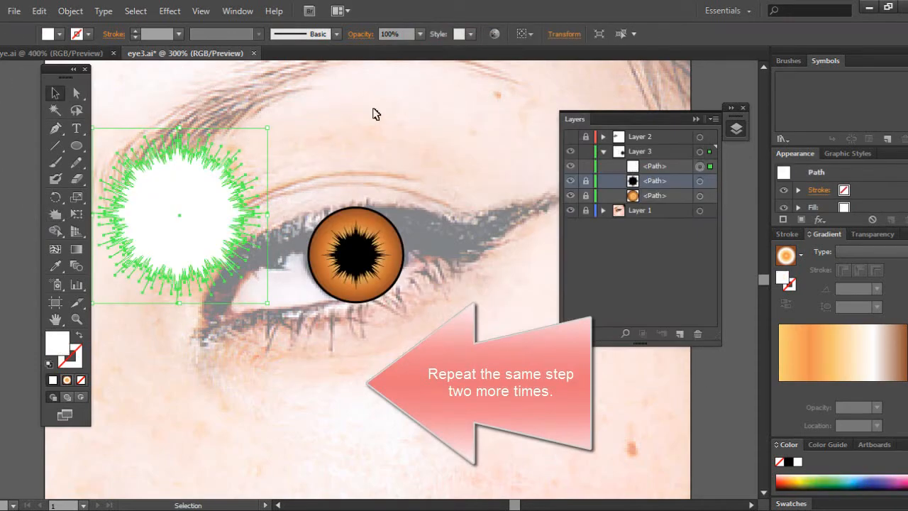
Scale the white spiky shape to fit inside the iris, centre it, and stack its path beneath the black pupil.
{"action": "left_click_drag", "start_coordinate": [186, 203], "coordinate": [362, 245]}
{"action": "mouse_move", "coordinate": [399, 303]}
{"action": "left_mouse_down"}
{"action": "mouse_move", "coordinate": [387, 284]}
{"action": "mouse_move", "coordinate": [397, 296]}
{"action": "left_mouse_up"}
{"action": "left_click_drag", "start_coordinate": [356, 260], "coordinate": [362, 265]}
{"action": "left_click", "coordinate": [466, 269]}
{"action": "left_click_drag", "start_coordinate": [645, 169], "coordinate": [649, 190]}
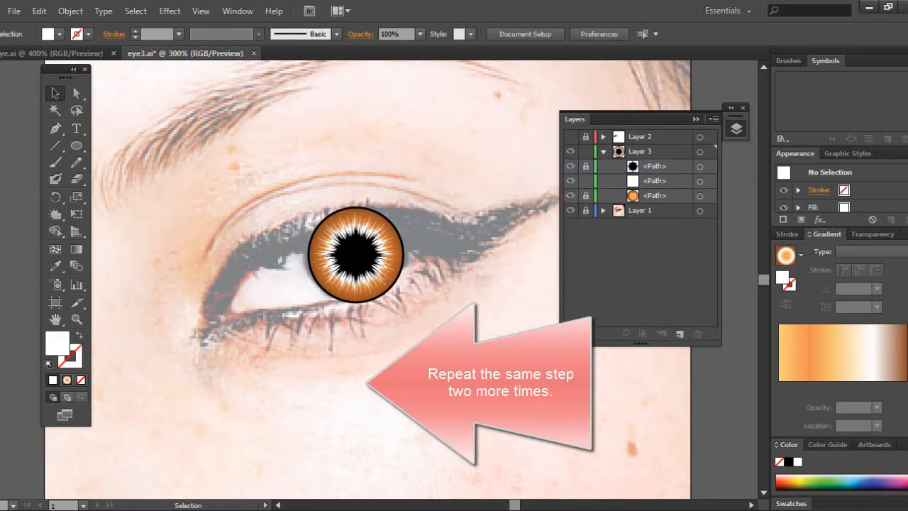
Rotate the white spiky shape slightly around the pupil so its spikes are offset from the black ones.
{"action": "key", "text": "ctrl+plus"}
{"action": "key", "text": "ctrl+plus"}
{"action": "left_click", "coordinate": [346, 182]}
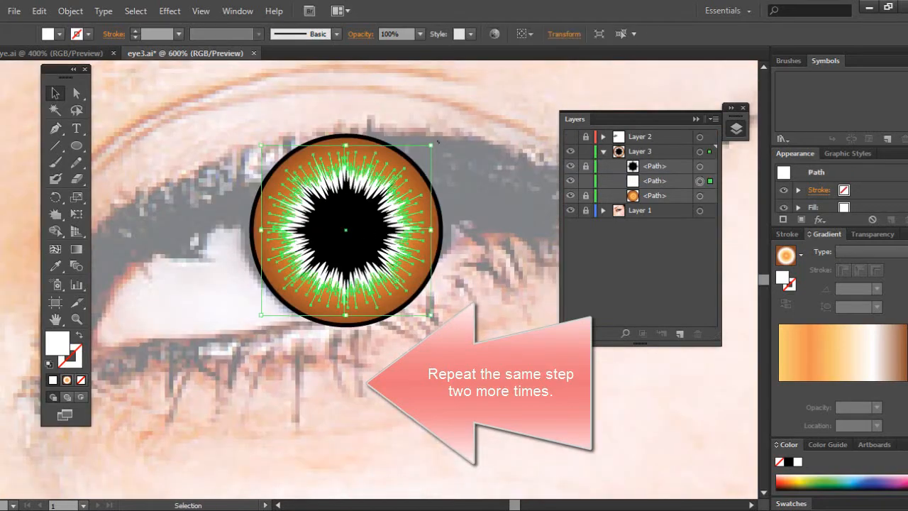
{"action": "left_click_drag", "start_coordinate": [438, 142], "coordinate": [443, 148]}
{"action": "left_click", "coordinate": [424, 125]}
{"action": "left_click", "coordinate": [376, 183]}
{"action": "key", "text": "ctrl+c"}
{"action": "left_click", "coordinate": [303, 347]}
{"action": "key", "text": "ctrl+minus"}
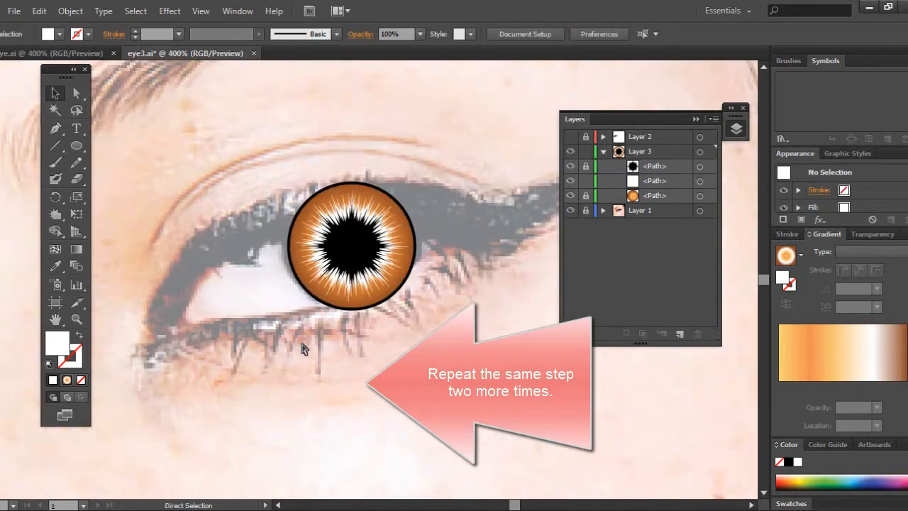
{"action": "key", "text": "ctrl+minus"}
Draw a white circle beside the eye, lock the other paths in Layer 3, and crystallize the circle into dense spikes.
{"action": "mouse_move", "coordinate": [76, 145]}
{"action": "left_mouse_down"}
{"action": "mouse_move", "coordinate": [185, 207]}
{"action": "mouse_move", "coordinate": [169, 189]}
{"action": "left_mouse_up"}
{"action": "key", "text": "ctrl+l"}
{"action": "key", "text": "ctrl+z"}
{"action": "left_click", "coordinate": [650, 153]}
{"action": "left_click", "coordinate": [586, 196]}
{"action": "left_click", "coordinate": [56, 215]}
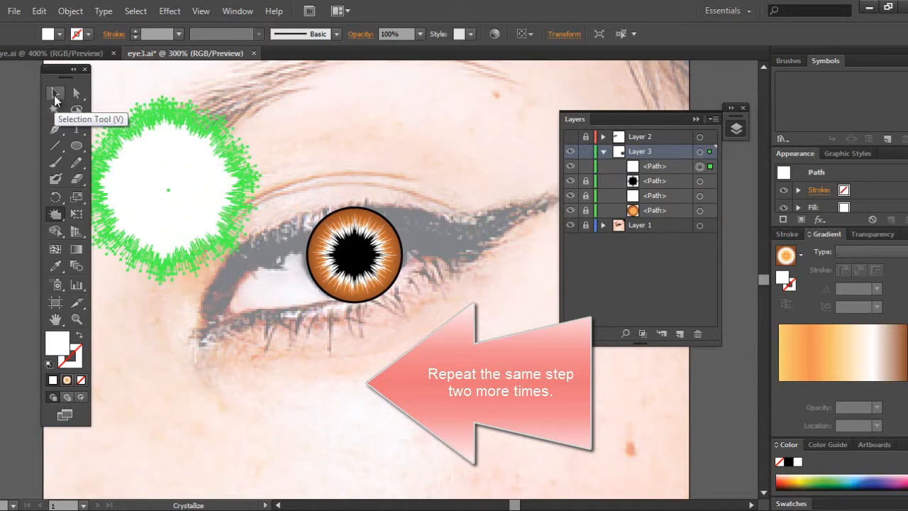
Scale the newest white spiky shape to the iris's size, centre it there, and stack its path directly above the gradient circle.
{"action": "left_click", "coordinate": [55, 92]}
{"action": "left_click_drag", "start_coordinate": [117, 146], "coordinate": [303, 211]}
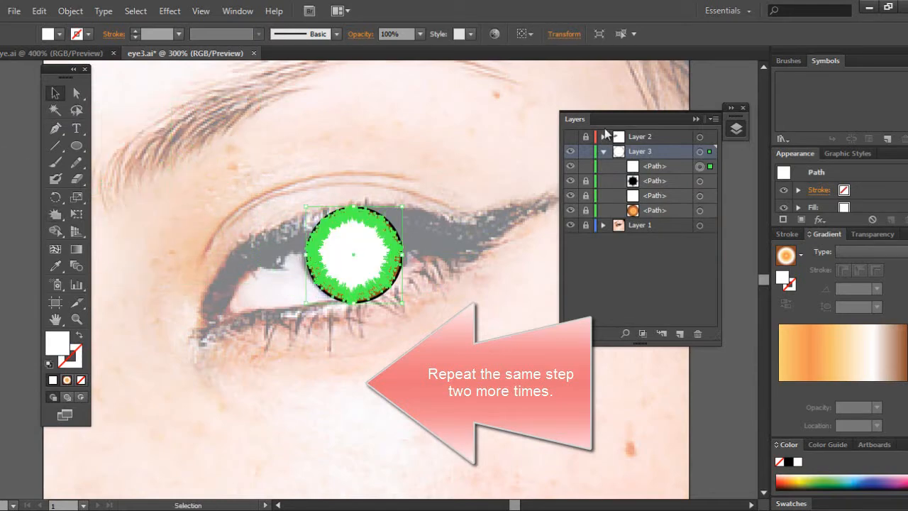
{"action": "left_click_drag", "start_coordinate": [655, 166], "coordinate": [664, 204]}
Unlock the white spiky path just beneath the pupil, change its blending mode, and lock it again.
{"action": "left_click", "coordinate": [586, 182]}
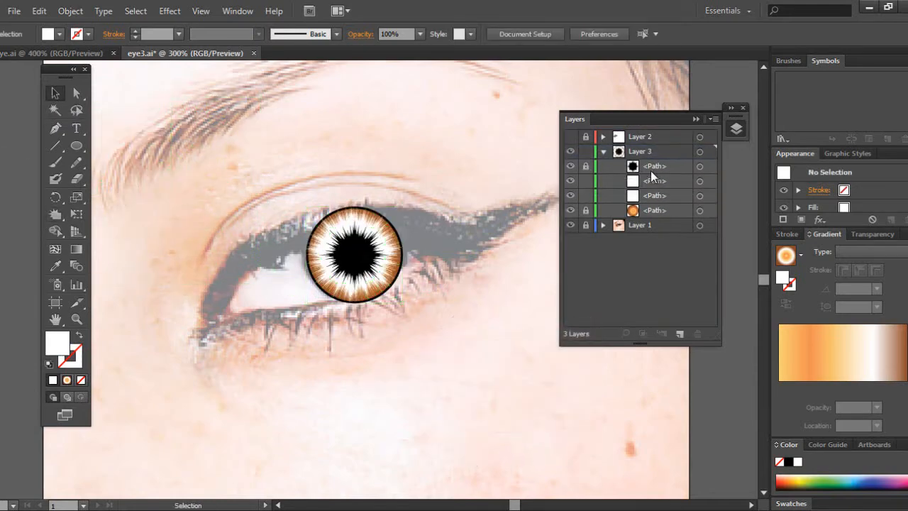
{"action": "left_click", "coordinate": [700, 180]}
{"action": "left_click", "coordinate": [866, 233]}
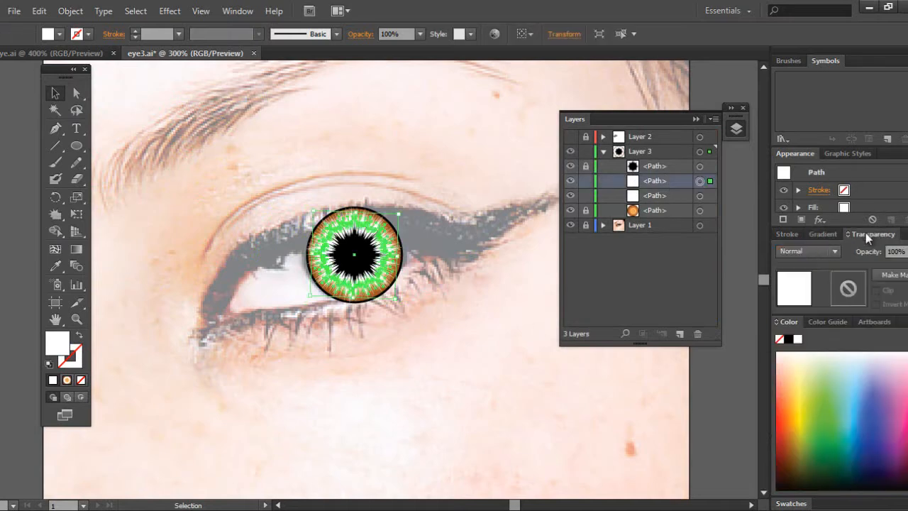
{"action": "left_click", "coordinate": [834, 254]}
{"action": "left_click", "coordinate": [794, 394]}
{"action": "left_click", "coordinate": [468, 321]}
{"action": "left_click", "coordinate": [587, 182]}
Fill the lower white spiky shape with the orange gradient swatch Sky 14.
{"action": "left_click", "coordinate": [699, 196]}
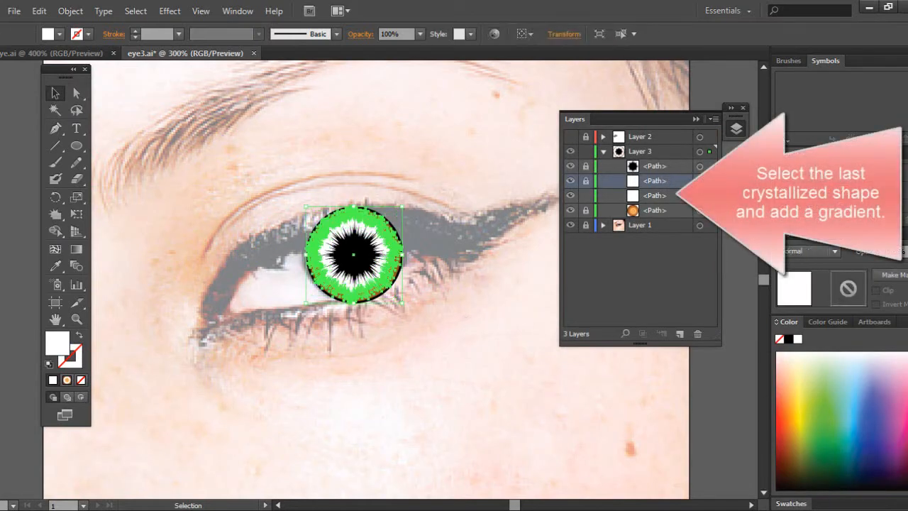
{"action": "left_click", "coordinate": [823, 233]}
{"action": "left_click", "coordinate": [802, 355]}
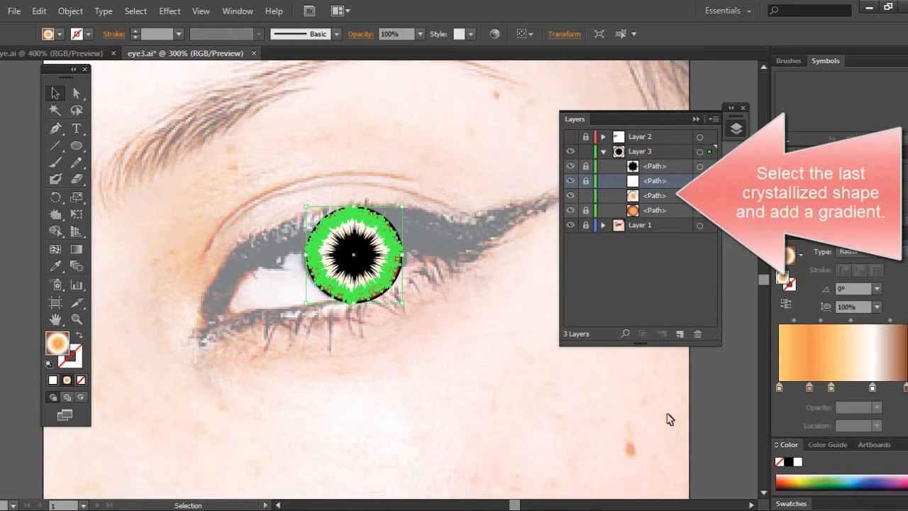
{"action": "left_click", "coordinate": [791, 504]}
{"action": "left_click", "coordinate": [801, 442]}
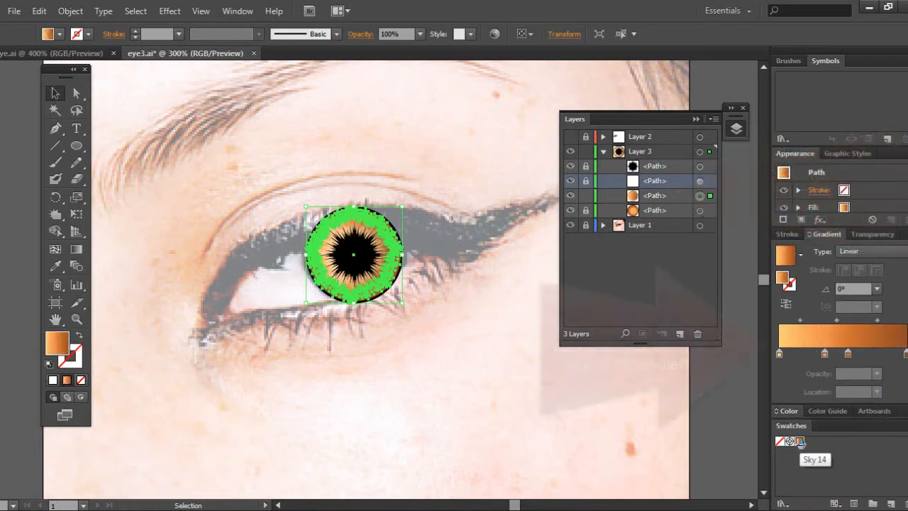
Swap the gradient's end stops so brown comes first and light orange sits at 97.31%, and set the type to Radial.
{"action": "left_click", "coordinate": [517, 345]}
{"action": "key", "text": "ctrl+plus"}
{"action": "key", "text": "ctrl+plus"}
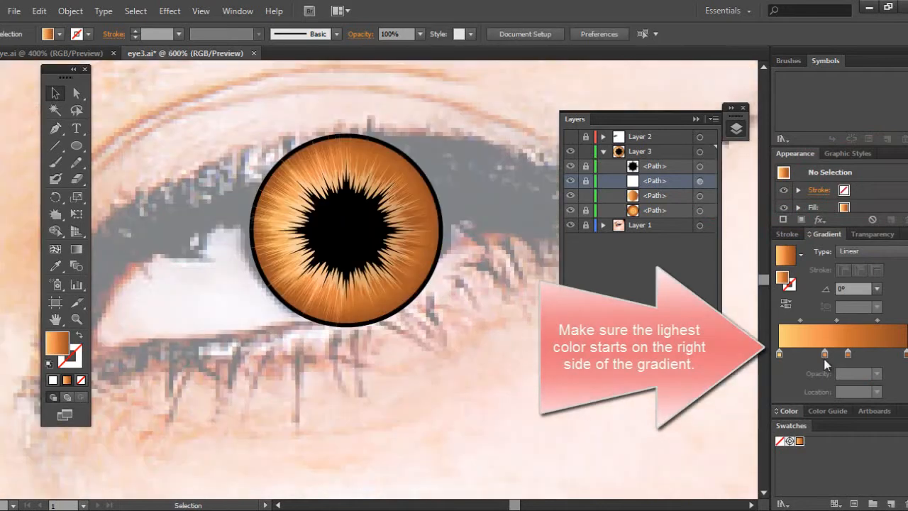
{"action": "mouse_move", "coordinate": [780, 354]}
{"action": "left_mouse_down"}
{"action": "mouse_move", "coordinate": [895, 354]}
{"action": "mouse_move", "coordinate": [783, 352]}
{"action": "left_mouse_up"}
{"action": "left_click_drag", "start_coordinate": [894, 354], "coordinate": [903, 353]}
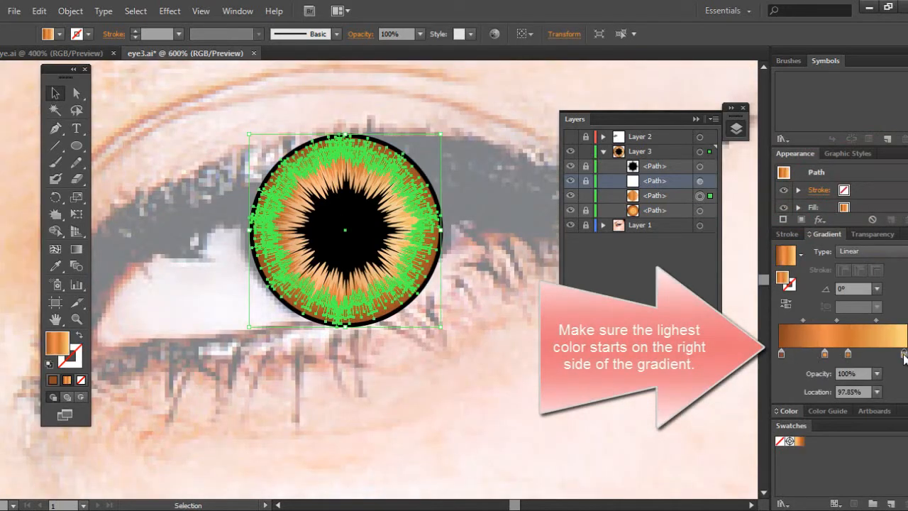
{"action": "left_click", "coordinate": [426, 377]}
{"action": "left_click", "coordinate": [414, 281]}
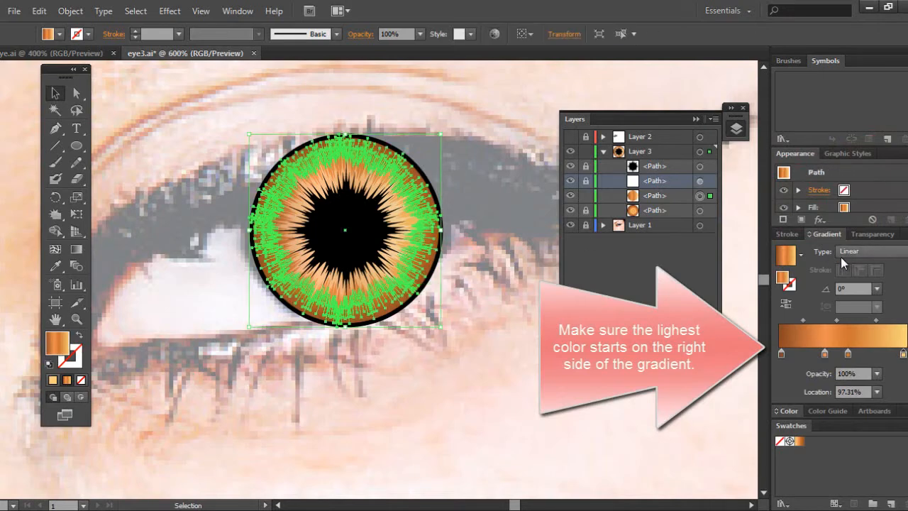
{"action": "left_click", "coordinate": [842, 254]}
{"action": "left_click", "coordinate": [853, 282]}
Unlock all the paths in Layer 3 and align their centres horizontally and vertically.
{"action": "left_click_drag", "start_coordinate": [586, 167], "coordinate": [587, 195]}
{"action": "left_click", "coordinate": [586, 195]}
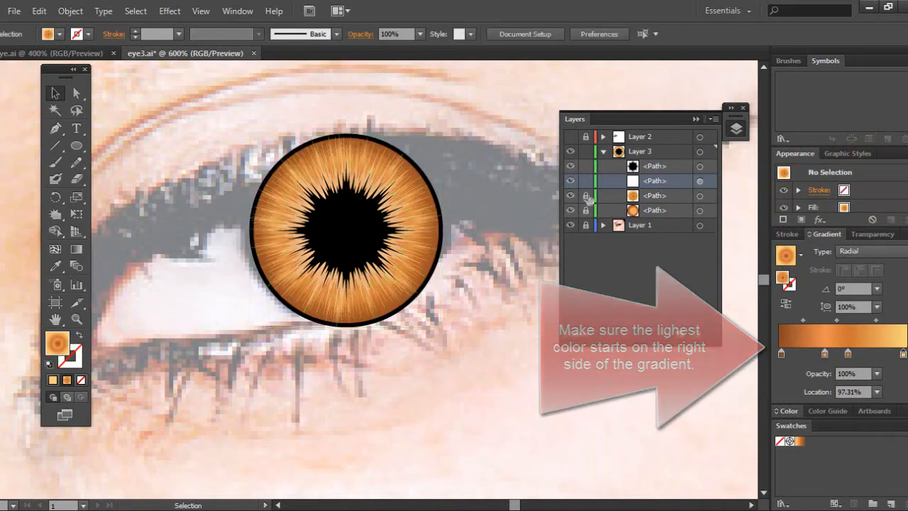
{"action": "left_click", "coordinate": [587, 210]}
{"action": "key", "text": "ctrl+minus"}
{"action": "key", "text": "ctrl+a"}
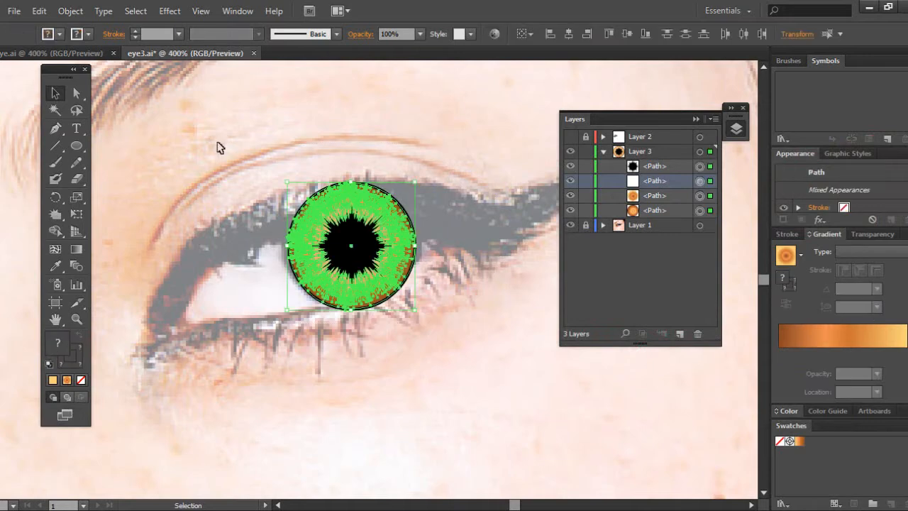
{"action": "left_click", "coordinate": [571, 33]}
{"action": "left_click", "coordinate": [627, 34]}
{"action": "left_click", "coordinate": [486, 138]}
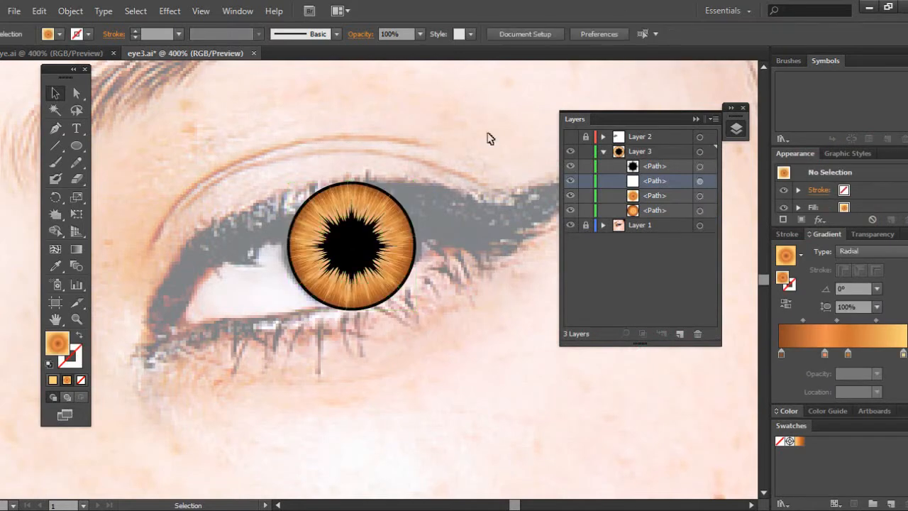
Set the blending mode of the gradient-filled spiky shape to Soft Light.
{"action": "left_click", "coordinate": [348, 261]}
{"action": "left_click", "coordinate": [468, 324]}
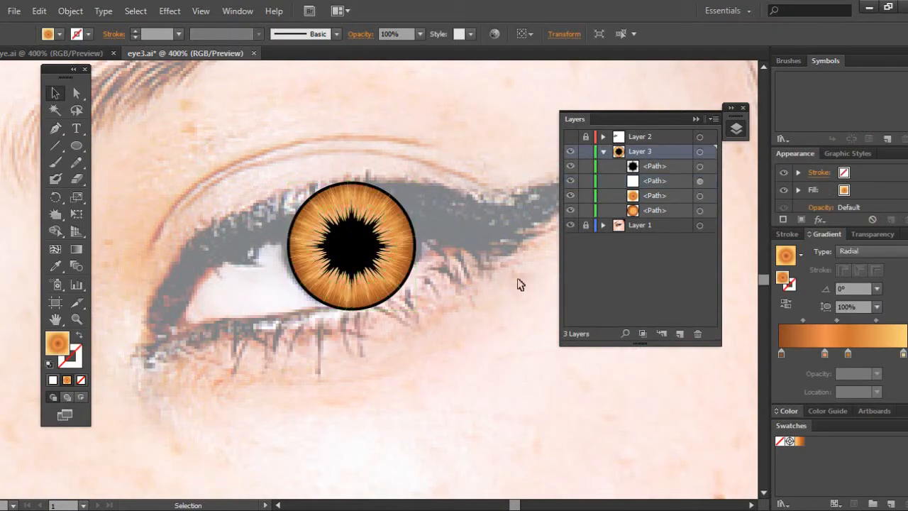
{"action": "left_click", "coordinate": [700, 196]}
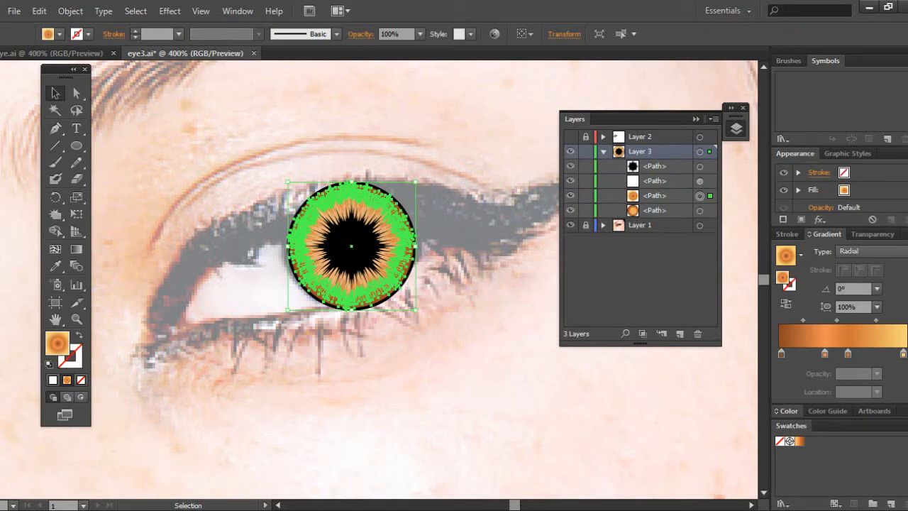
{"action": "left_click", "coordinate": [869, 236]}
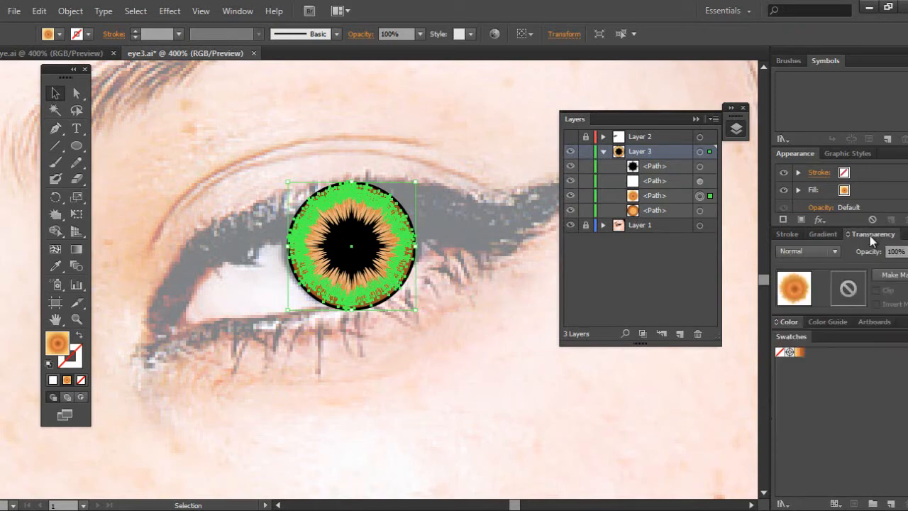
{"action": "left_click", "coordinate": [830, 257]}
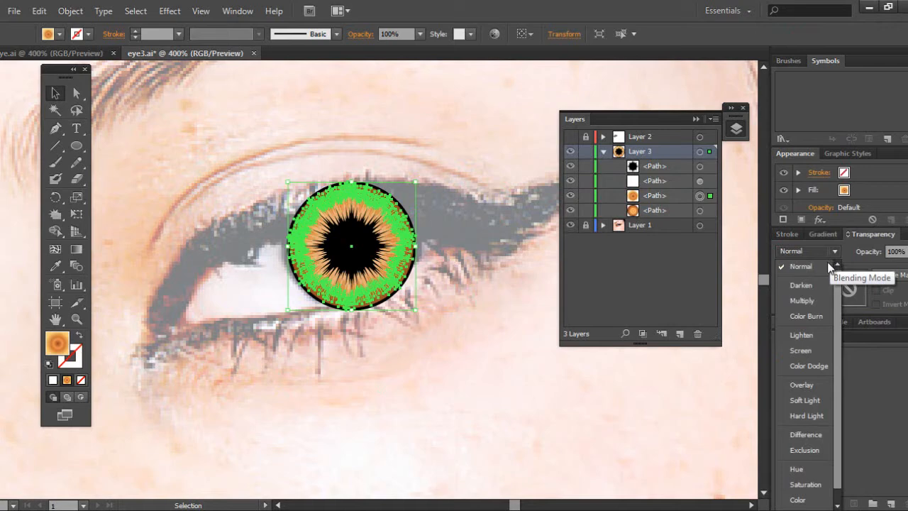
{"action": "left_click", "coordinate": [809, 401]}
{"action": "left_click", "coordinate": [568, 398]}
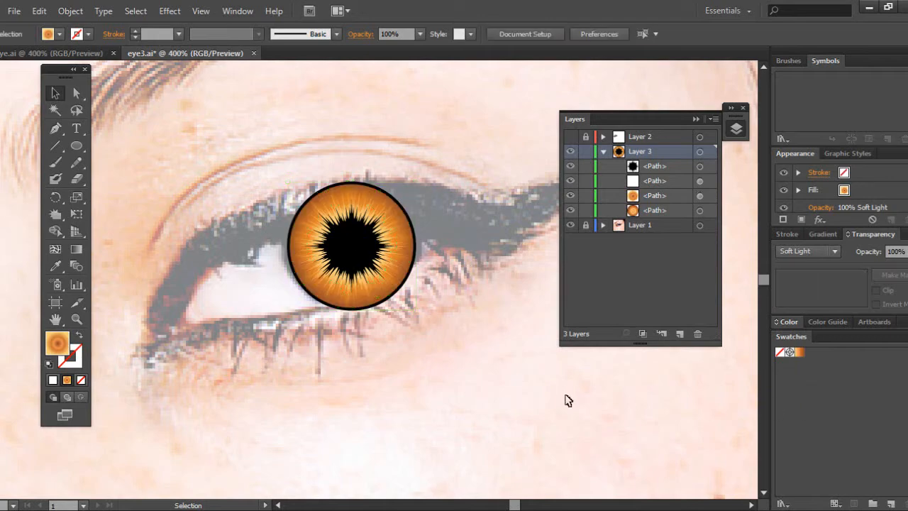
{"action": "key", "text": "ctrl+equal"}
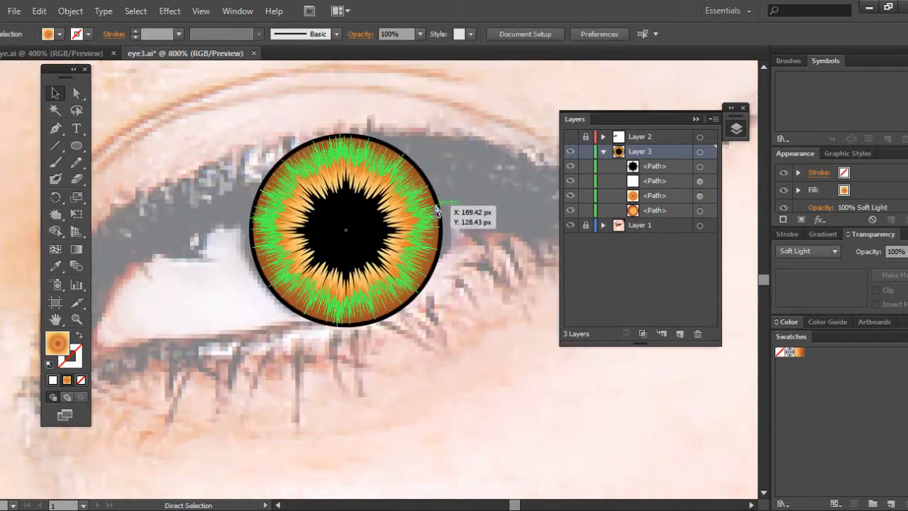
{"action": "key", "text": "ctrl+equal"}
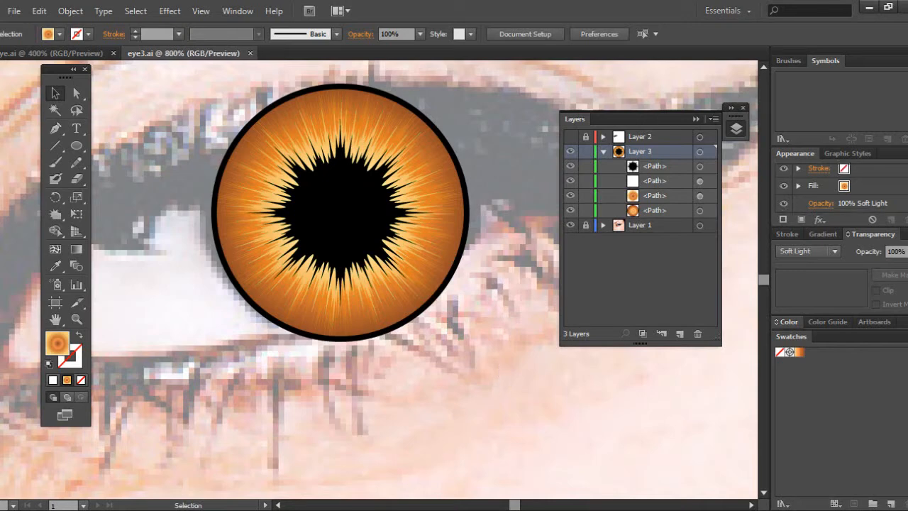
Add a new layer above Layer 3 and activate the Pen tool for drawing the eyelid artwork.
{"action": "left_click", "coordinate": [678, 340]}
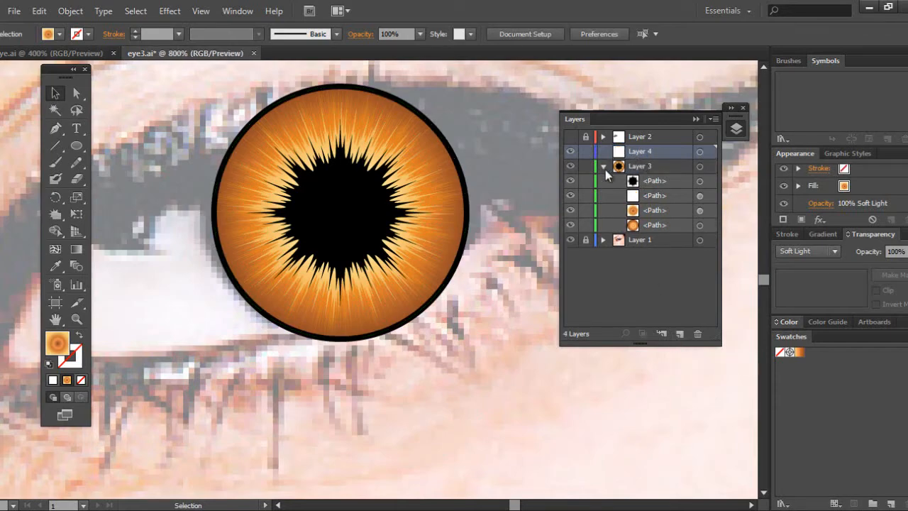
{"action": "key", "text": "ctrl+minus"}
{"action": "key", "text": "ctrl+minus"}
{"action": "key", "text": "ctrl+minus"}
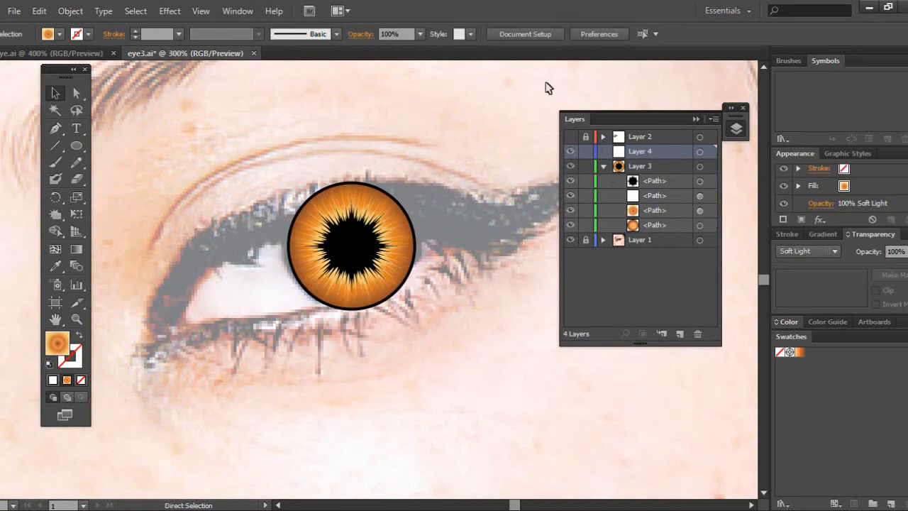
{"action": "key", "text": "ctrl+minus"}
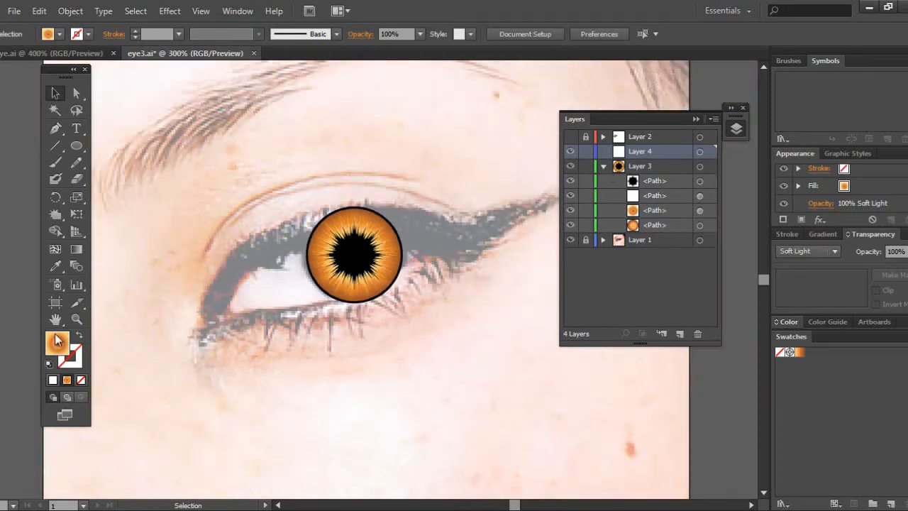
{"action": "left_click", "coordinate": [62, 127]}
{"action": "left_click", "coordinate": [86, 128]}
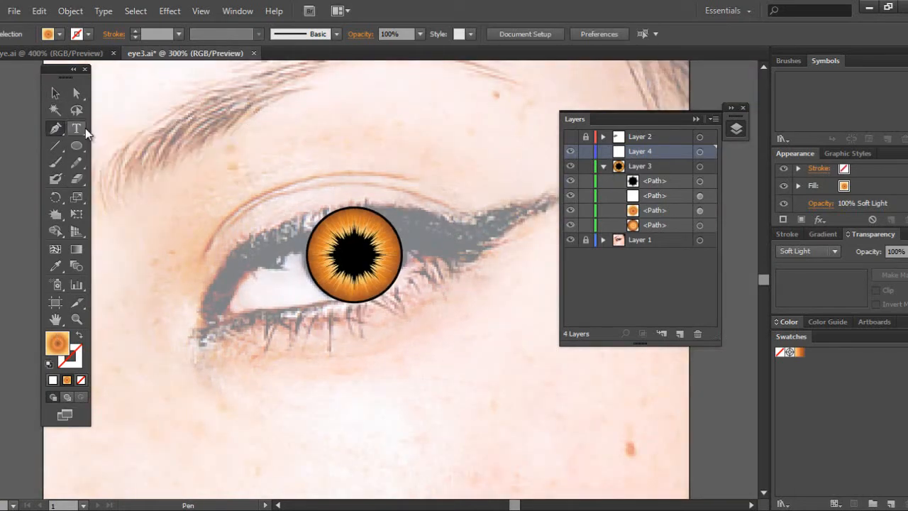
Try to replace the gradient fill with solid black 000000 through the Color Picker.
{"action": "double_click", "coordinate": [63, 342]}
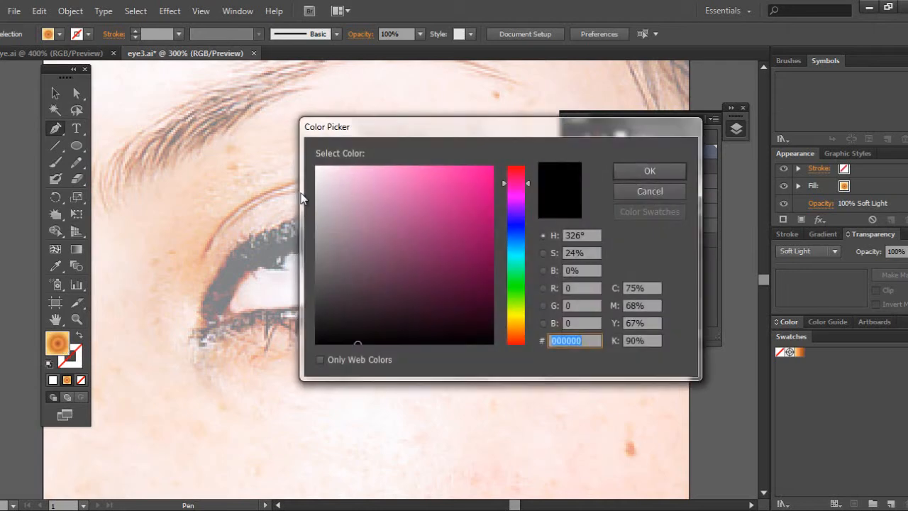
{"action": "left_click_drag", "start_coordinate": [326, 338], "coordinate": [317, 343]}
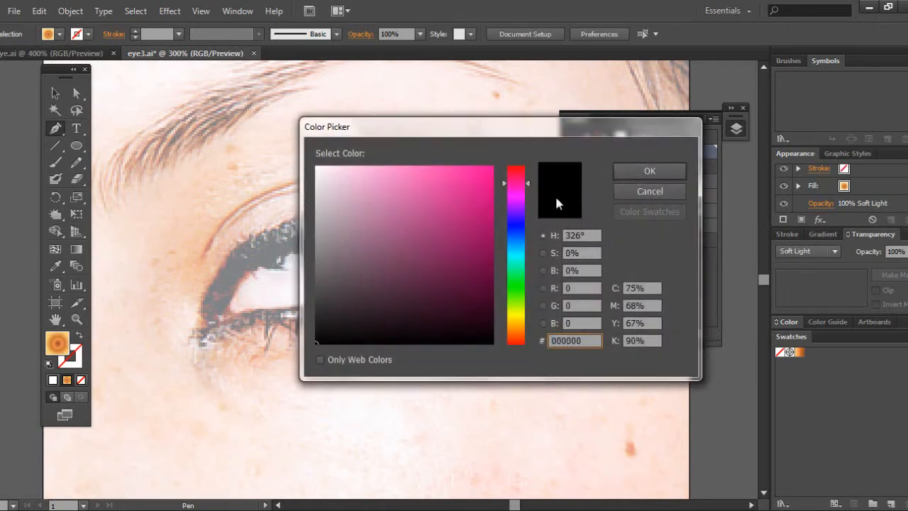
{"action": "left_click", "coordinate": [646, 171]}
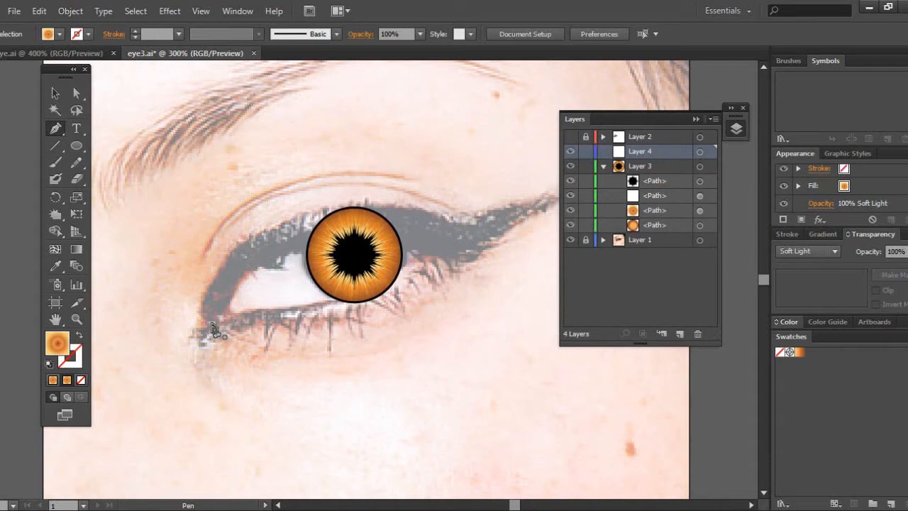
{"action": "double_click", "coordinate": [61, 344]}
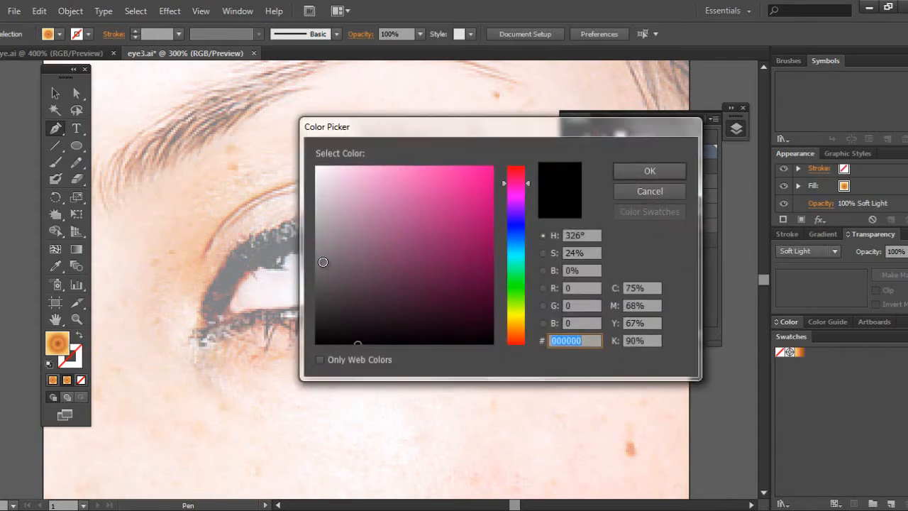
{"action": "left_click", "coordinate": [646, 189]}
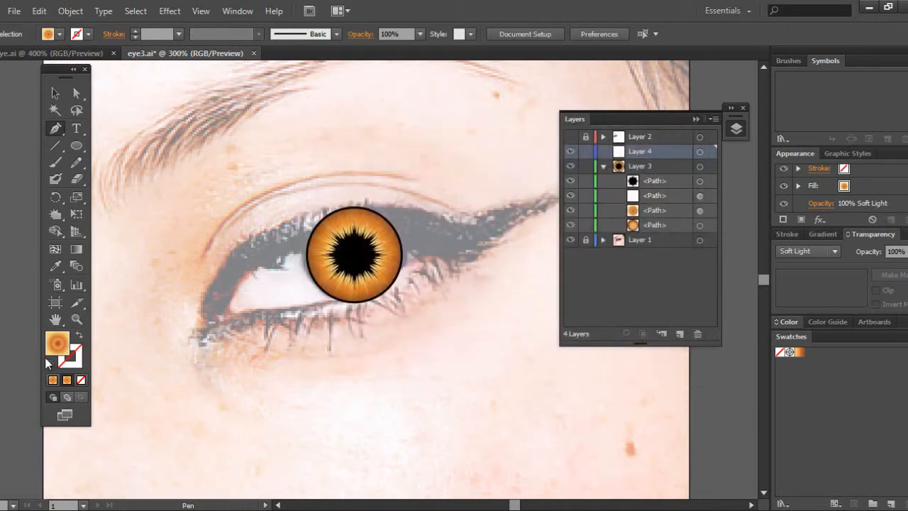
Clear the gradient fill to None, then choose black and refine it to pure black, 000000.
{"action": "left_click", "coordinate": [781, 396]}
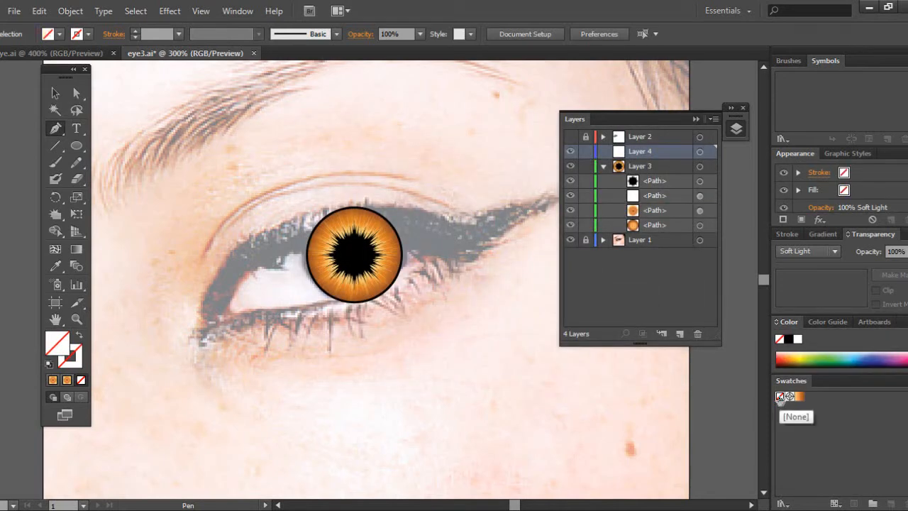
{"action": "left_click", "coordinate": [787, 340]}
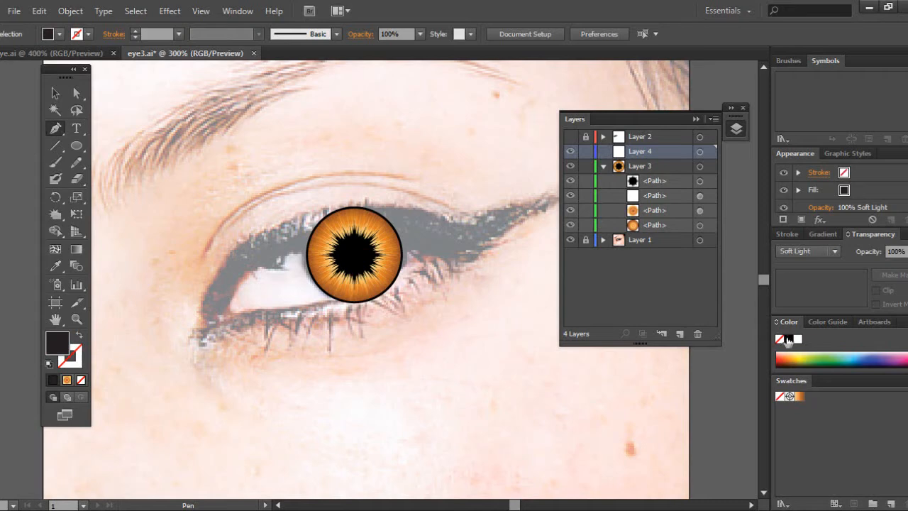
{"action": "double_click", "coordinate": [50, 346]}
{"action": "left_click_drag", "start_coordinate": [331, 342], "coordinate": [320, 349]}
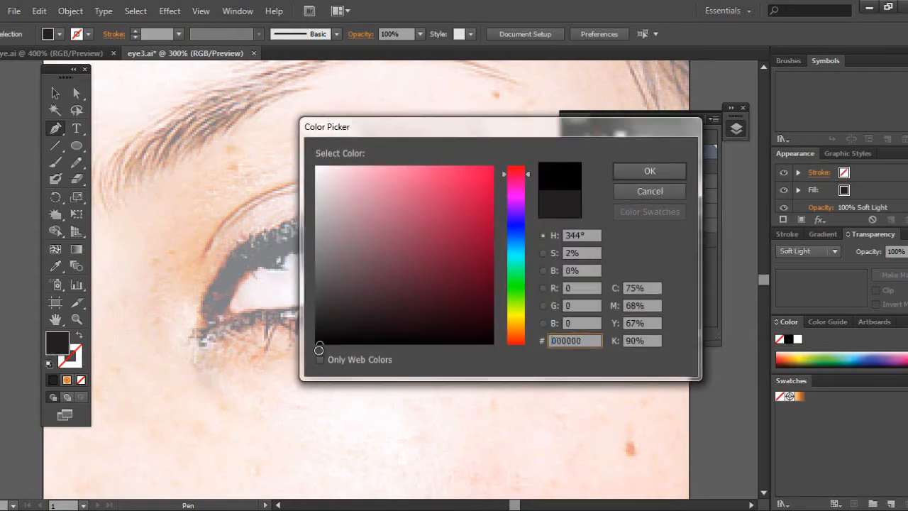
{"action": "left_click", "coordinate": [663, 173]}
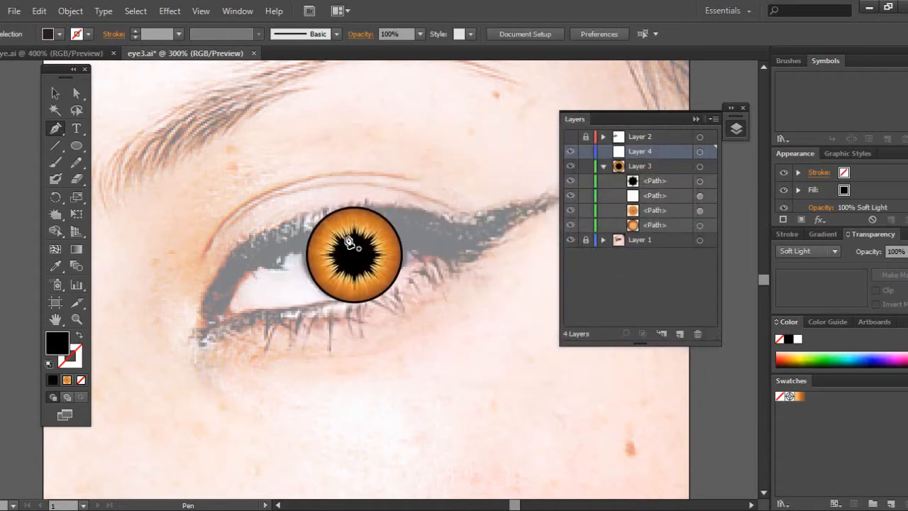
Draw a closed black winged eyeliner shape over the upper lid in Layer 4 with the Pen tool, from inner corner to outer wing tip.
{"action": "left_click", "coordinate": [209, 332]}
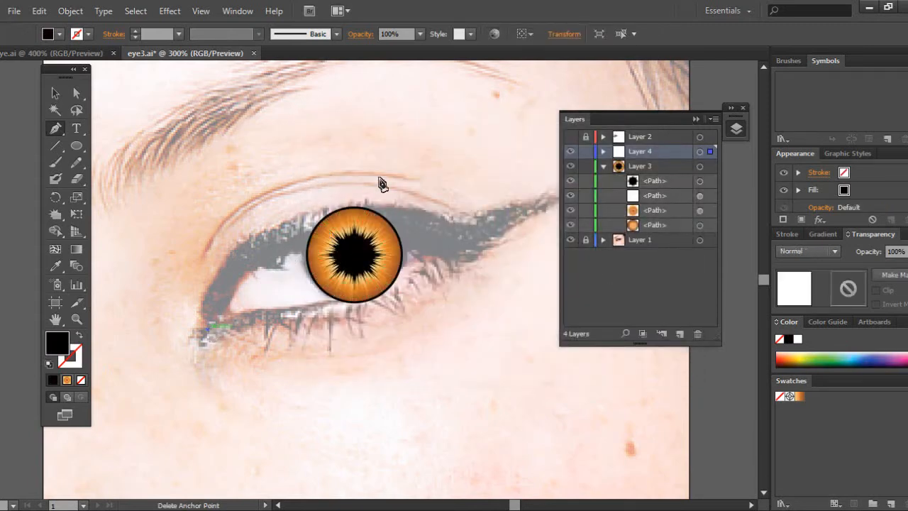
{"action": "left_click", "coordinate": [462, 253]}
{"action": "left_click_drag", "start_coordinate": [461, 253], "coordinate": [655, 311]}
{"action": "key", "text": "ctrl+minus"}
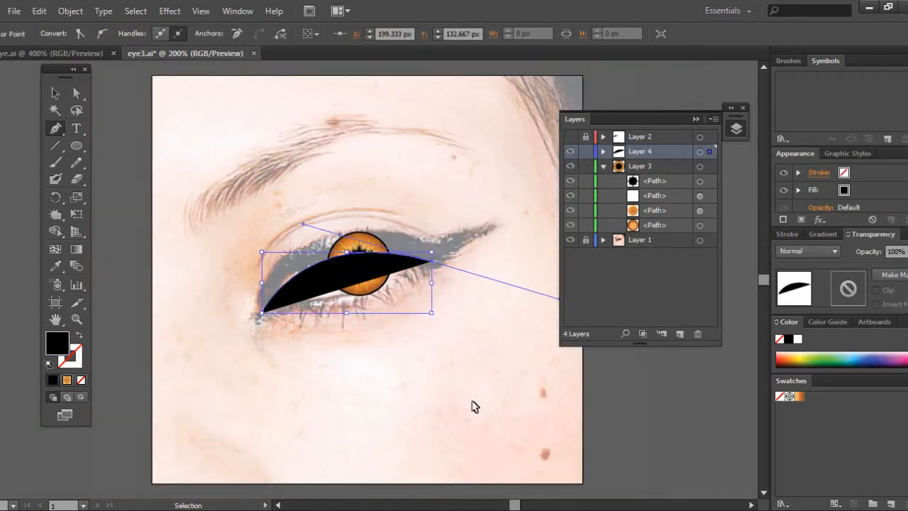
{"action": "left_click", "coordinate": [696, 118]}
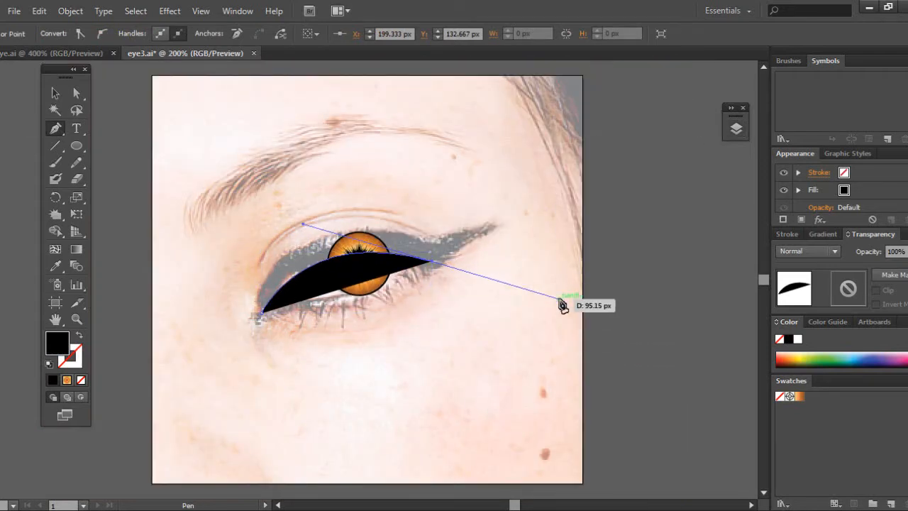
{"action": "left_click_drag", "start_coordinate": [558, 300], "coordinate": [456, 269]}
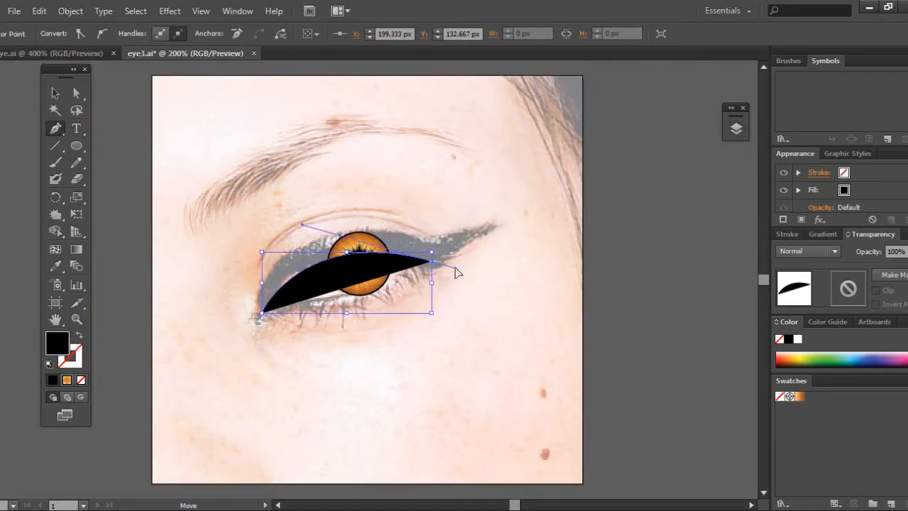
{"action": "left_click_drag", "start_coordinate": [491, 232], "coordinate": [498, 227]}
{"action": "left_click_drag", "start_coordinate": [429, 241], "coordinate": [399, 240]}
{"action": "left_click_drag", "start_coordinate": [263, 315], "coordinate": [203, 442]}
{"action": "left_click", "coordinate": [58, 95]}
{"action": "left_click", "coordinate": [216, 172]}
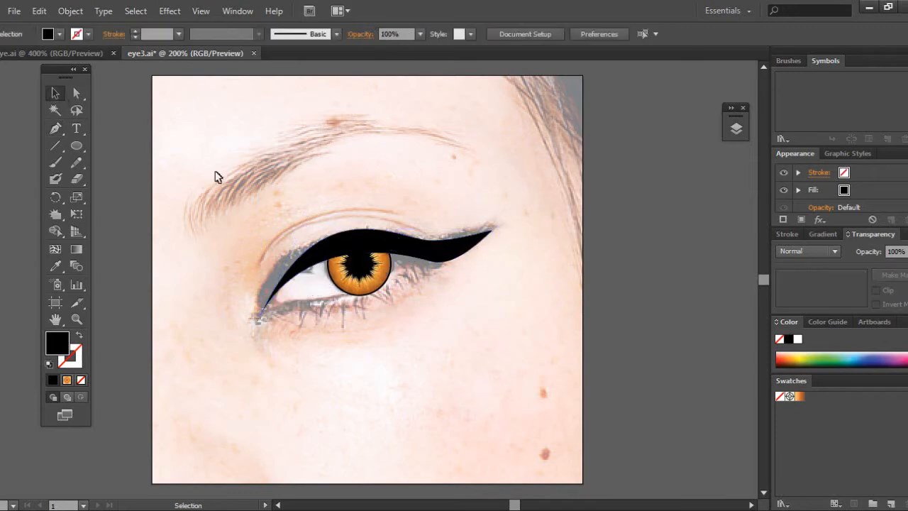
Set the Pen tool to draw with no fill and a black 1 pt stroke.
{"action": "key", "text": "ctrl+plus"}
{"action": "key", "text": "ctrl+plus"}
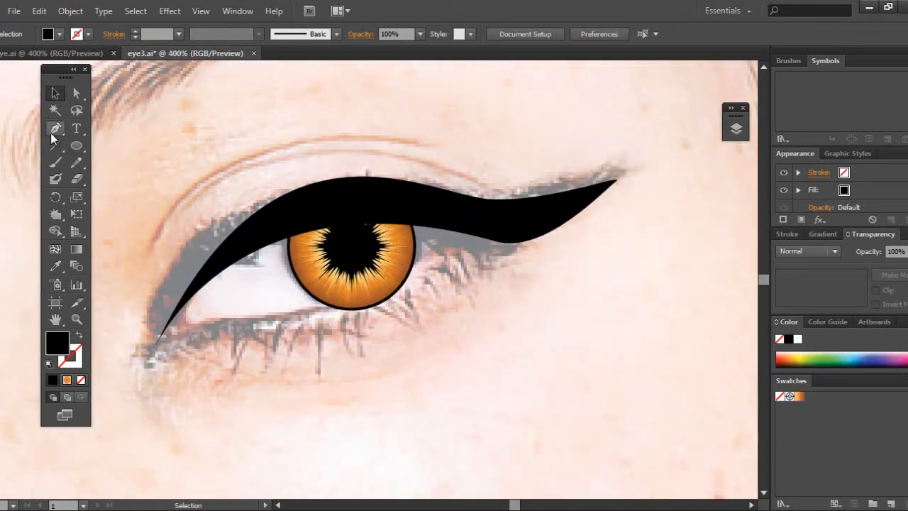
{"action": "left_click", "coordinate": [55, 130]}
{"action": "left_click", "coordinate": [75, 364]}
{"action": "left_click", "coordinate": [54, 382]}
{"action": "left_click", "coordinate": [53, 347]}
{"action": "left_click", "coordinate": [81, 380]}
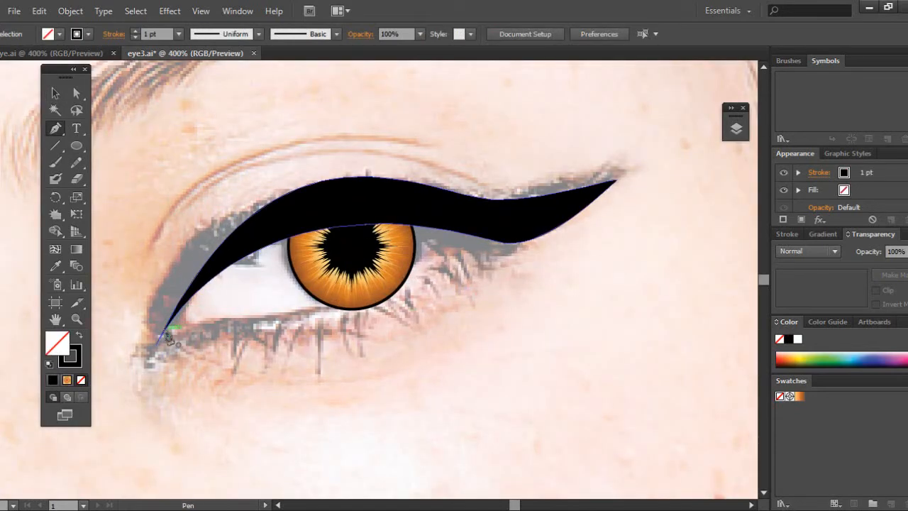
Draw a curved line from the eye's inner corner along the lower lid to just below the outer eyeliner.
{"action": "left_click_drag", "start_coordinate": [162, 335], "coordinate": [208, 322]}
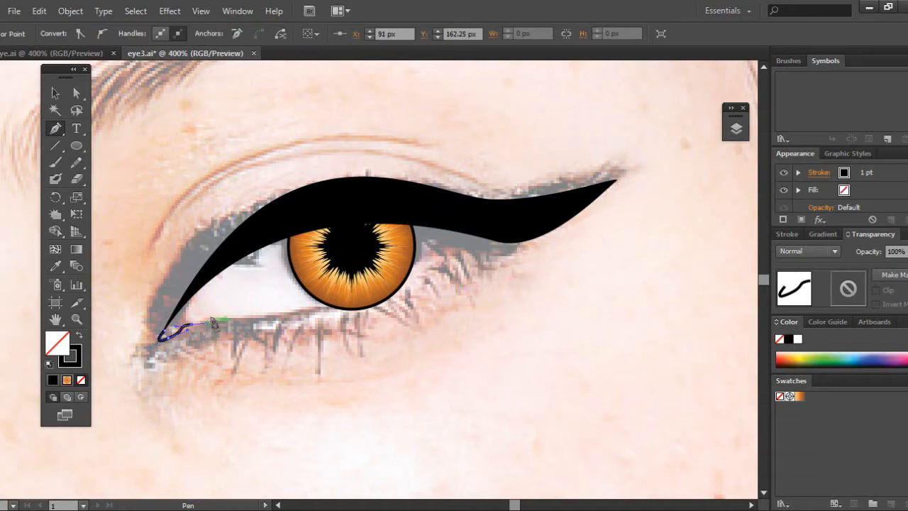
{"action": "mouse_move", "coordinate": [458, 246]}
{"action": "left_mouse_down"}
{"action": "mouse_move", "coordinate": [554, 142]}
{"action": "mouse_move", "coordinate": [511, 151]}
{"action": "mouse_move", "coordinate": [516, 159]}
{"action": "left_mouse_up"}
{"action": "left_click", "coordinate": [56, 94]}
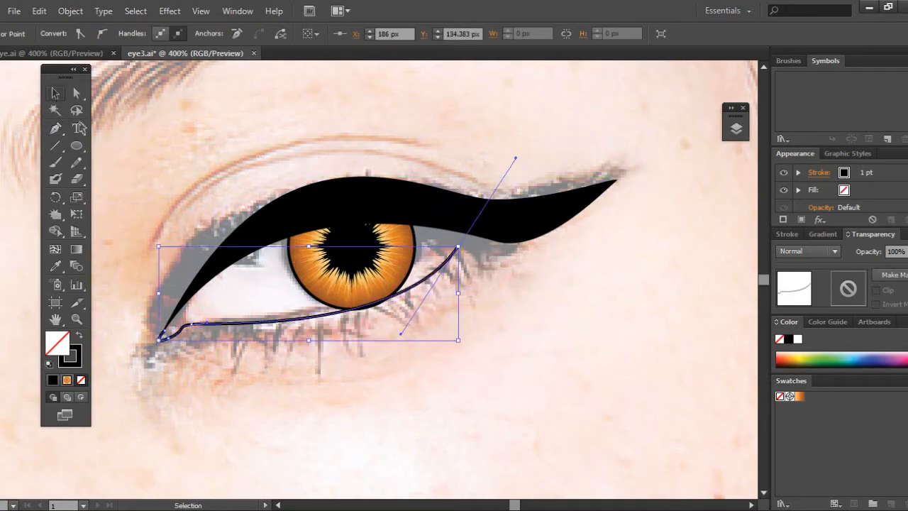
{"action": "left_click", "coordinate": [218, 317]}
Draw a second, shorter curve just above the lower lid line, running from the inner part of the eye toward the outer corner.
{"action": "left_click", "coordinate": [56, 129]}
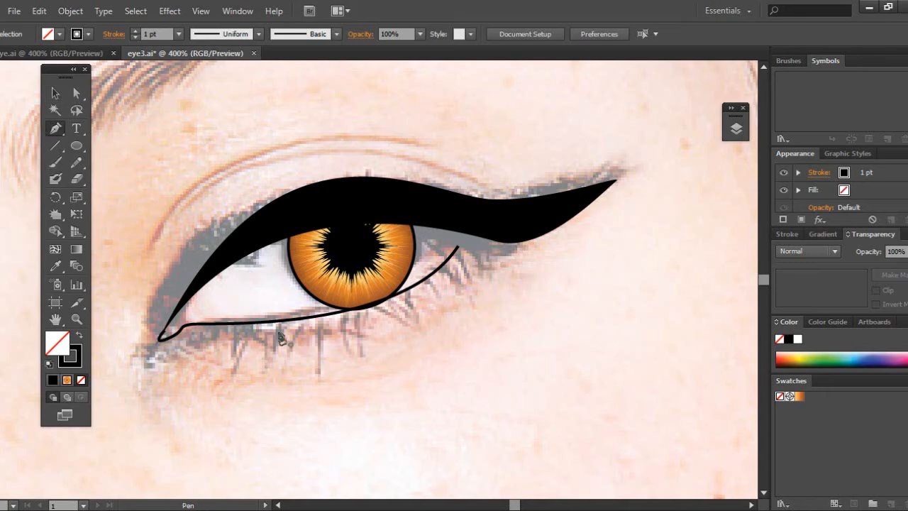
{"action": "left_click", "coordinate": [245, 323]}
{"action": "left_click_drag", "start_coordinate": [426, 256], "coordinate": [478, 198]}
{"action": "left_click", "coordinate": [55, 94]}
{"action": "left_click", "coordinate": [250, 273]}
Select all the iris artwork in Layer 3, scale it down slightly and reposition it between the upper eyeliner and the lower lid line.
{"action": "left_click", "coordinate": [737, 128]}
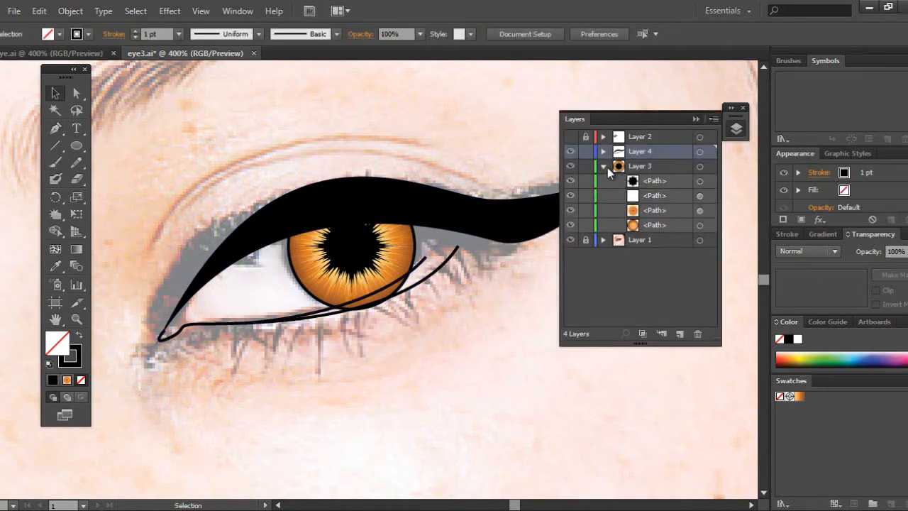
{"action": "left_click", "coordinate": [603, 166]}
{"action": "left_click", "coordinate": [603, 152]}
{"action": "left_click", "coordinate": [603, 152]}
{"action": "left_click", "coordinate": [603, 166]}
{"action": "left_click", "coordinate": [699, 166]}
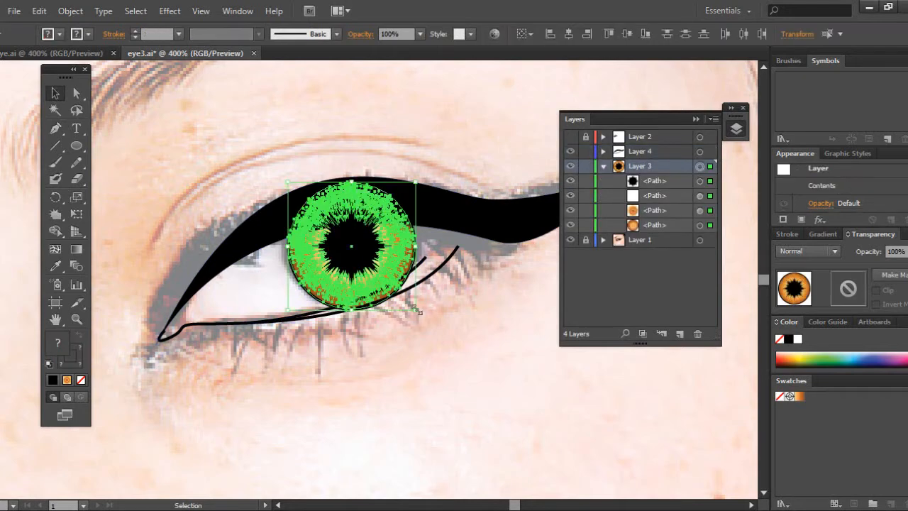
{"action": "left_click_drag", "start_coordinate": [419, 313], "coordinate": [405, 300]}
{"action": "left_click_drag", "start_coordinate": [338, 238], "coordinate": [337, 243]}
{"action": "left_click_drag", "start_coordinate": [326, 191], "coordinate": [324, 188]}
{"action": "key", "text": "ctrl+shift+a"}
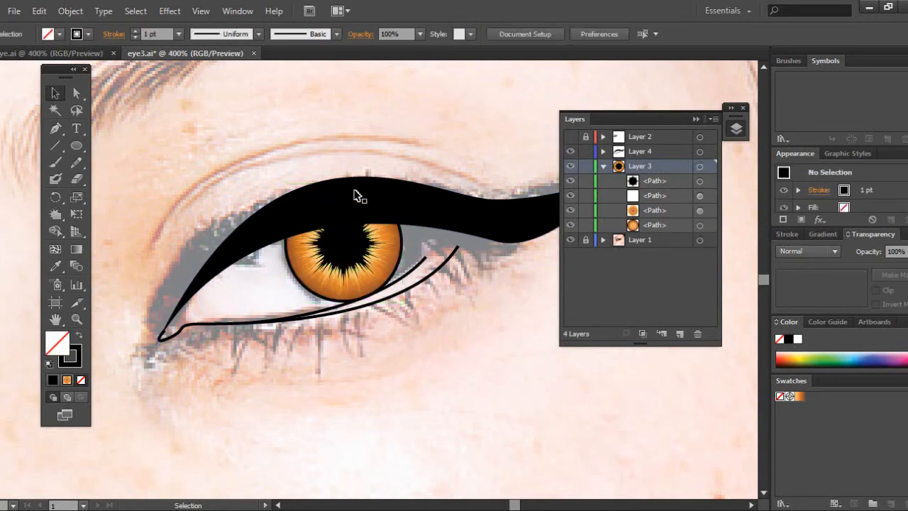
Draw a short curved line across the eye's inner corner between the upper and lower lid lines to outline the tear duct.
{"action": "left_click", "coordinate": [56, 129]}
{"action": "left_click", "coordinate": [183, 308]}
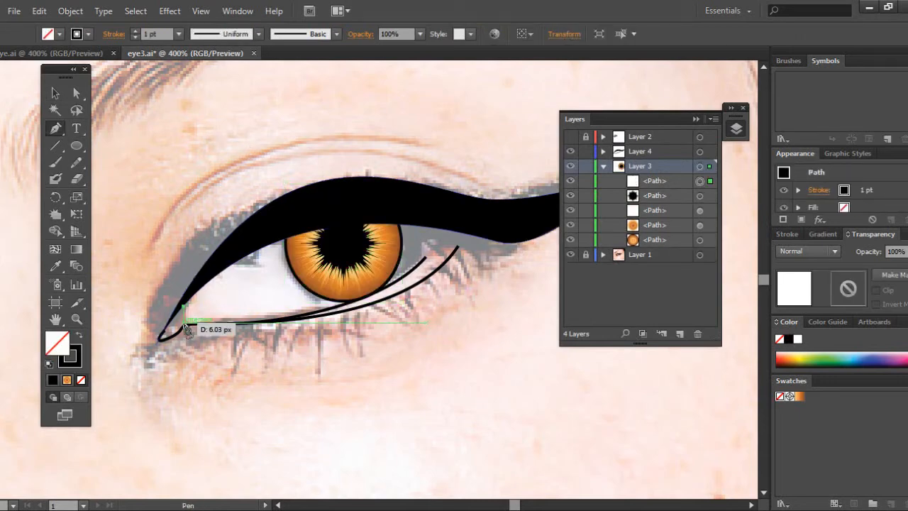
{"action": "left_click_drag", "start_coordinate": [188, 328], "coordinate": [189, 332]}
{"action": "left_click", "coordinate": [55, 93]}
{"action": "left_click", "coordinate": [172, 148]}
{"action": "left_click", "coordinate": [185, 322]}
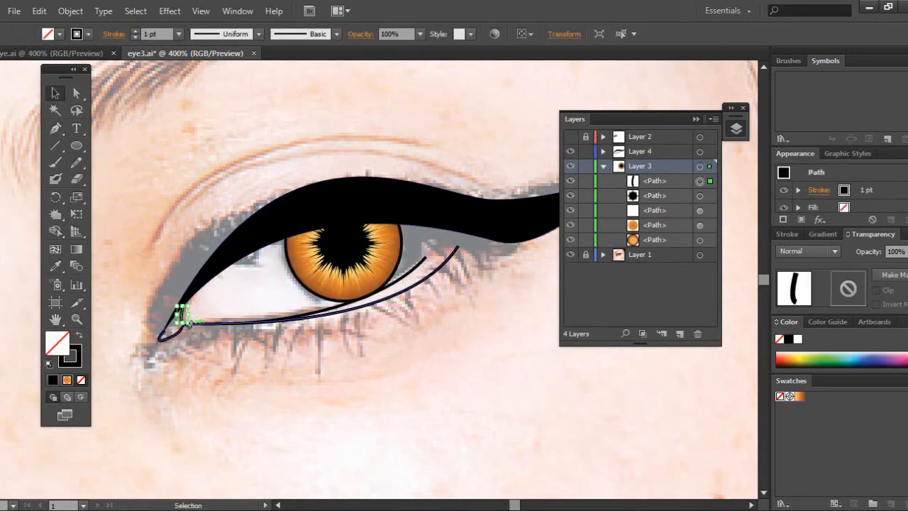
Adjust the short inner-corner line so its ends meet the upper eyeliner and the lower lid line.
{"action": "key", "text": "ctrl+plus"}
{"action": "left_click", "coordinate": [278, 505]}
{"action": "left_click", "coordinate": [277, 505]}
{"action": "left_click_drag", "start_coordinate": [196, 346], "coordinate": [194, 314]}
{"action": "left_click", "coordinate": [155, 198]}
{"action": "left_click", "coordinate": [194, 330]}
{"action": "left_click", "coordinate": [248, 291]}
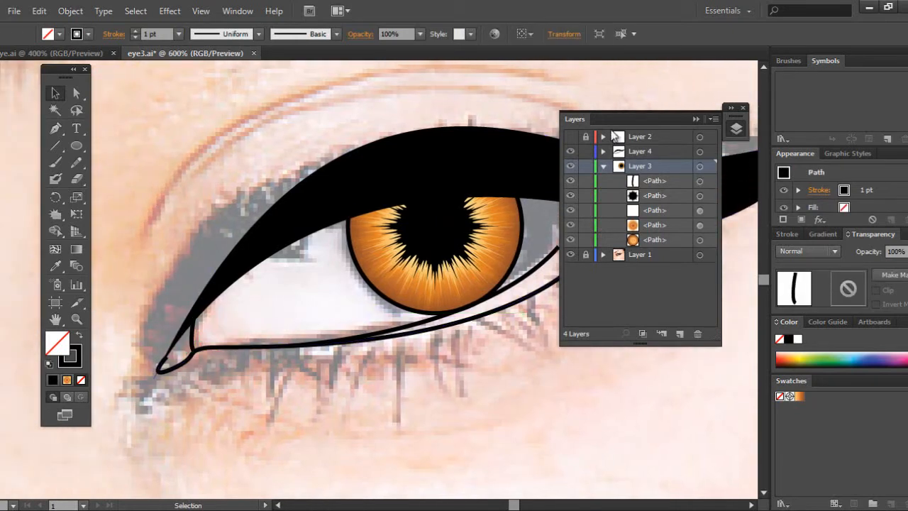
Move the inner-corner line's path from Layer 3 into Layer 4, and check the artwork by briefly hiding the Layer 1 photo.
{"action": "left_click_drag", "start_coordinate": [649, 181], "coordinate": [637, 152]}
{"action": "left_click", "coordinate": [604, 166]}
{"action": "key", "text": "ctrl+minus"}
{"action": "key", "text": "ctrl+minus"}
{"action": "left_click", "coordinate": [570, 182]}
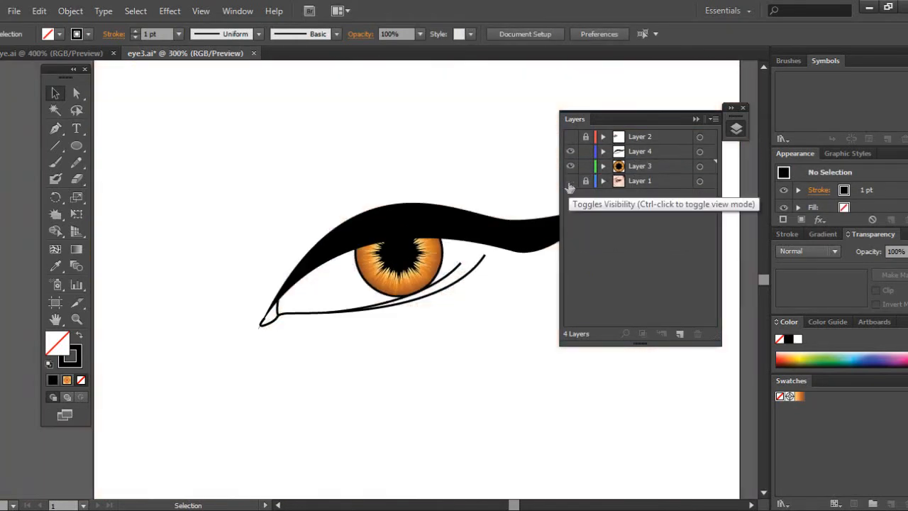
{"action": "left_click", "coordinate": [571, 182]}
With a black fill and no stroke, draw the eyelid crease's upper curve from its inner end to above the eye's outer side.
{"action": "key", "text": "shift+x"}
{"action": "key", "text": "p"}
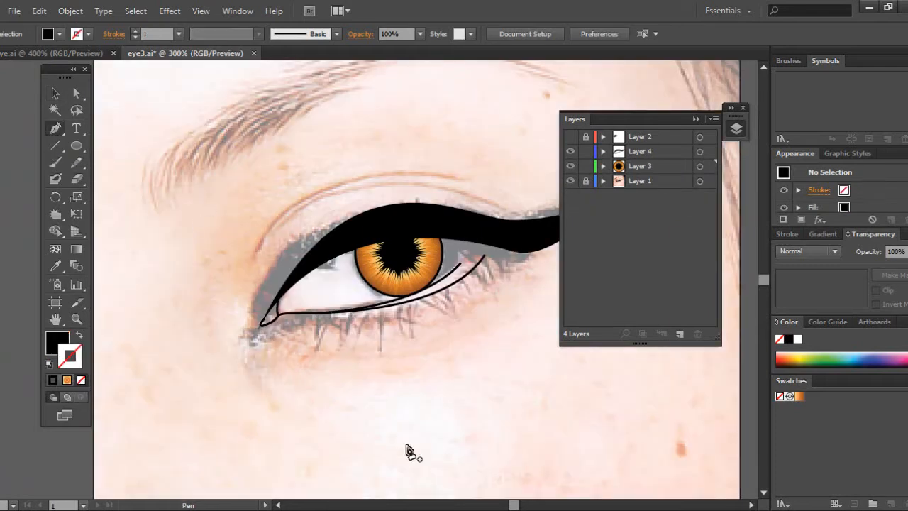
{"action": "left_click", "coordinate": [751, 505]}
{"action": "left_click", "coordinate": [171, 251]}
{"action": "left_click_drag", "start_coordinate": [377, 245], "coordinate": [537, 217]}
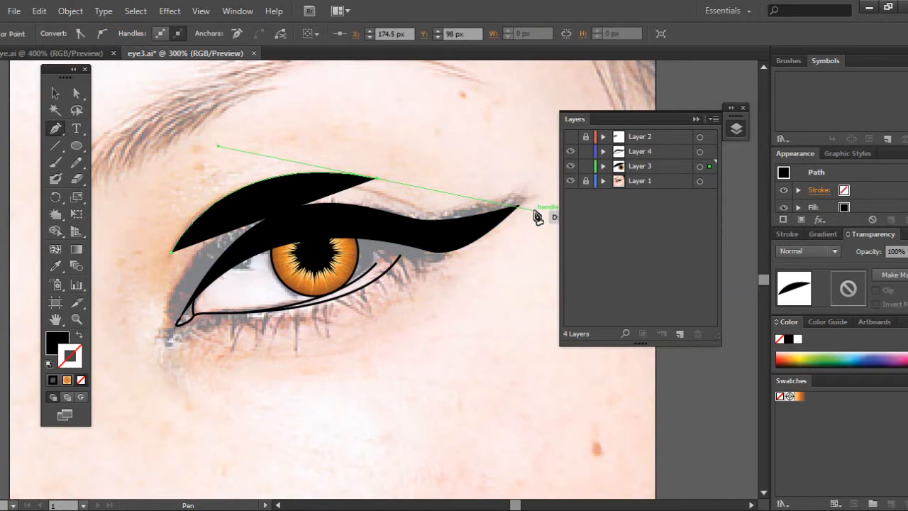
{"action": "key", "text": "ctrl"}
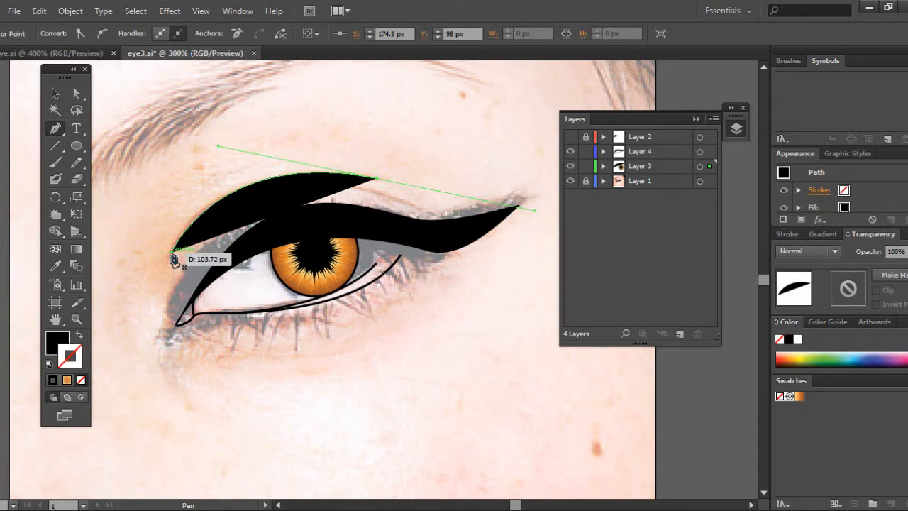
{"action": "left_click_drag", "start_coordinate": [172, 250], "coordinate": [179, 320]}
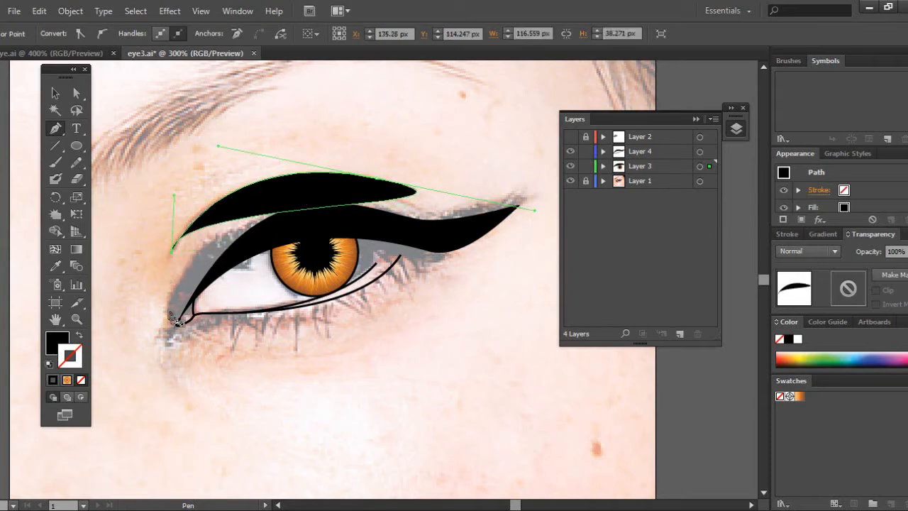
{"action": "key", "text": "ctrl+z"}
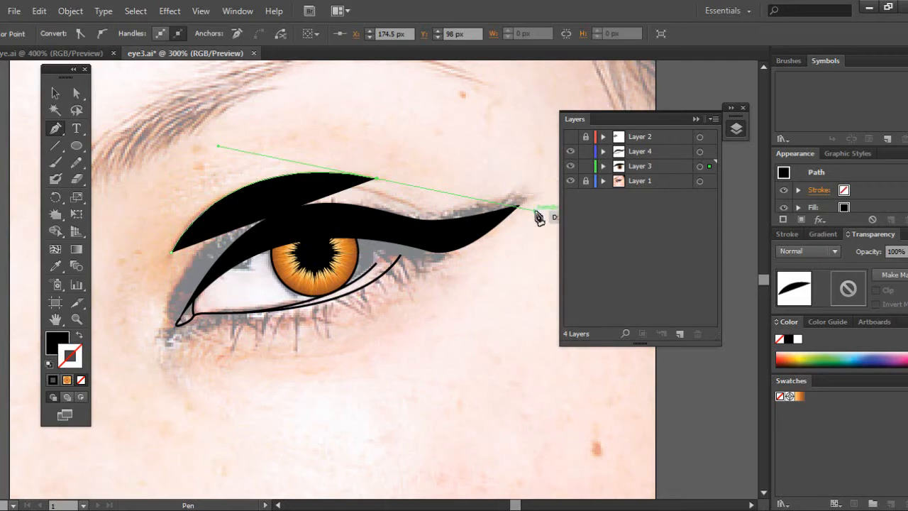
Shorten the outgoing direction handle at the crease curve's outer end and close the path back at its inner end as a thin tapered line.
{"action": "key", "text": "ctrl"}
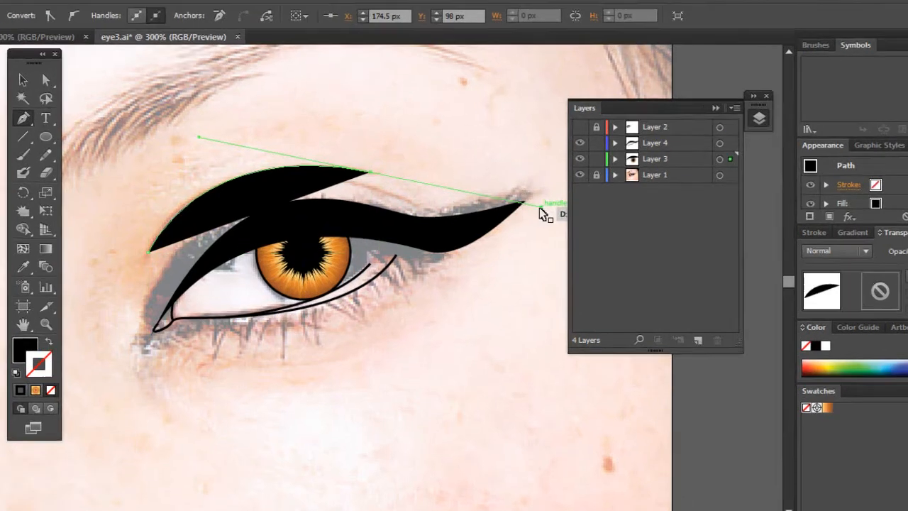
{"action": "key", "text": "ctrl"}
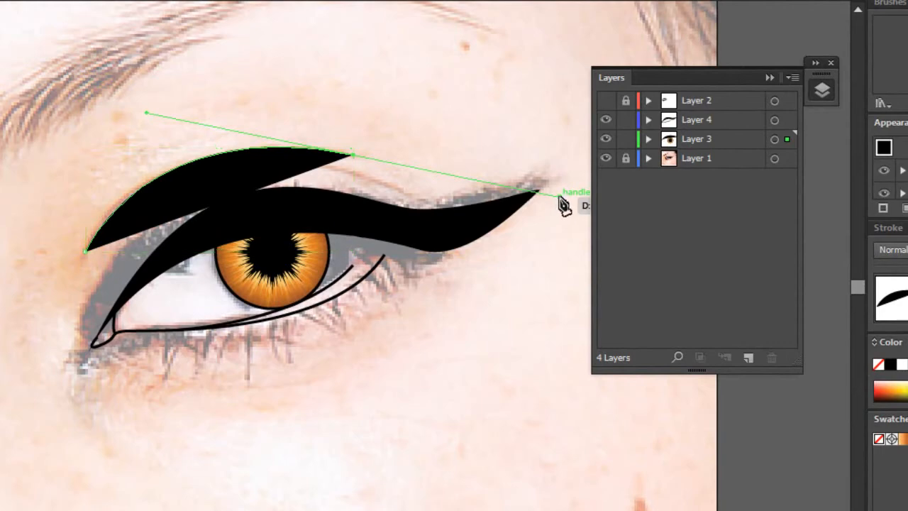
{"action": "key", "text": "ctrl"}
{"action": "left_click_drag", "start_coordinate": [560, 202], "coordinate": [362, 157]}
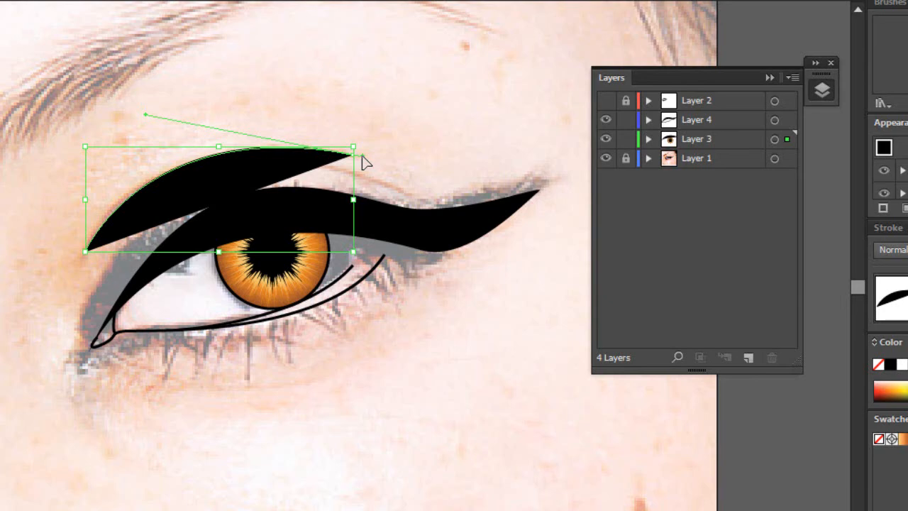
{"action": "left_click_drag", "start_coordinate": [362, 156], "coordinate": [362, 157]}
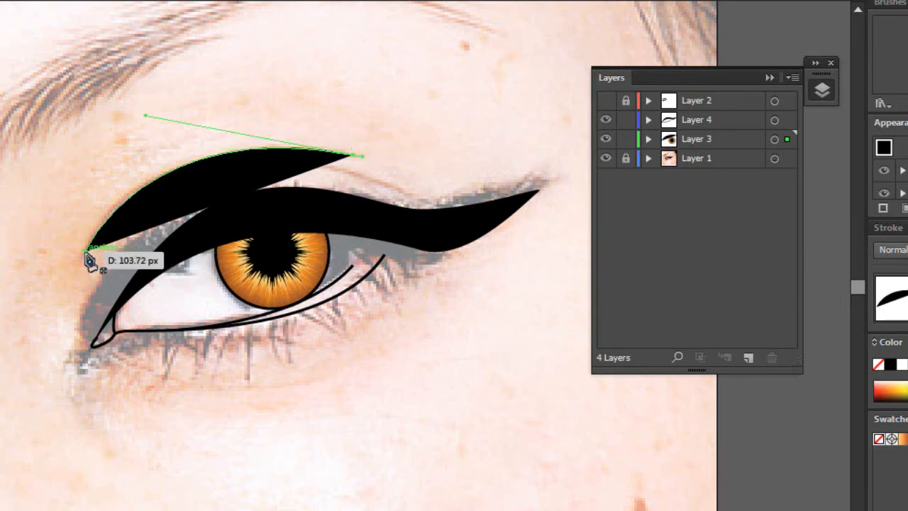
{"action": "mouse_move", "coordinate": [86, 251]}
{"action": "left_mouse_down"}
{"action": "mouse_move", "coordinate": [89, 307]}
{"action": "mouse_move", "coordinate": [59, 327]}
{"action": "mouse_move", "coordinate": [39, 386]}
{"action": "left_mouse_up"}
{"action": "left_click_drag", "start_coordinate": [32, 366], "coordinate": [9, 389]}
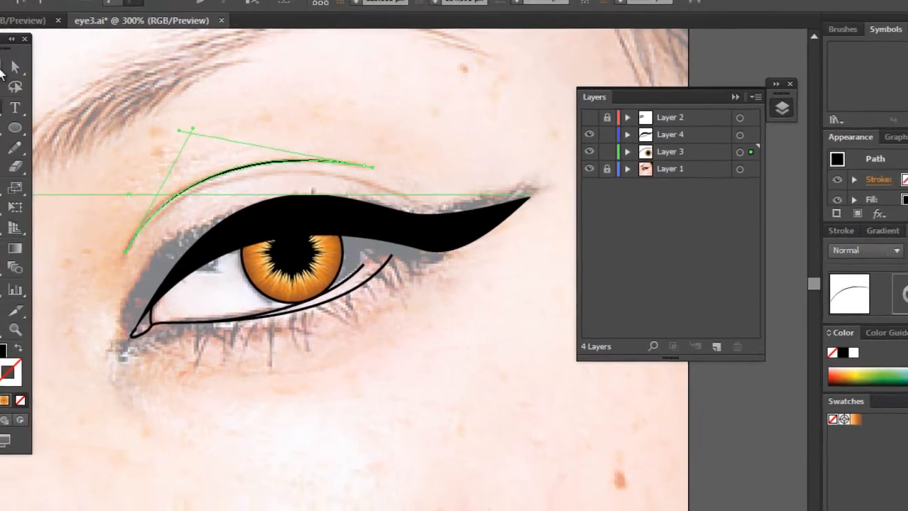
Deselect the crease line and check the artwork by briefly hiding the Layer 1 photo.
{"action": "left_click", "coordinate": [0, 68]}
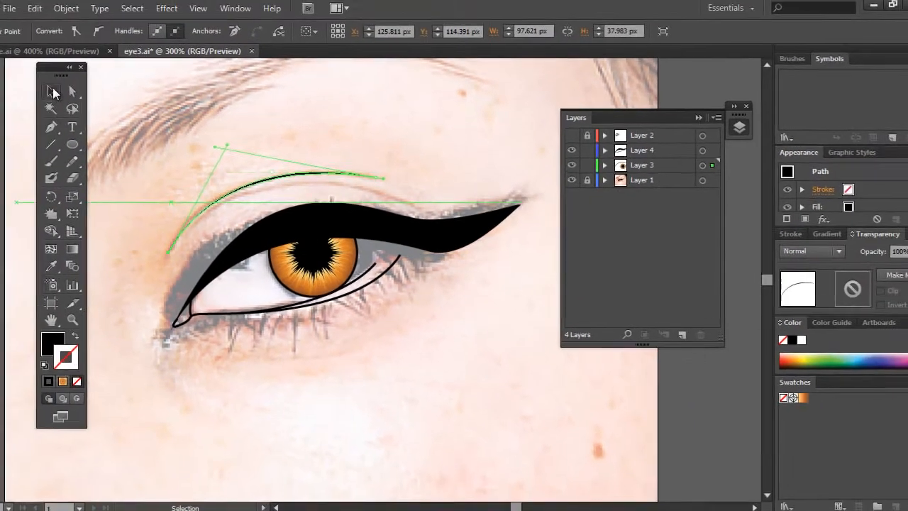
{"action": "left_click", "coordinate": [456, 140]}
{"action": "left_click", "coordinate": [570, 182]}
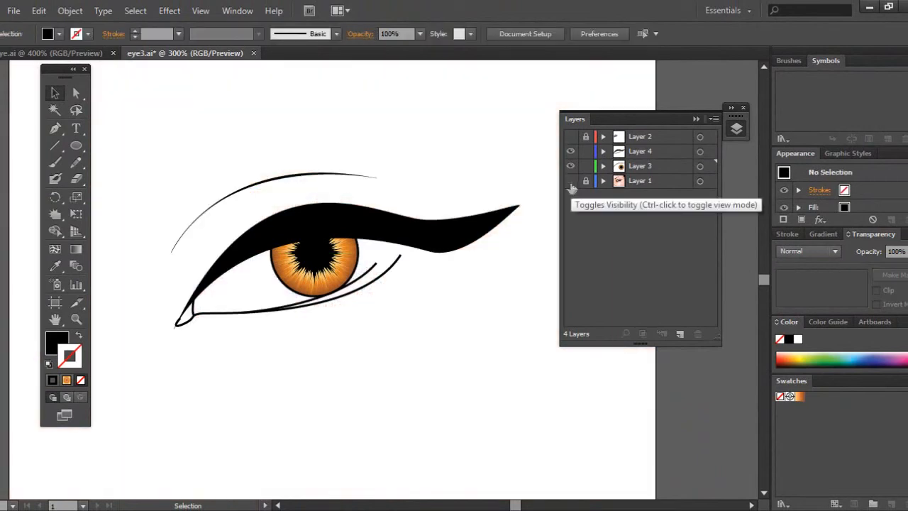
{"action": "left_click", "coordinate": [570, 181]}
Draw a second thin tapered black crease line between the first crease and the upper eyeliner, and deselect it.
{"action": "key", "text": "p"}
{"action": "left_click", "coordinate": [198, 226]}
{"action": "left_click_drag", "start_coordinate": [429, 213], "coordinate": [455, 224]}
{"action": "key", "text": "ctrl+z"}
{"action": "left_click_drag", "start_coordinate": [579, 282], "coordinate": [430, 217]}
{"action": "left_click_drag", "start_coordinate": [199, 226], "coordinate": [106, 305]}
{"action": "key", "text": "v"}
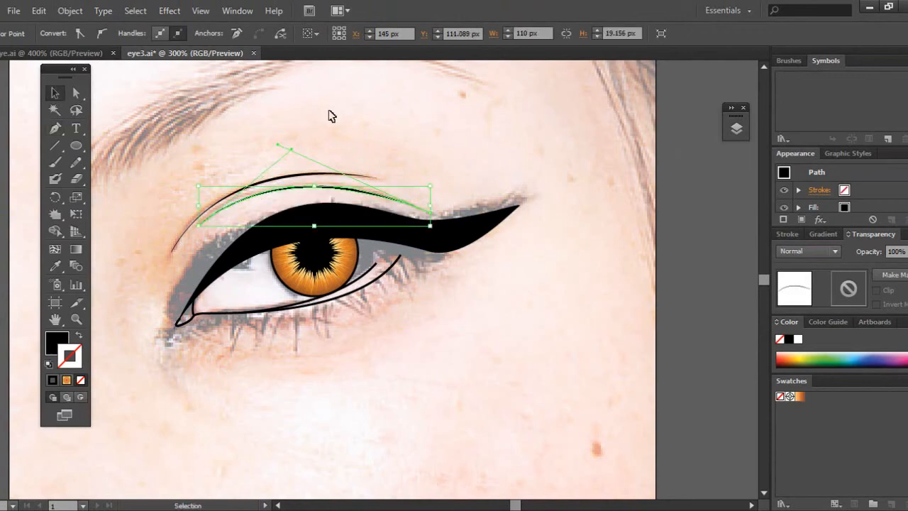
{"action": "left_click", "coordinate": [330, 111]}
Check both crease lines without the reference by briefly hiding the Layer 1 photo.
{"action": "left_click", "coordinate": [736, 129]}
{"action": "left_click", "coordinate": [571, 182]}
{"action": "left_click", "coordinate": [571, 181]}
In Layer 4, draw a thin black crescent along the upper eyeliner's lower edge, crossing the top of the iris, as an eyelid shadow.
{"action": "left_click", "coordinate": [639, 151]}
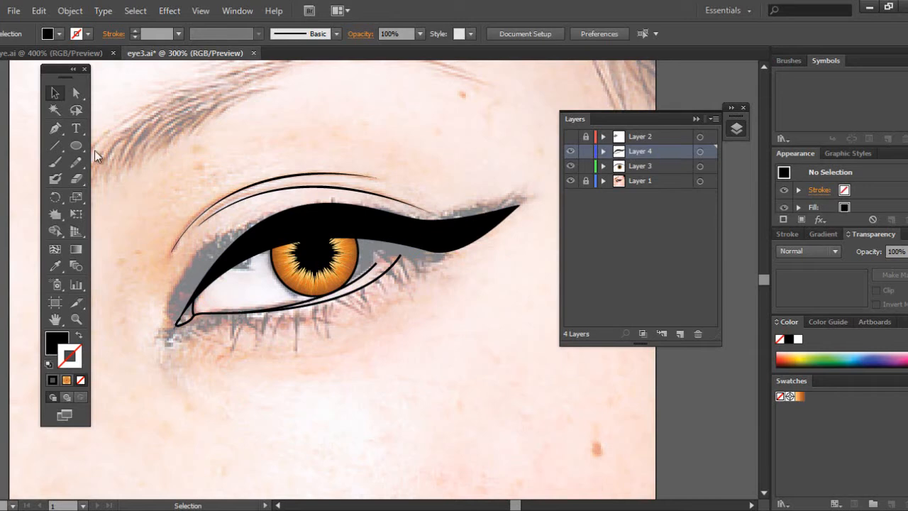
{"action": "left_click", "coordinate": [55, 127]}
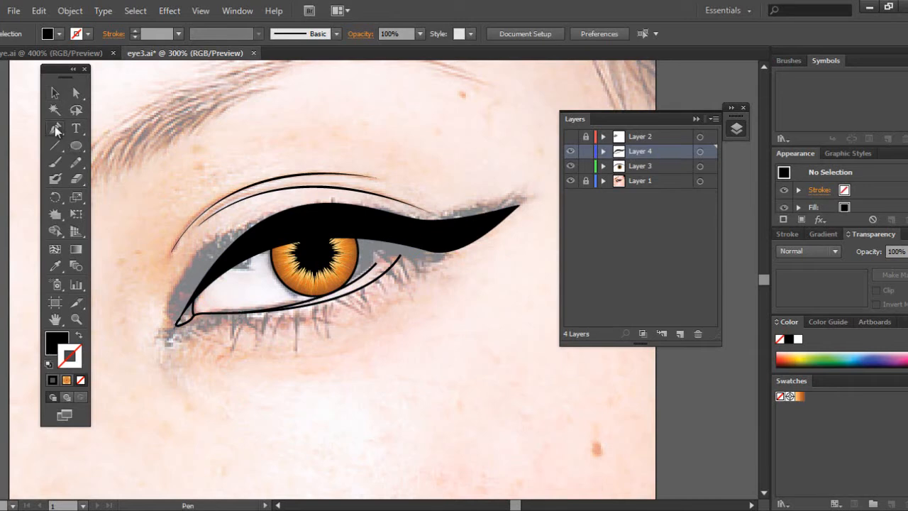
{"action": "left_click", "coordinate": [212, 283]}
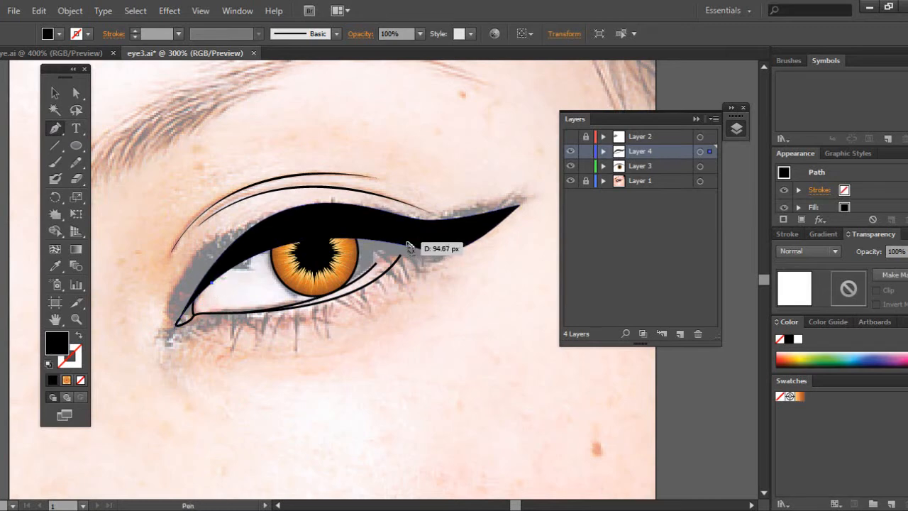
{"action": "left_click_drag", "start_coordinate": [406, 243], "coordinate": [437, 251]}
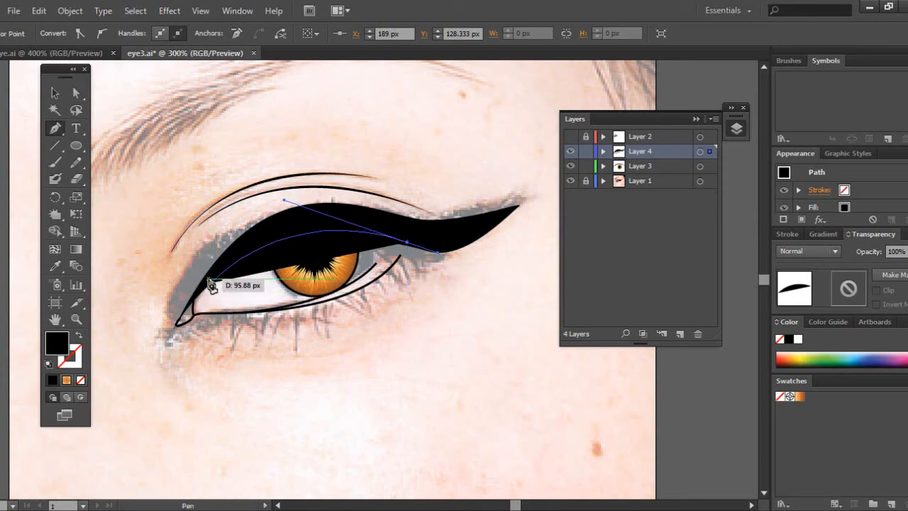
{"action": "left_click_drag", "start_coordinate": [212, 283], "coordinate": [114, 357]}
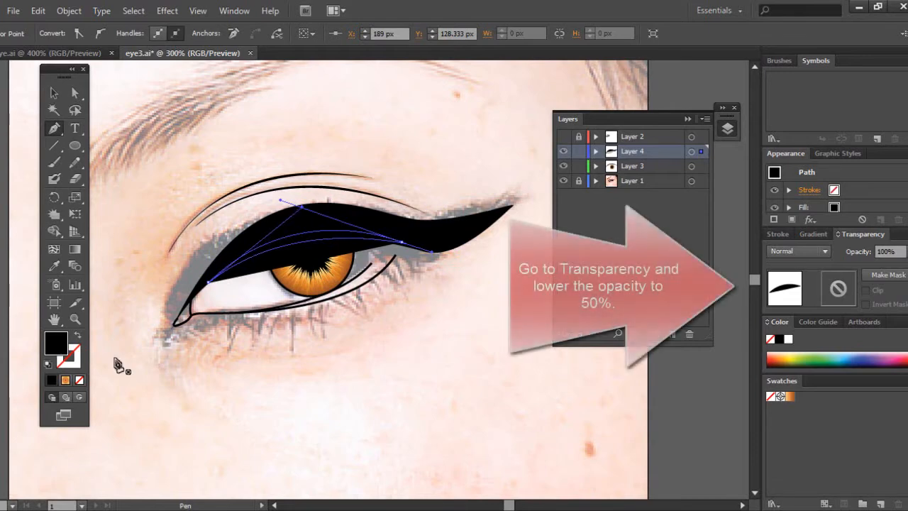
Set the crescent shadow shape's opacity to 50%.
{"action": "left_click", "coordinate": [53, 92]}
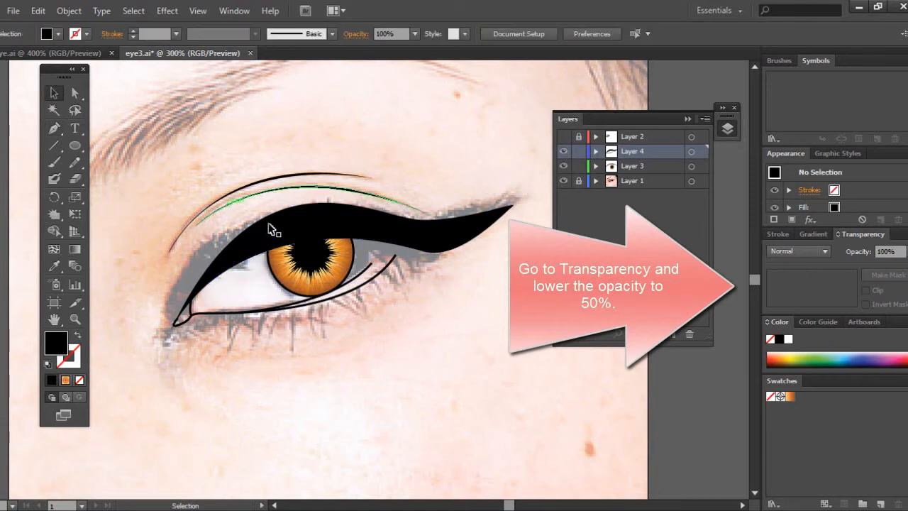
{"action": "left_click", "coordinate": [284, 246]}
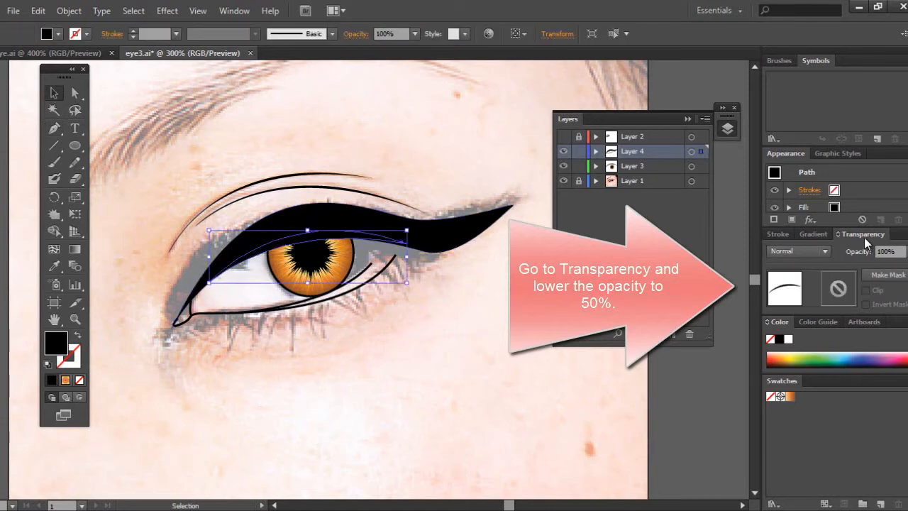
{"action": "left_click", "coordinate": [905, 251]}
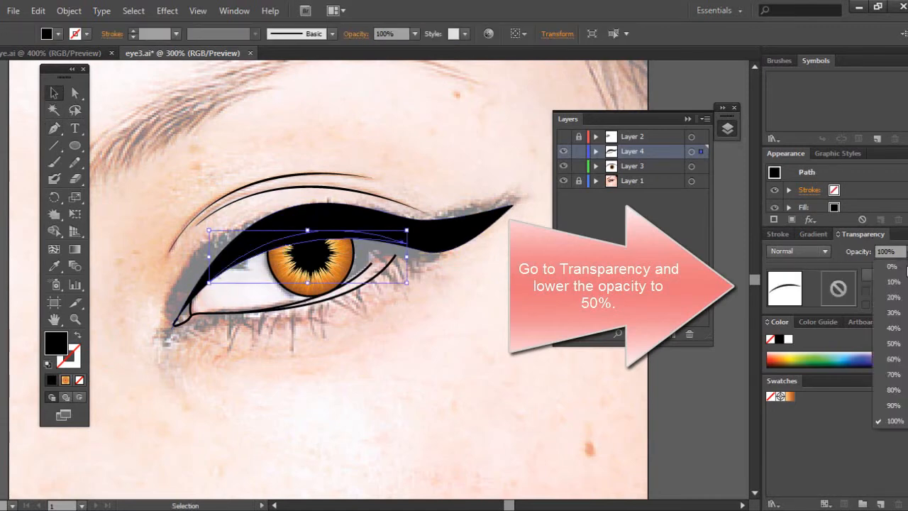
{"action": "left_click", "coordinate": [895, 351]}
{"action": "left_click", "coordinate": [385, 321]}
Nudge the crescent shadow slightly down over the iris and lock Layer 3.
{"action": "left_click", "coordinate": [320, 233]}
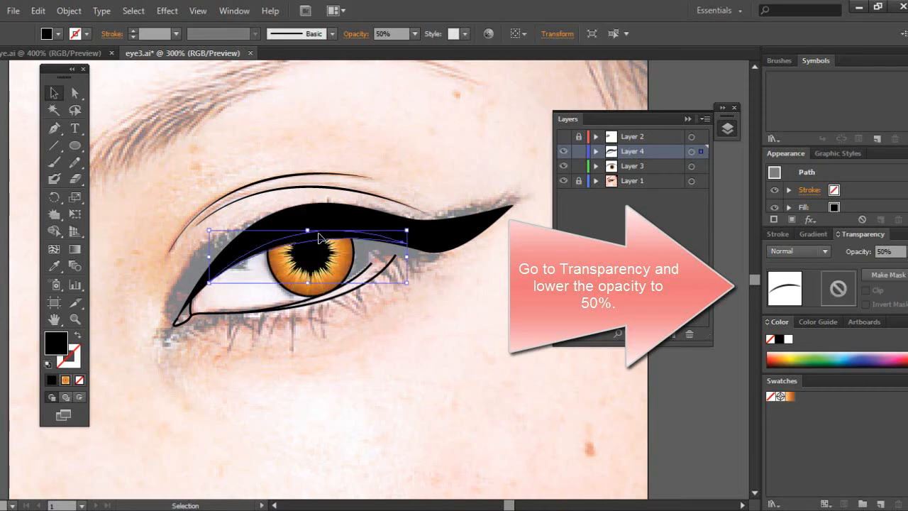
{"action": "left_click_drag", "start_coordinate": [319, 234], "coordinate": [319, 237]}
{"action": "left_click", "coordinate": [310, 118]}
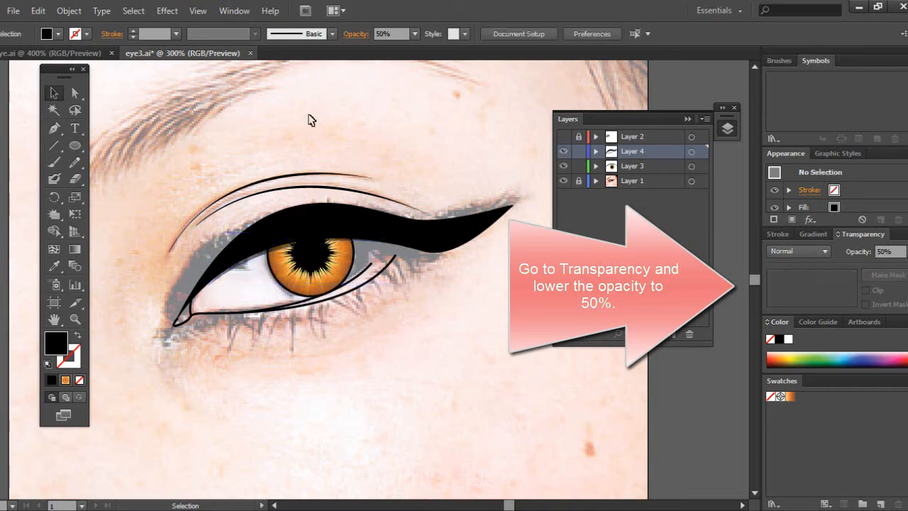
{"action": "left_click", "coordinate": [314, 247]}
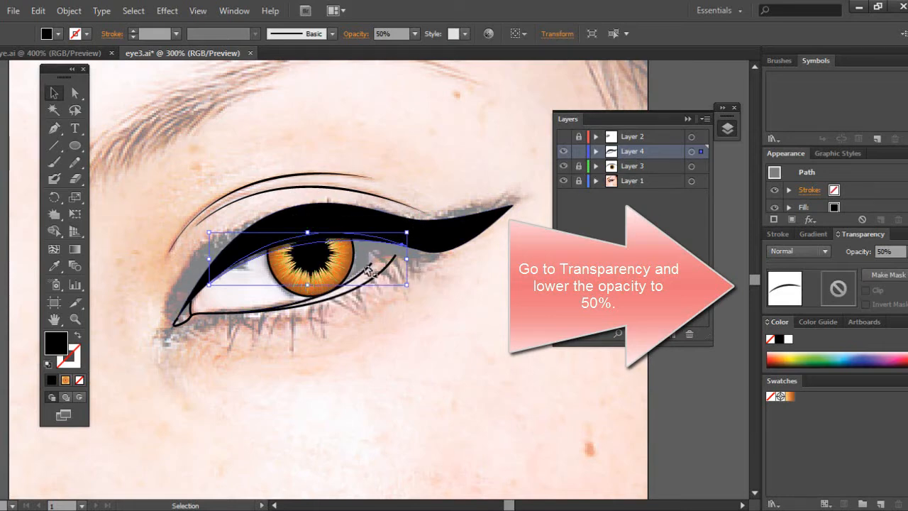
{"action": "left_click", "coordinate": [397, 330]}
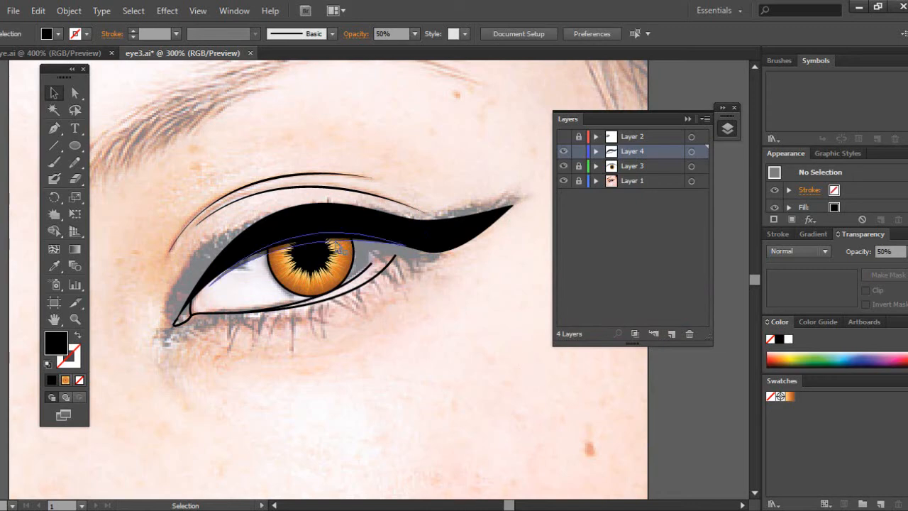
Resize and slightly rotate the crescent shadow clockwise so it follows the upper eyeliner's lower edge, and deselect it.
{"action": "left_click", "coordinate": [338, 245]}
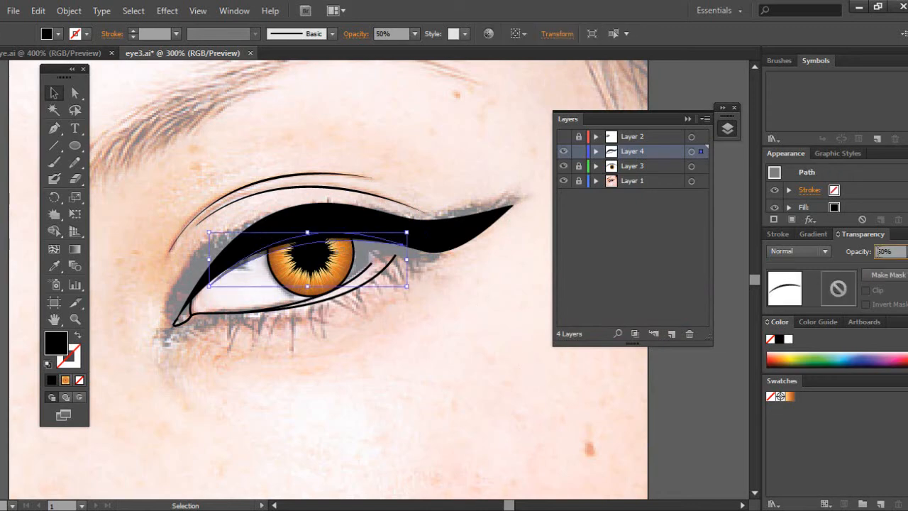
{"action": "left_click", "coordinate": [906, 251]}
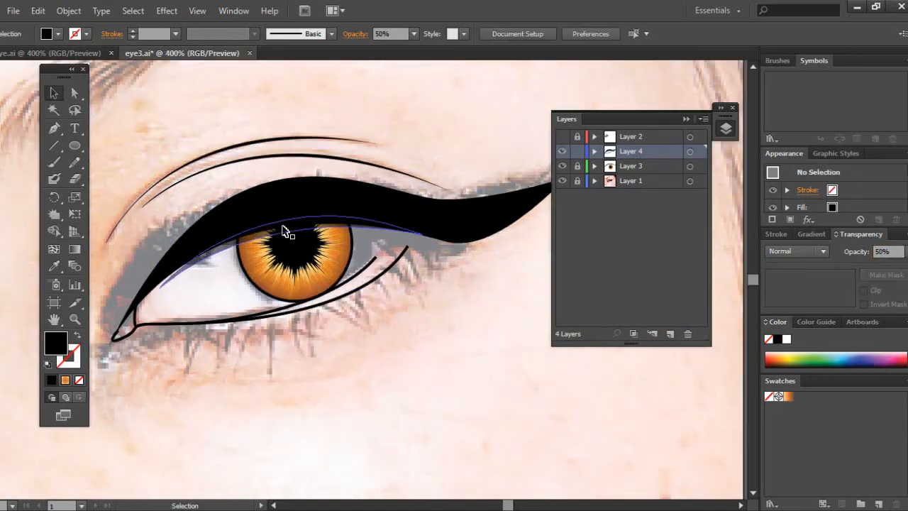
{"action": "left_click", "coordinate": [287, 232]}
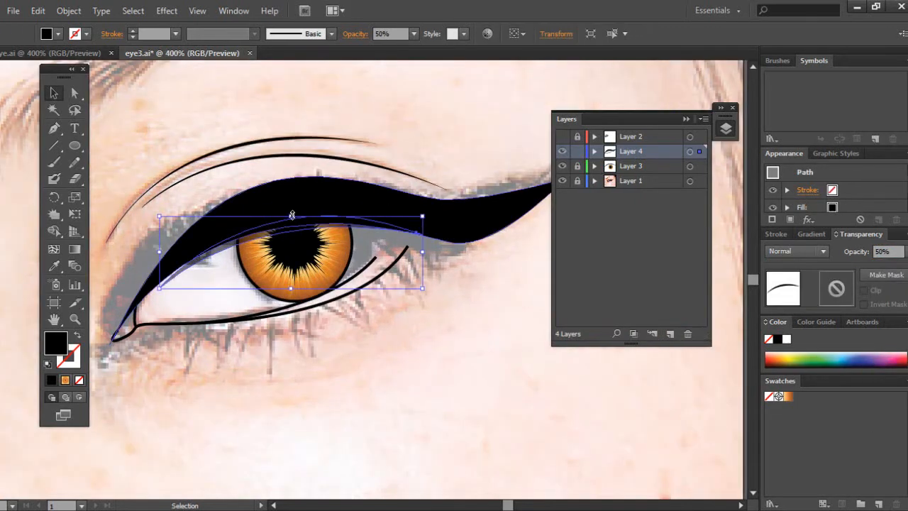
{"action": "mouse_move", "coordinate": [291, 215]}
{"action": "left_mouse_down"}
{"action": "mouse_move", "coordinate": [294, 203]}
{"action": "mouse_move", "coordinate": [291, 217]}
{"action": "left_mouse_up"}
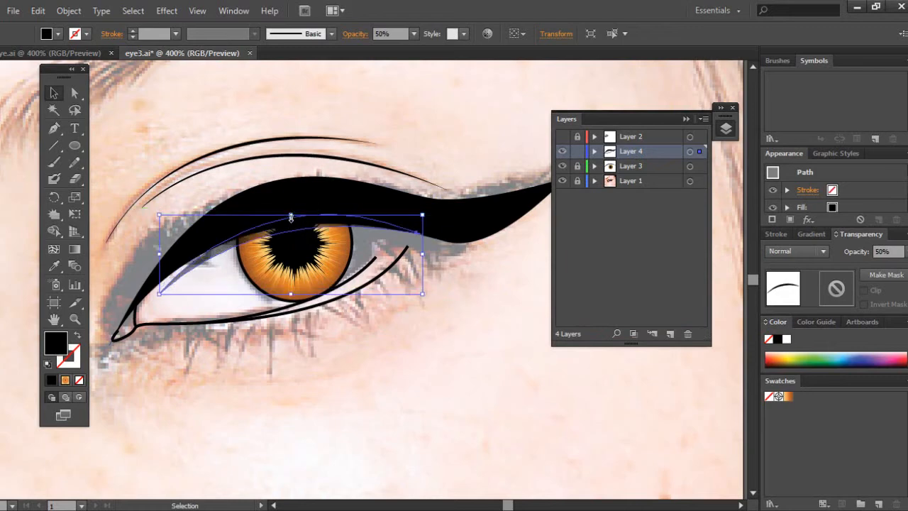
{"action": "left_click_drag", "start_coordinate": [155, 212], "coordinate": [158, 209]}
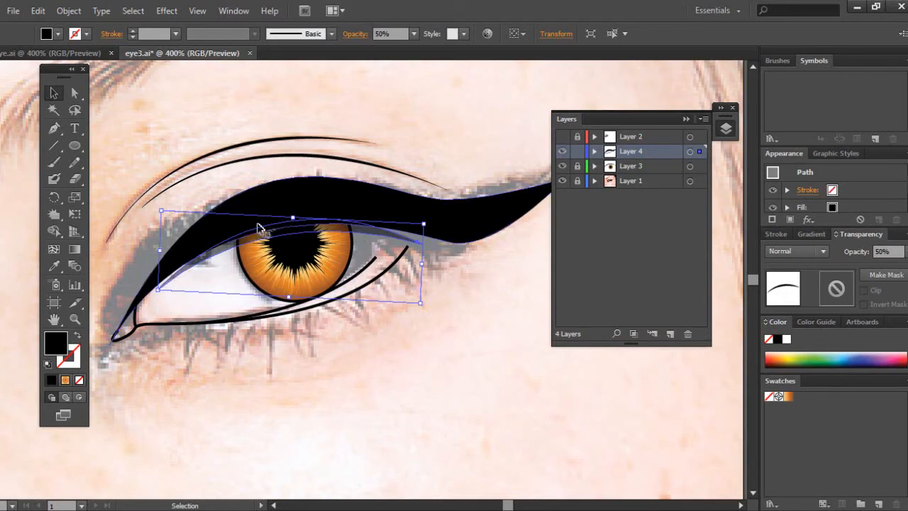
{"action": "left_click", "coordinate": [429, 91]}
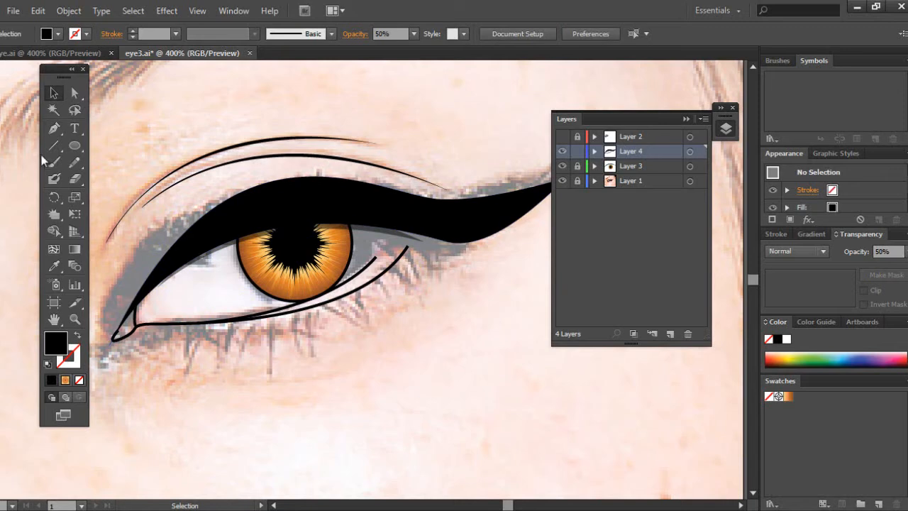
Draw a thin, tapered, curved black lash with the Pen tool, hanging from the lower lid line beneath the iris, and deselect it.
{"action": "left_click", "coordinate": [54, 128]}
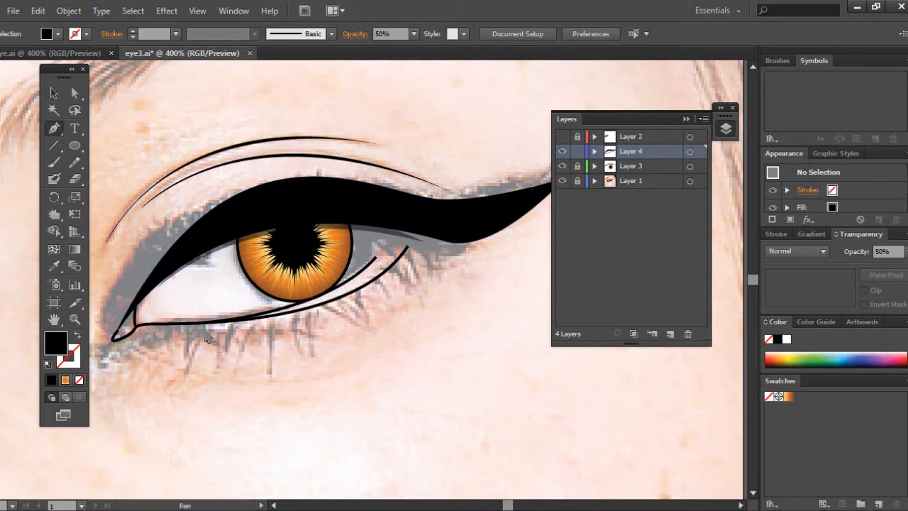
{"action": "key", "text": "ctrl+plus"}
{"action": "key", "text": "ctrl+plus"}
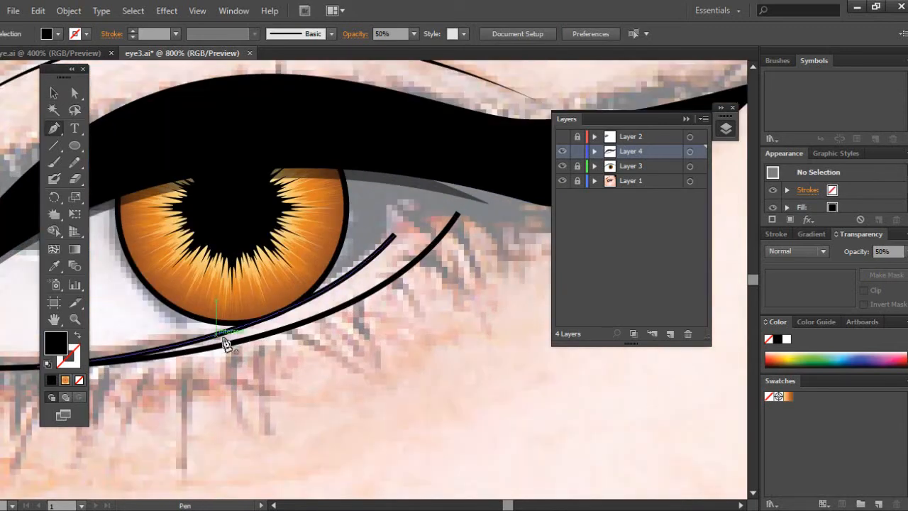
{"action": "left_click", "coordinate": [231, 344]}
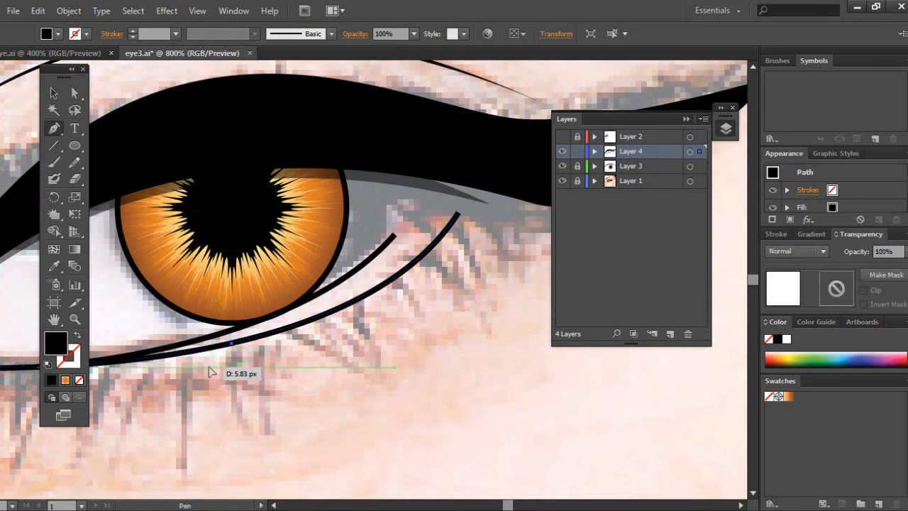
{"action": "left_click_drag", "start_coordinate": [210, 367], "coordinate": [220, 403]}
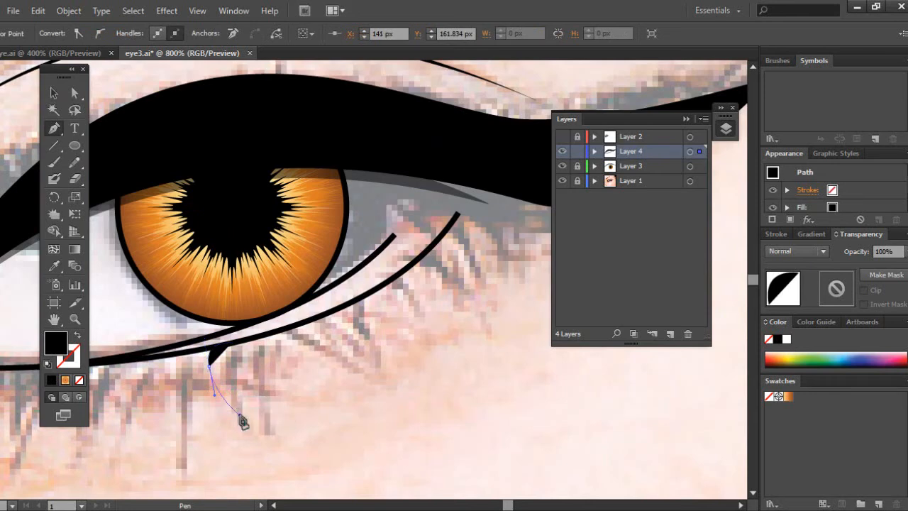
{"action": "left_click", "coordinate": [241, 418]}
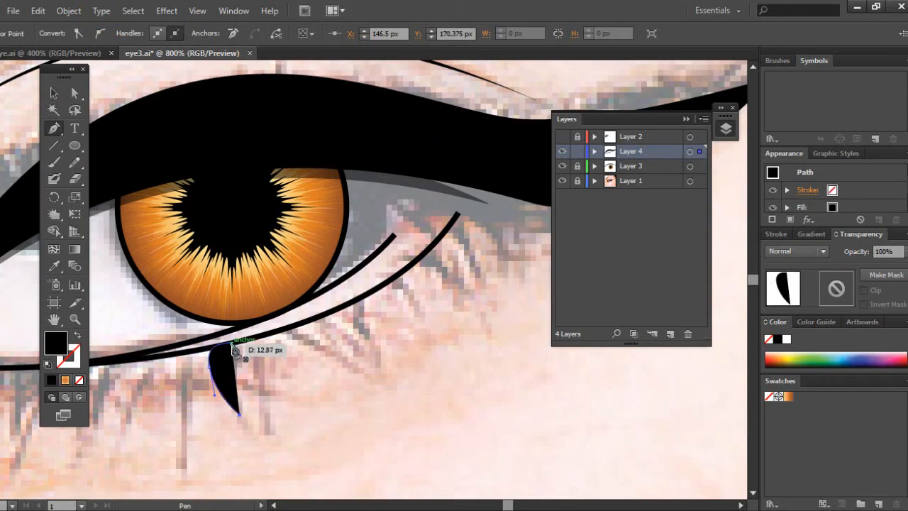
{"action": "left_click_drag", "start_coordinate": [234, 347], "coordinate": [275, 344]}
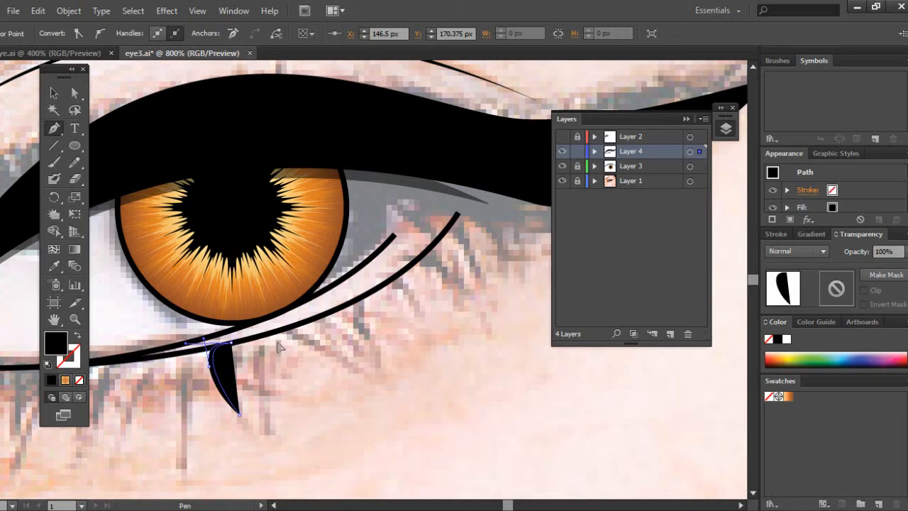
{"action": "left_click_drag", "start_coordinate": [277, 346], "coordinate": [281, 347]}
{"action": "left_click_drag", "start_coordinate": [282, 345], "coordinate": [294, 365]}
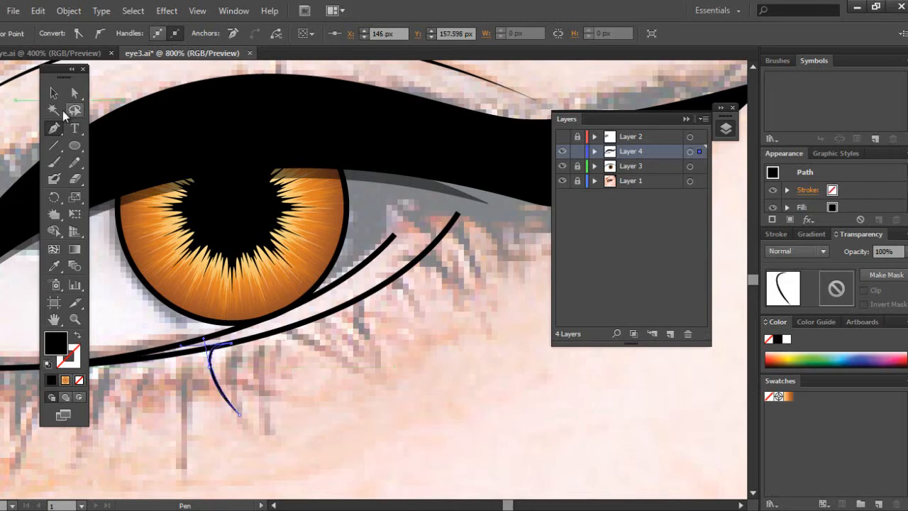
{"action": "left_click", "coordinate": [54, 92]}
{"action": "left_click", "coordinate": [282, 373]}
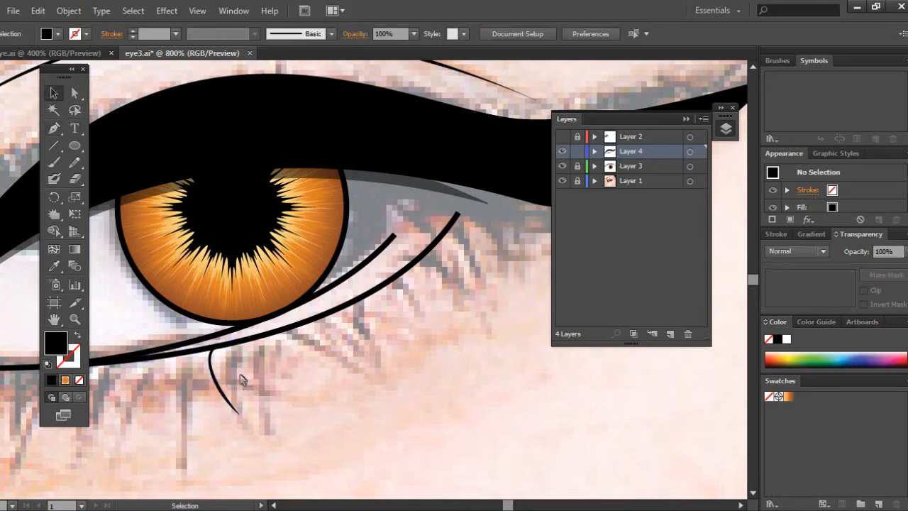
{"action": "key", "text": "ctrl+minus"}
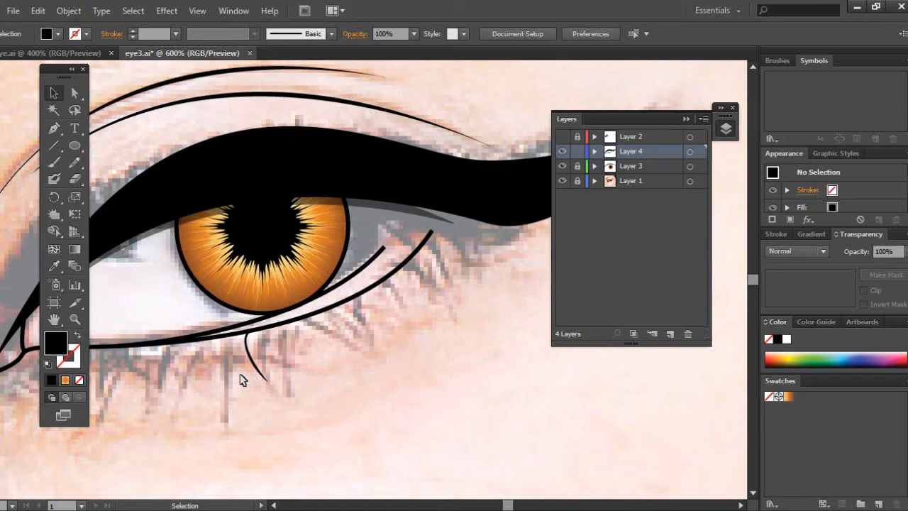
{"action": "key", "text": "ctrl+plus"}
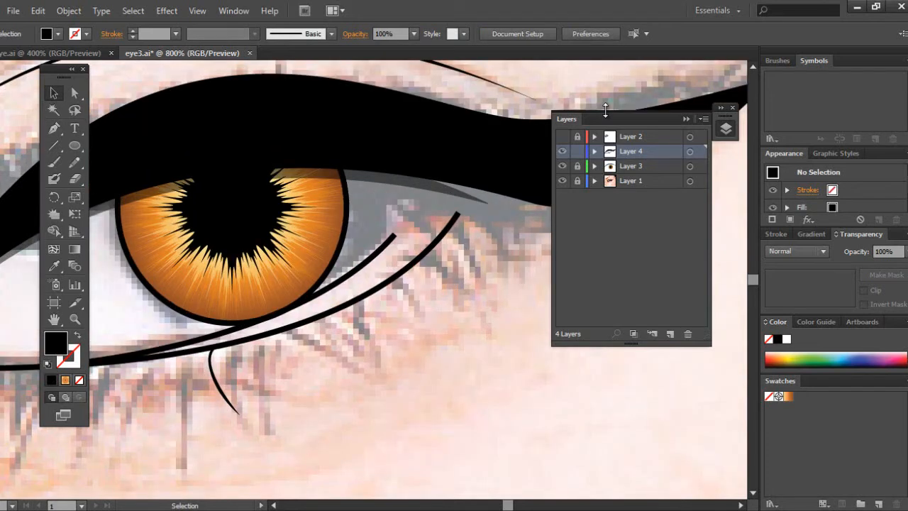
{"action": "left_click", "coordinate": [227, 403]}
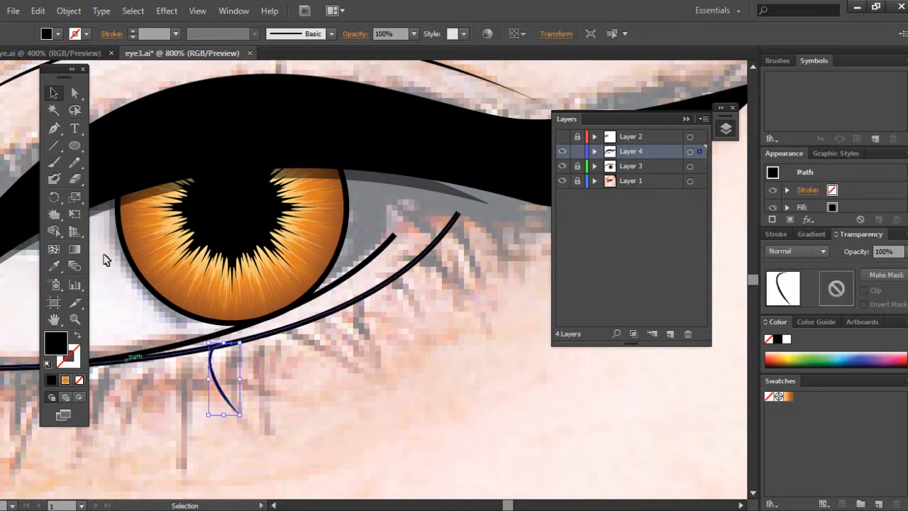
{"action": "left_click", "coordinate": [340, 400]}
Show and unlock Layer 2 with the prepared lash artwork and hide the reference photo in Layer 1.
{"action": "left_click", "coordinate": [594, 136]}
{"action": "mouse_move", "coordinate": [703, 158]}
{"action": "left_mouse_down"}
{"action": "mouse_move", "coordinate": [708, 309]}
{"action": "mouse_move", "coordinate": [703, 152]}
{"action": "left_mouse_up"}
{"action": "left_click", "coordinate": [594, 137]}
{"action": "left_click", "coordinate": [563, 180]}
{"action": "key", "text": "ctrl+minus"}
{"action": "key", "text": "ctrl+minus"}
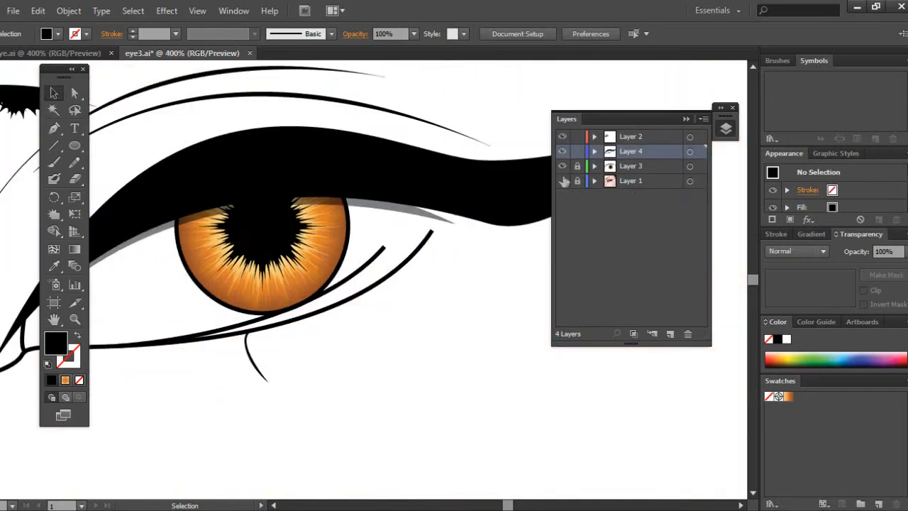
Place the set of prepared lower lashes along the lower lid line and nudge it slightly down.
{"action": "left_click", "coordinate": [202, 266]}
{"action": "left_click_drag", "start_coordinate": [200, 266], "coordinate": [347, 307]}
{"action": "key", "text": "ctrl+plus"}
{"action": "key", "text": "ctrl+plus"}
{"action": "key", "text": "ctrl+plus"}
{"action": "key", "text": "Down"}
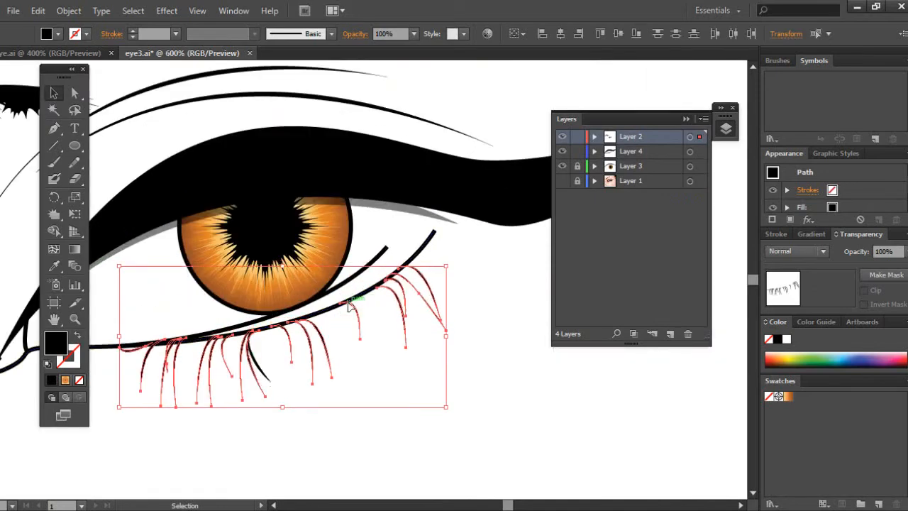
Shift the hand-drawn lash slightly right among the prepared lower lashes and move its path from Layer 4 into Layer 2.
{"action": "left_click", "coordinate": [366, 347]}
{"action": "left_click_drag", "start_coordinate": [260, 364], "coordinate": [265, 364]}
{"action": "left_click", "coordinate": [595, 151]}
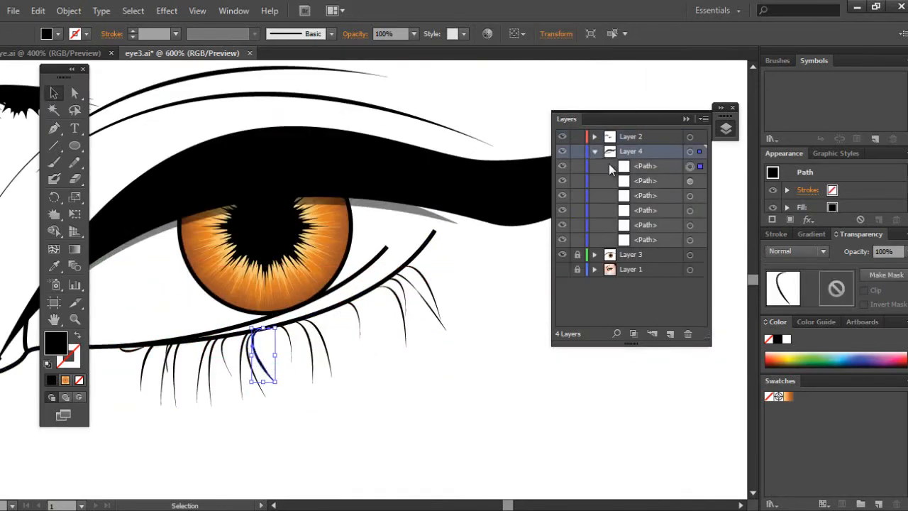
{"action": "left_click_drag", "start_coordinate": [629, 168], "coordinate": [649, 150]}
{"action": "left_click", "coordinate": [594, 136]}
{"action": "left_click_drag", "start_coordinate": [703, 186], "coordinate": [703, 317]}
{"action": "left_click_drag", "start_coordinate": [639, 215], "coordinate": [649, 190]}
{"action": "left_click", "coordinate": [595, 137]}
{"action": "left_click", "coordinate": [594, 151]}
{"action": "left_click", "coordinate": [369, 361]}
{"action": "left_click_drag", "start_coordinate": [260, 365], "coordinate": [264, 365]}
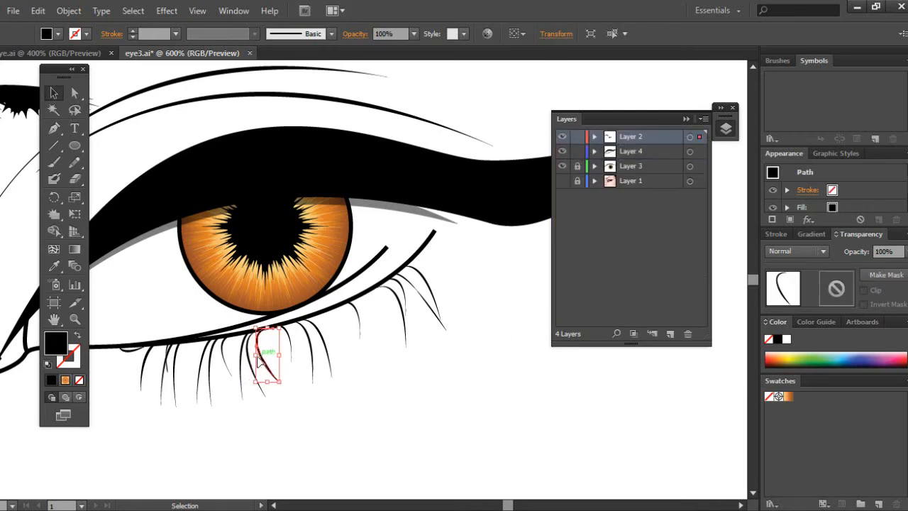
{"action": "left_click", "coordinate": [258, 384]}
{"action": "key", "text": "ctrl+minus"}
{"action": "key", "text": "ctrl+minus"}
{"action": "mouse_move", "coordinate": [187, 183]}
{"action": "left_mouse_down"}
{"action": "mouse_move", "coordinate": [430, 225]}
{"action": "mouse_move", "coordinate": [187, 183]}
{"action": "left_mouse_up"}
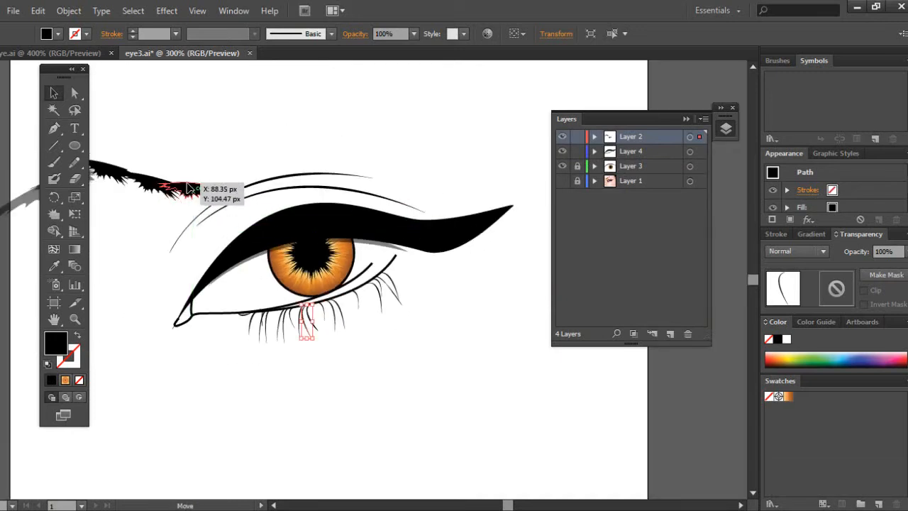
{"action": "left_click", "coordinate": [311, 419]}
{"action": "left_click", "coordinate": [273, 505]}
{"action": "left_click", "coordinate": [274, 505]}
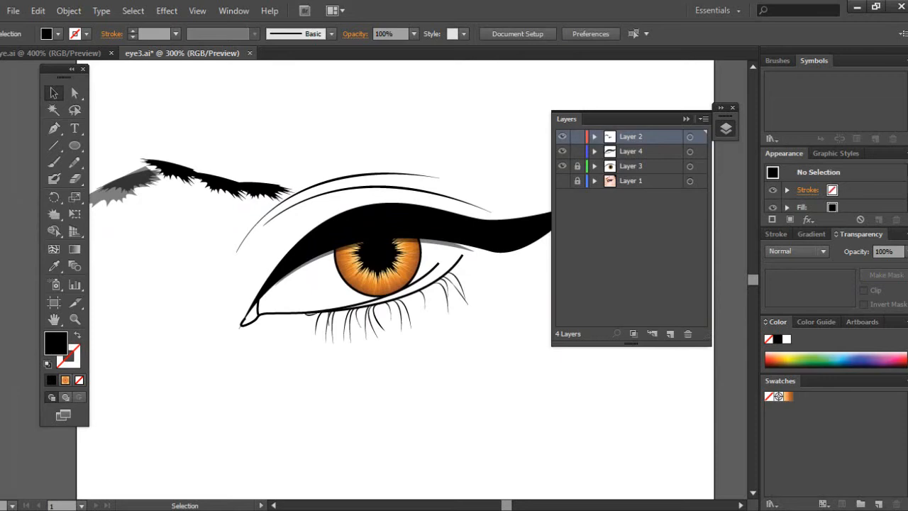
{"action": "left_click", "coordinate": [77, 147]}
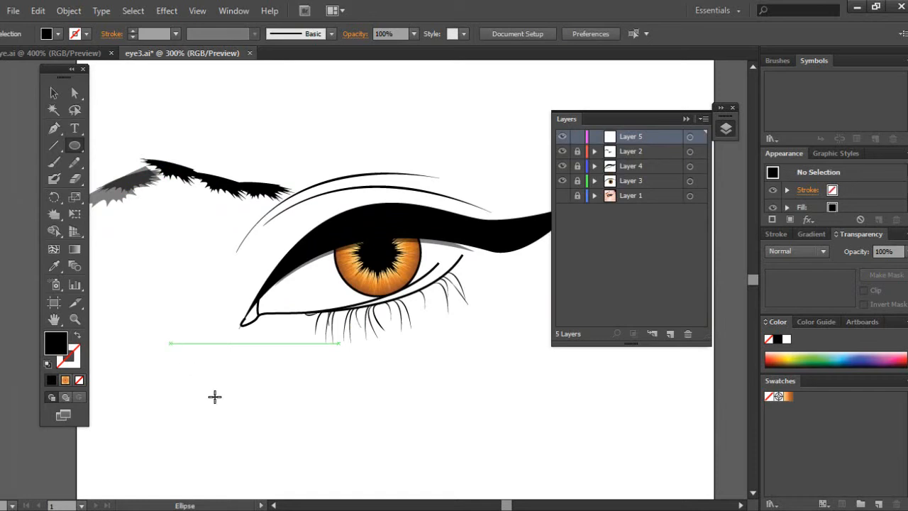
{"action": "left_click_drag", "start_coordinate": [170, 344], "coordinate": [249, 411]}
{"action": "key", "text": "ctrl+z"}
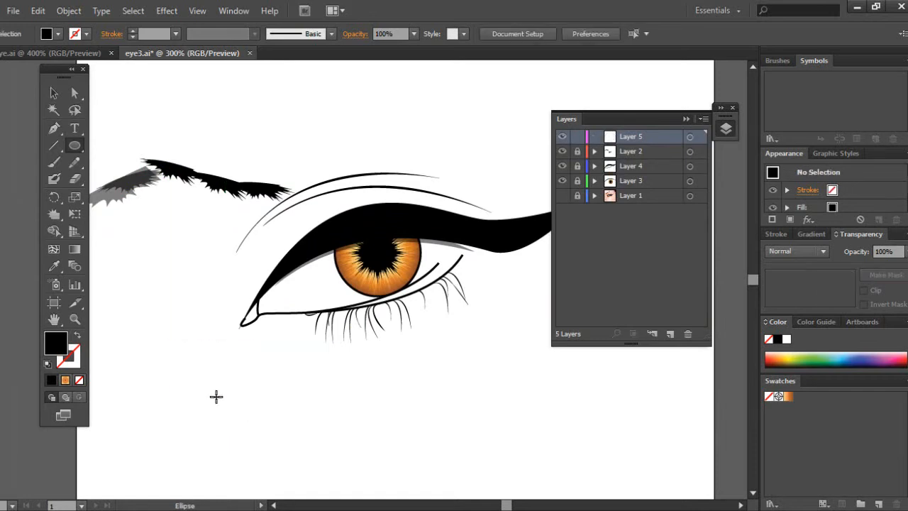
Draw a small black rectangle in Layer 5, below and left of the eye, and pull spikes into it with the Crystallize tool.
{"action": "left_click", "coordinate": [74, 145]}
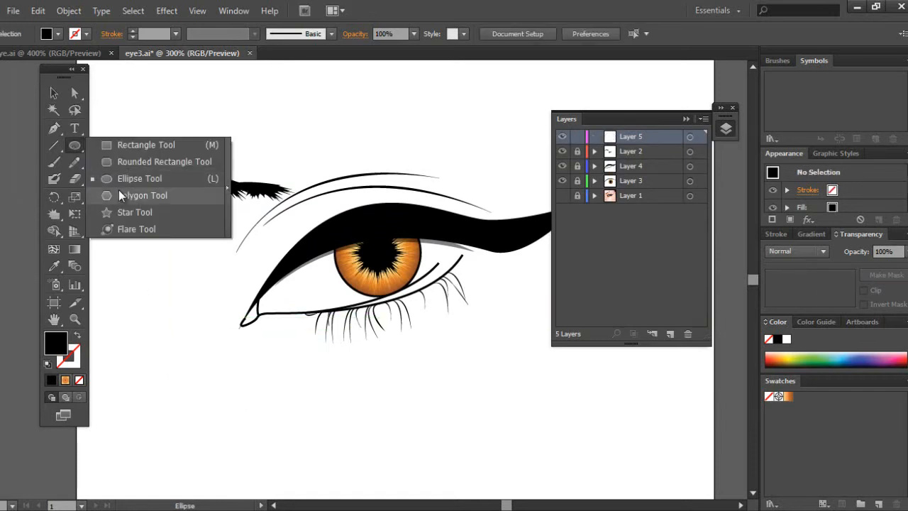
{"action": "left_click", "coordinate": [121, 145]}
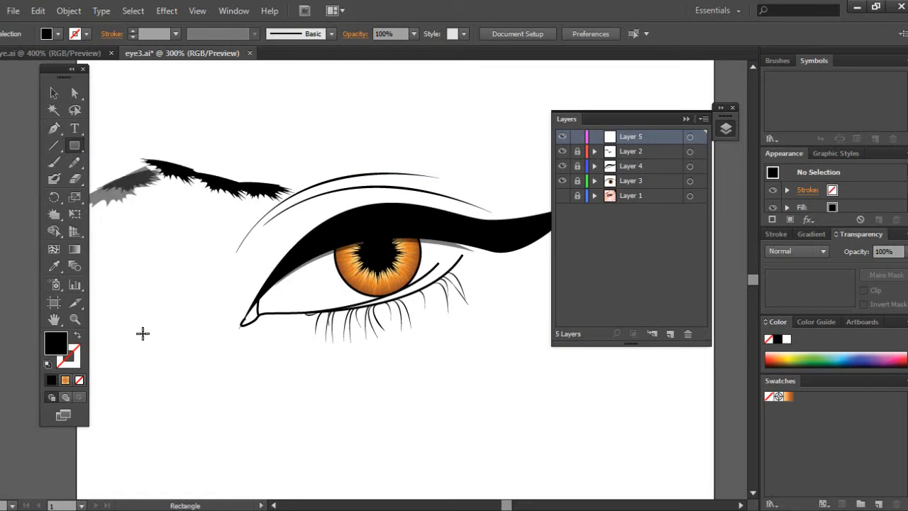
{"action": "left_click_drag", "start_coordinate": [141, 331], "coordinate": [216, 401]}
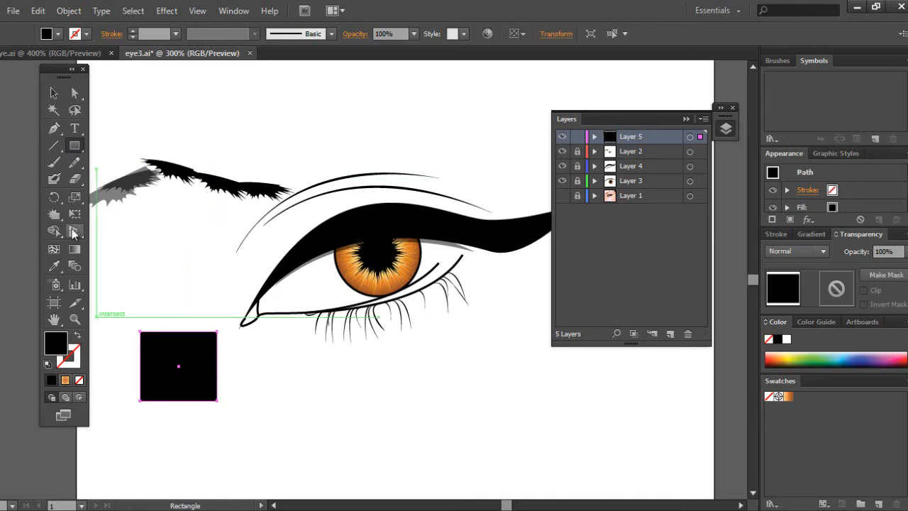
{"action": "left_click", "coordinate": [55, 215]}
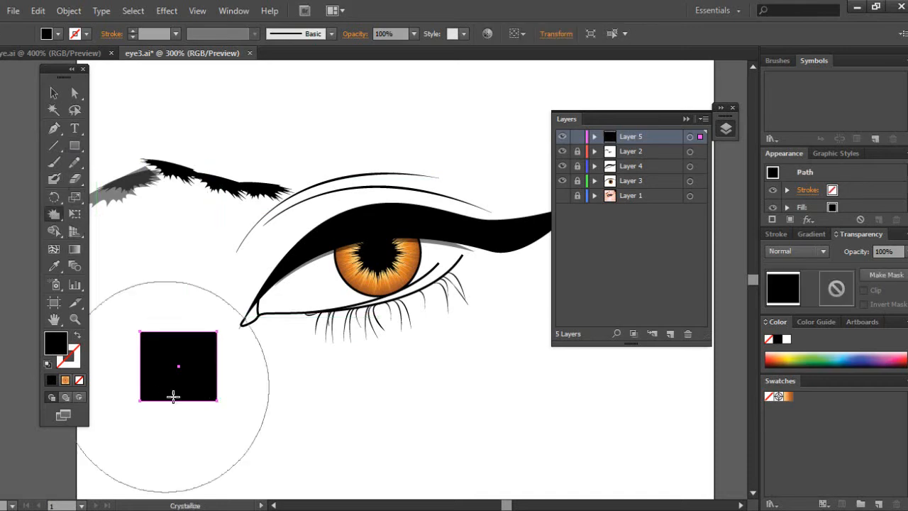
{"action": "left_click", "coordinate": [183, 399]}
{"action": "left_click_drag", "start_coordinate": [183, 398], "coordinate": [182, 343]}
Resize the spiky shape into a thin horizontal lash strip and turn it upside down beside the inner eye corner.
{"action": "left_click", "coordinate": [54, 93]}
{"action": "left_click", "coordinate": [183, 420]}
{"action": "left_click", "coordinate": [179, 393]}
{"action": "left_click_drag", "start_coordinate": [264, 325], "coordinate": [231, 326]}
{"action": "left_click_drag", "start_coordinate": [166, 309], "coordinate": [167, 323]}
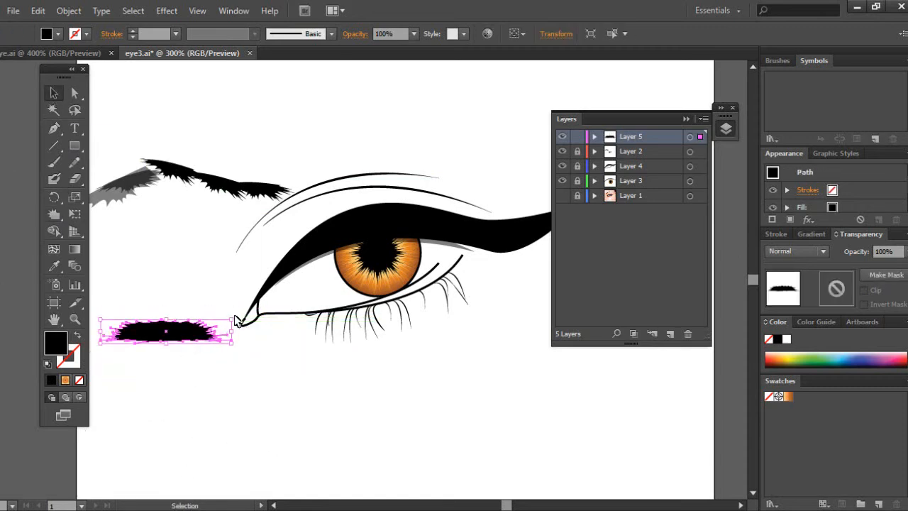
{"action": "left_click_drag", "start_coordinate": [234, 320], "coordinate": [141, 301]}
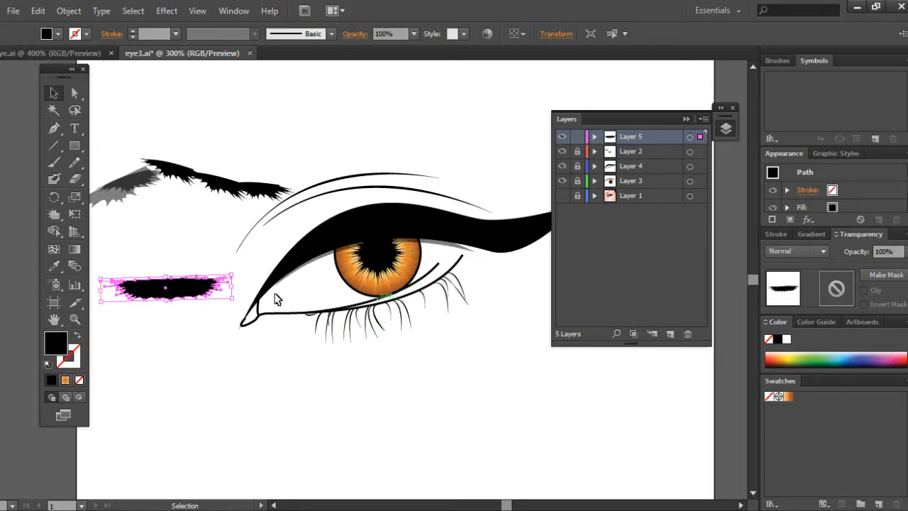
Delete the sample spiky lash strip and remove Layer 5.
{"action": "left_click_drag", "start_coordinate": [203, 183], "coordinate": [235, 111]}
{"action": "key", "text": "Delete"}
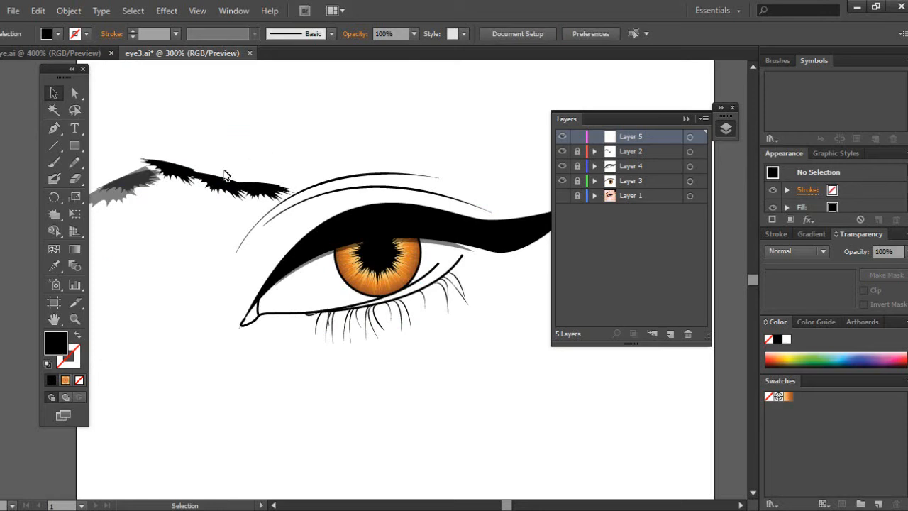
{"action": "left_click_drag", "start_coordinate": [190, 166], "coordinate": [260, 214]}
{"action": "left_click", "coordinate": [689, 136]}
{"action": "left_click", "coordinate": [688, 333]}
Place one black spiky lash cluster on the eyeliner's outer lower edge and move the remaining clusters below the eye.
{"action": "left_click_drag", "start_coordinate": [298, 193], "coordinate": [500, 256]}
{"action": "scroll", "coordinate": [210, 190], "scroll_direction": "right", "scroll_amount": 2}
{"action": "left_click_drag", "start_coordinate": [187, 215], "coordinate": [441, 397]}
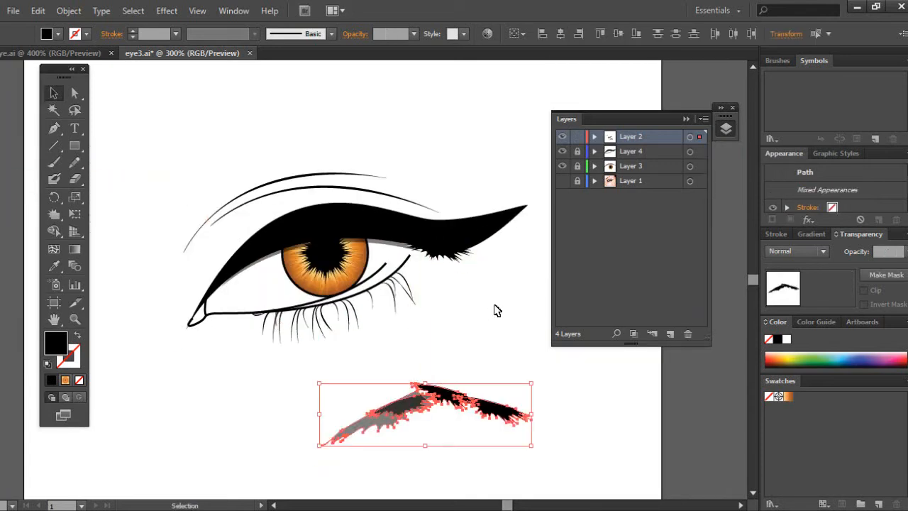
{"action": "left_click", "coordinate": [495, 306]}
Place two more black lash clusters along the upper eyeliner's lower edge toward the iris, rotating the inner one to follow it.
{"action": "left_click_drag", "start_coordinate": [498, 414], "coordinate": [396, 248]}
{"action": "left_click", "coordinate": [440, 312]}
{"action": "left_click_drag", "start_coordinate": [445, 400], "coordinate": [359, 243]}
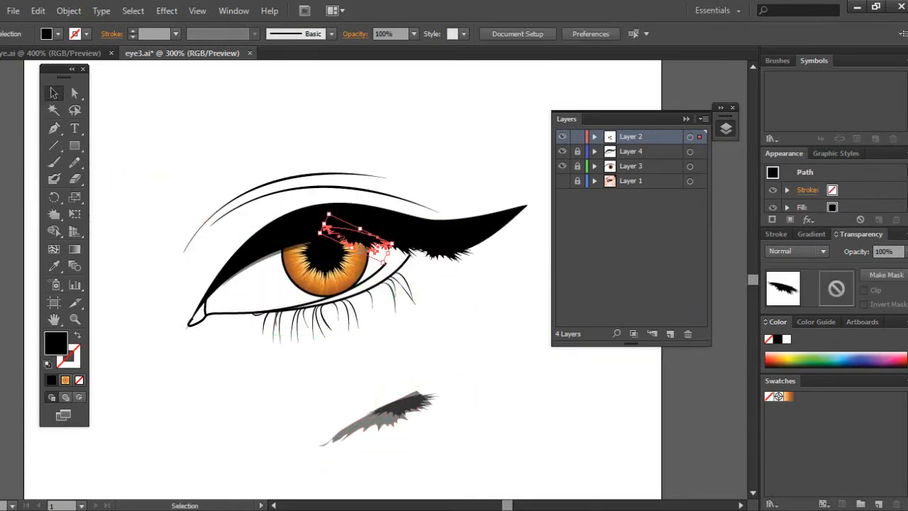
{"action": "left_click_drag", "start_coordinate": [323, 215], "coordinate": [360, 243]}
{"action": "left_click", "coordinate": [354, 266]}
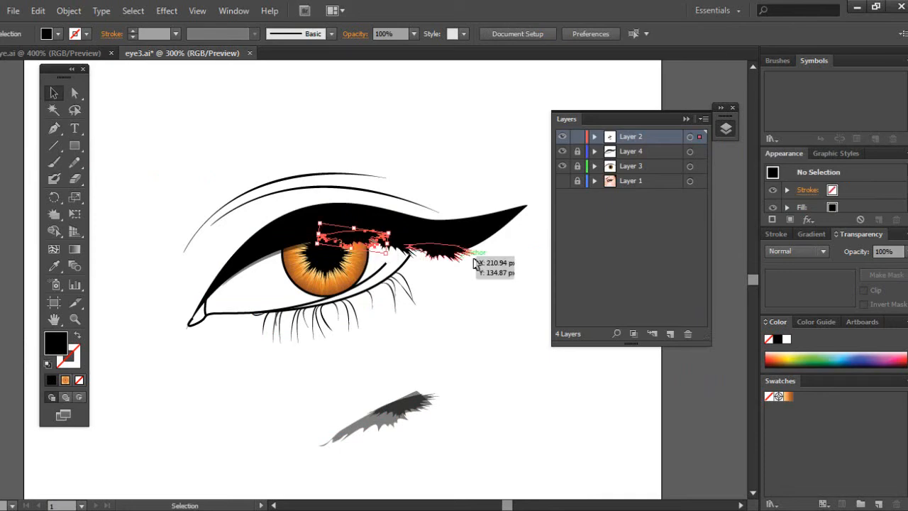
{"action": "left_click", "coordinate": [476, 294]}
Move the two semi-transparent lash clusters together onto the inner half of the upper eyeliner's lower edge and deselect them.
{"action": "left_click_drag", "start_coordinate": [422, 428], "coordinate": [383, 406]}
{"action": "left_click_drag", "start_coordinate": [377, 416], "coordinate": [272, 259]}
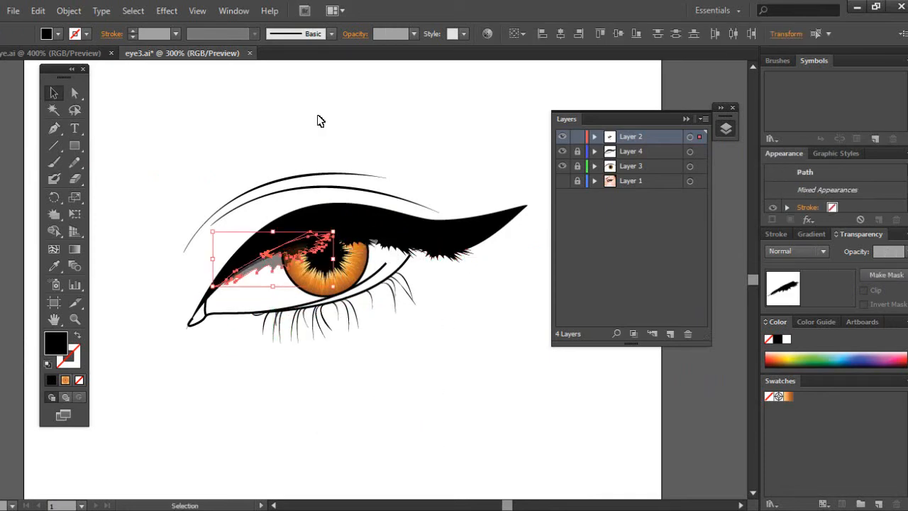
{"action": "left_click", "coordinate": [319, 120]}
{"action": "key", "text": "ctrl+plus"}
{"action": "key", "text": "ctrl+plus"}
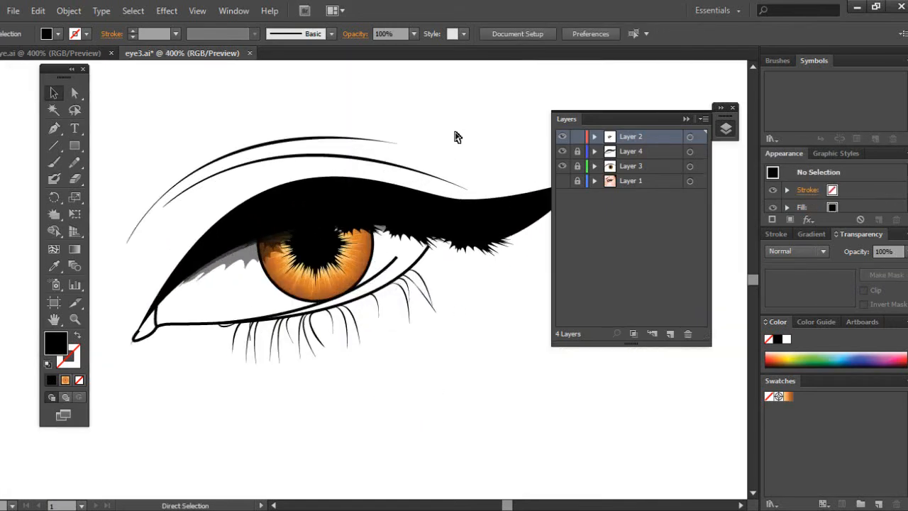
{"action": "key", "text": "ctrl+minus"}
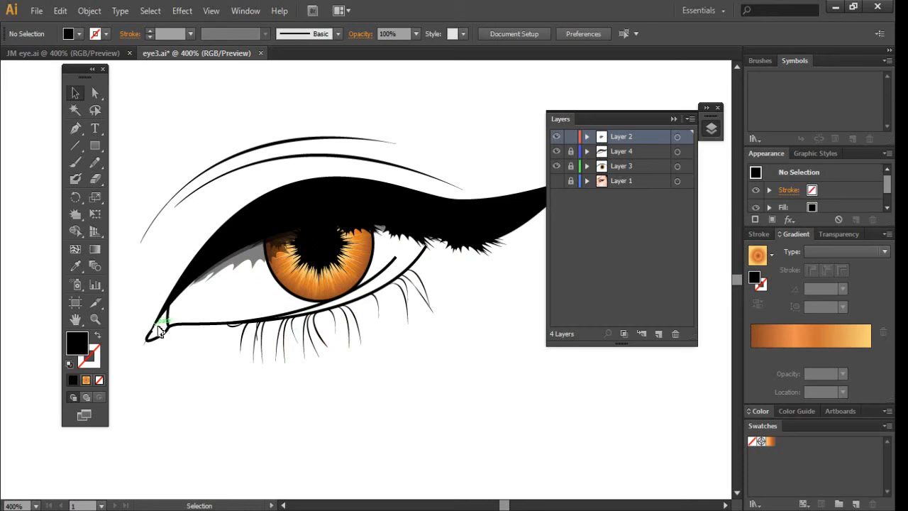
Switch to the Pen tool, make Layer 3 the active layer, and unlock Layers 3 and 4.
{"action": "left_click", "coordinate": [75, 128]}
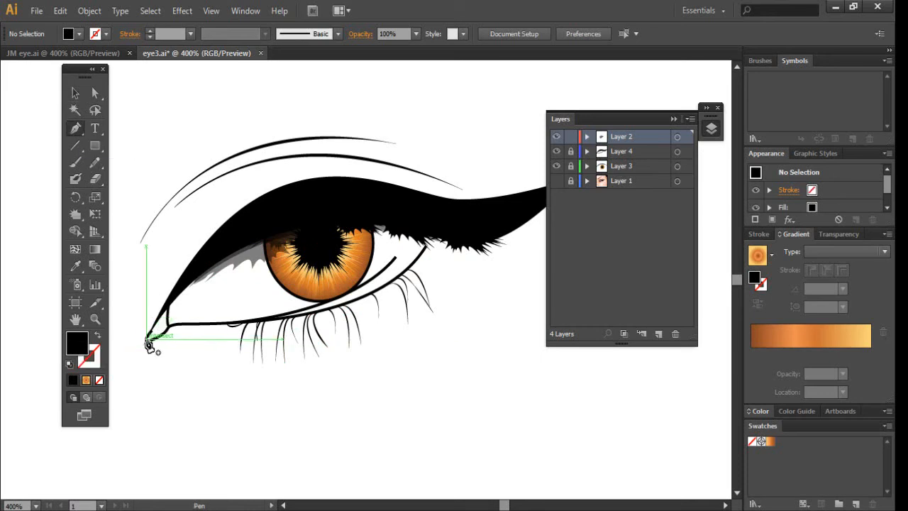
{"action": "left_click", "coordinate": [628, 151]}
{"action": "left_click", "coordinate": [625, 166]}
{"action": "left_click", "coordinate": [570, 166]}
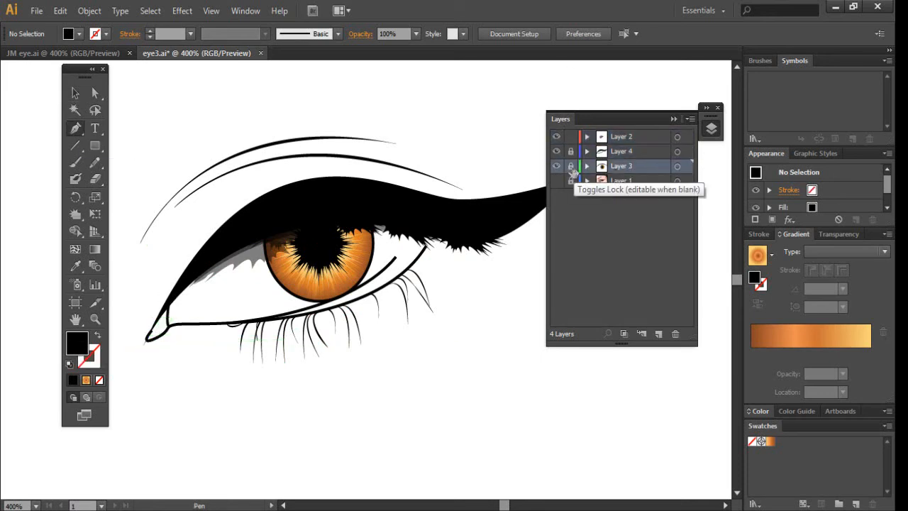
{"action": "left_click", "coordinate": [570, 151]}
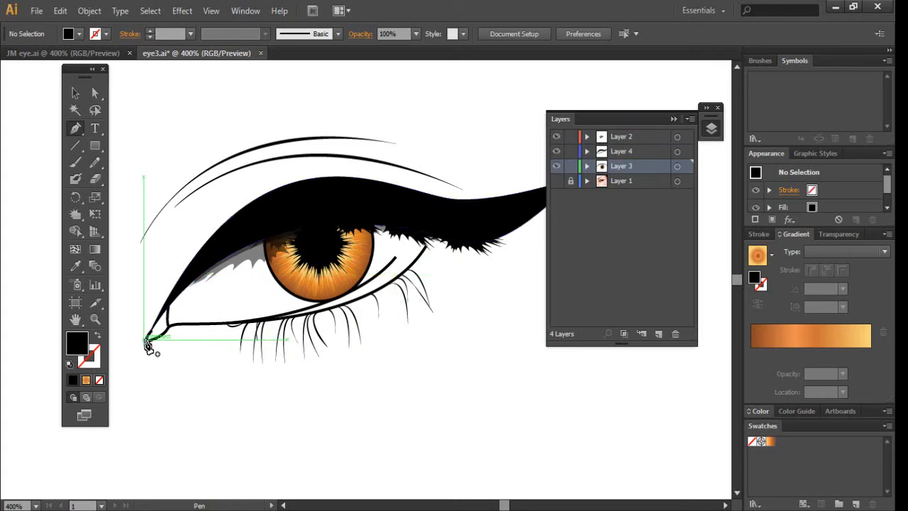
Draw a closed near-white shape without a stroke over the eyeball, from the inner corner under the upper eyeliner and along the lower lid.
{"action": "double_click", "coordinate": [78, 348]}
{"action": "left_click", "coordinate": [324, 171]}
{"action": "left_click", "coordinate": [625, 173]}
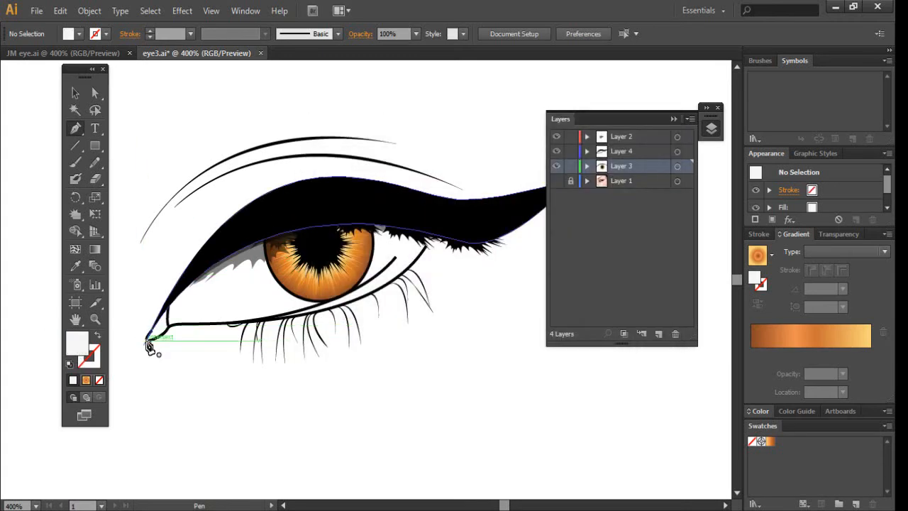
{"action": "left_click_drag", "start_coordinate": [299, 204], "coordinate": [405, 188]}
{"action": "left_click_drag", "start_coordinate": [435, 228], "coordinate": [429, 245]}
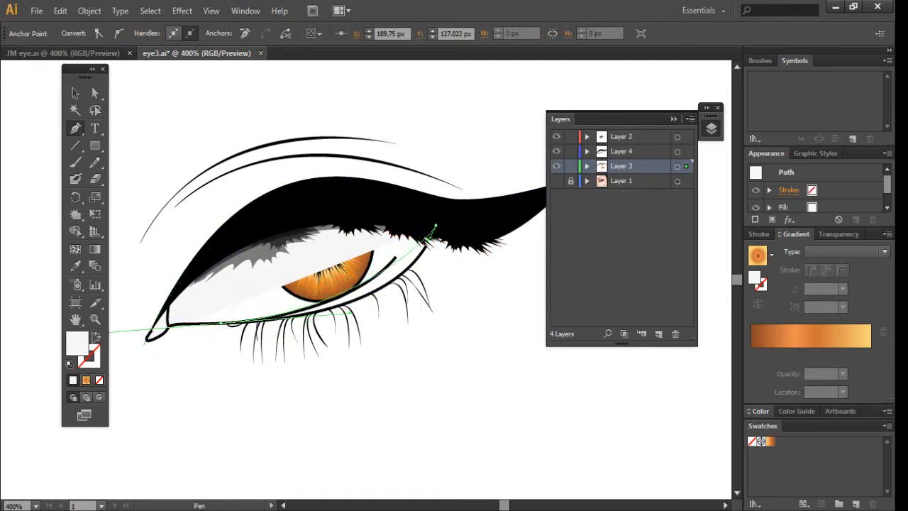
{"action": "left_click_drag", "start_coordinate": [221, 324], "coordinate": [93, 336]}
{"action": "key", "text": "ctrl+minus"}
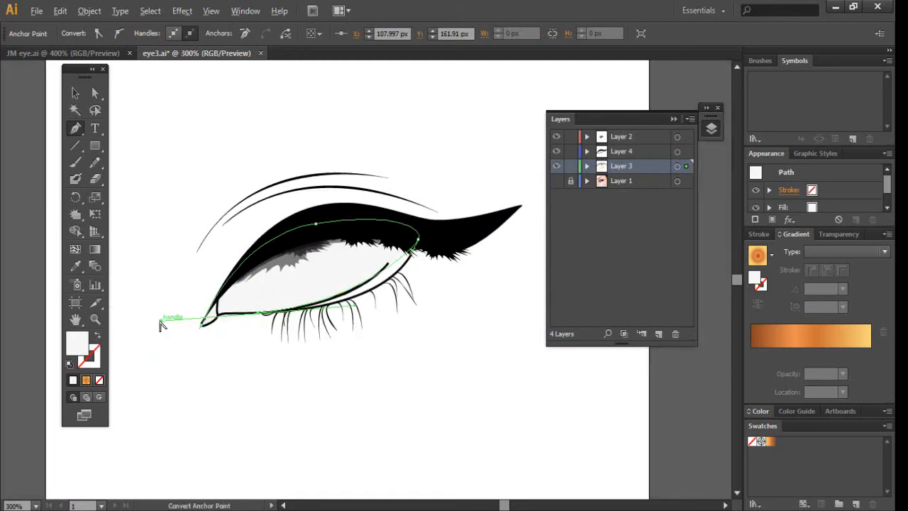
{"action": "left_click_drag", "start_coordinate": [161, 321], "coordinate": [227, 314]}
{"action": "key", "text": "ctrl+plus"}
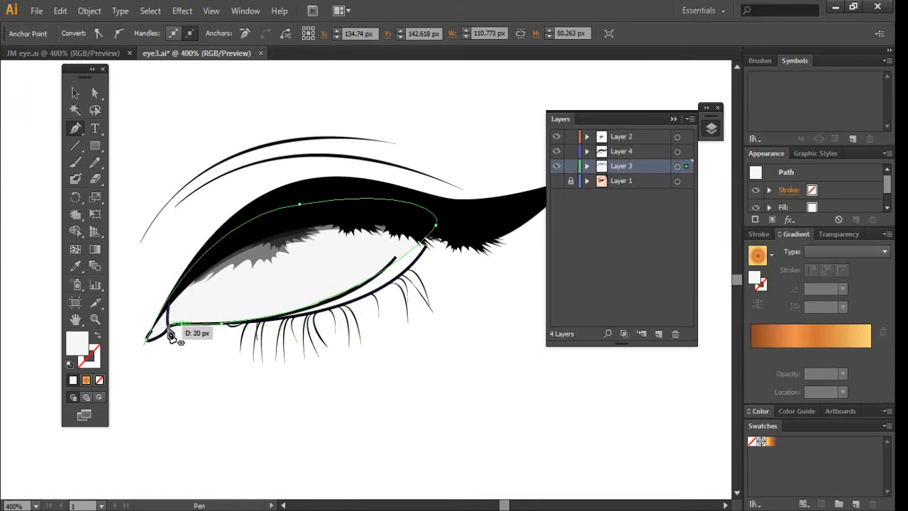
{"action": "left_click_drag", "start_coordinate": [169, 329], "coordinate": [163, 334]}
{"action": "left_click", "coordinate": [145, 345]}
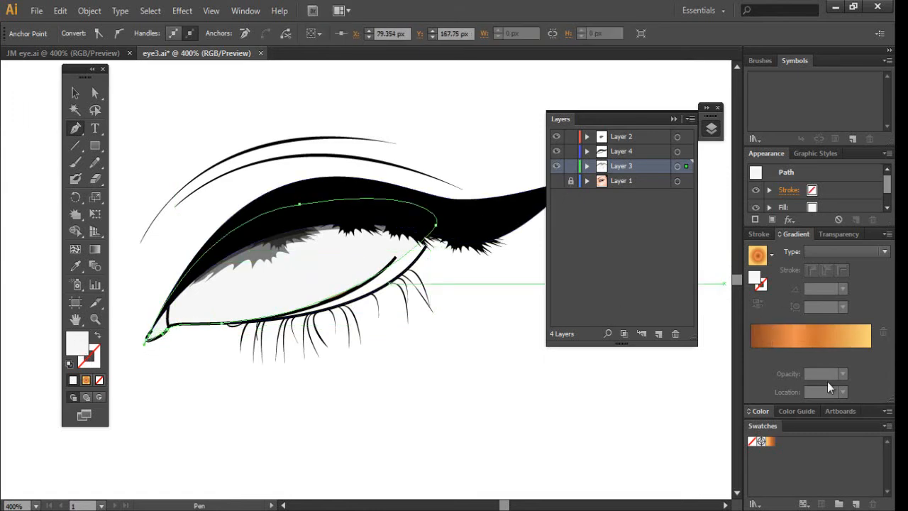
Apply the radial gradient to the eyeball shape and delete its brown, dark orange and yellow stops, keeping white and light orange.
{"action": "left_click", "coordinate": [757, 353]}
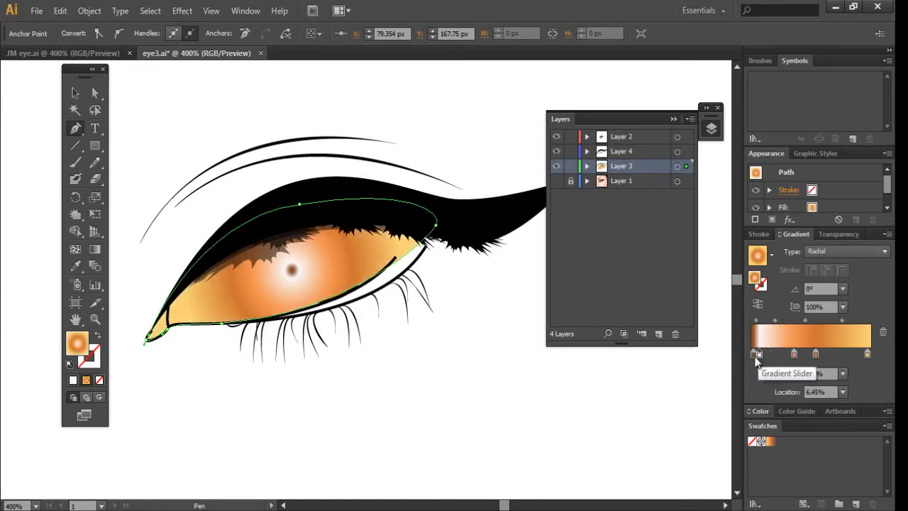
{"action": "left_click", "coordinate": [884, 333]}
{"action": "key", "text": "z"}
{"action": "key", "text": "ctrl+z"}
{"action": "left_click", "coordinate": [753, 353]}
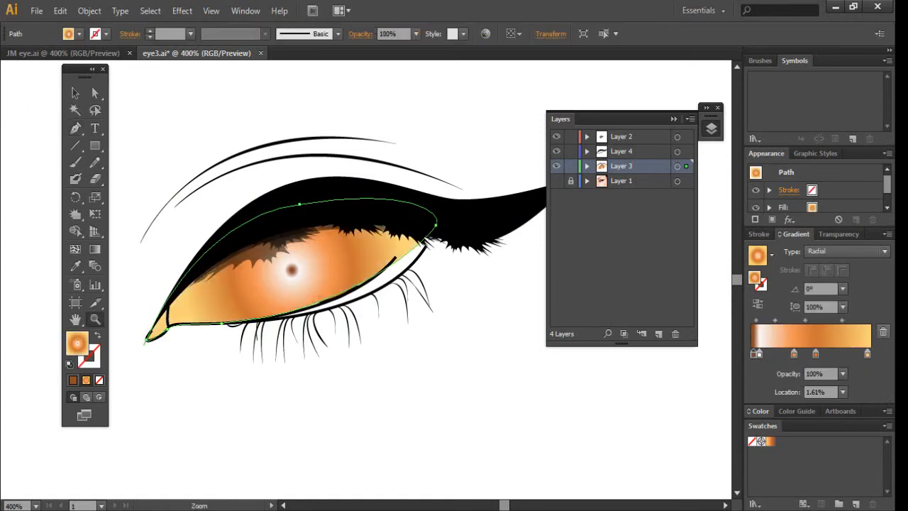
{"action": "left_click", "coordinate": [884, 332]}
{"action": "left_click", "coordinate": [868, 354]}
{"action": "left_click", "coordinate": [883, 335]}
{"action": "left_click", "coordinate": [885, 334]}
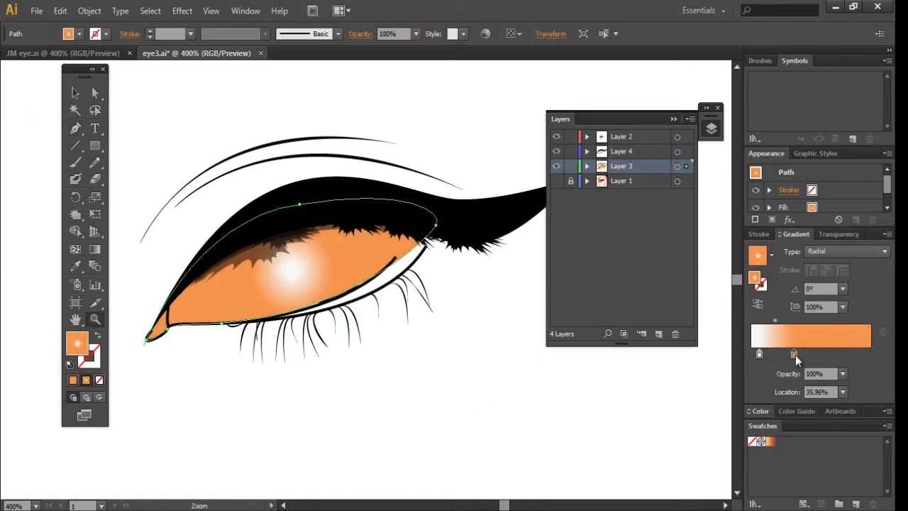
Recolor the two gradient stops to pale pink and light grey, with pink at the start and grey at the end.
{"action": "double_click", "coordinate": [795, 354]}
{"action": "left_click_drag", "start_coordinate": [813, 248], "coordinate": [780, 246]}
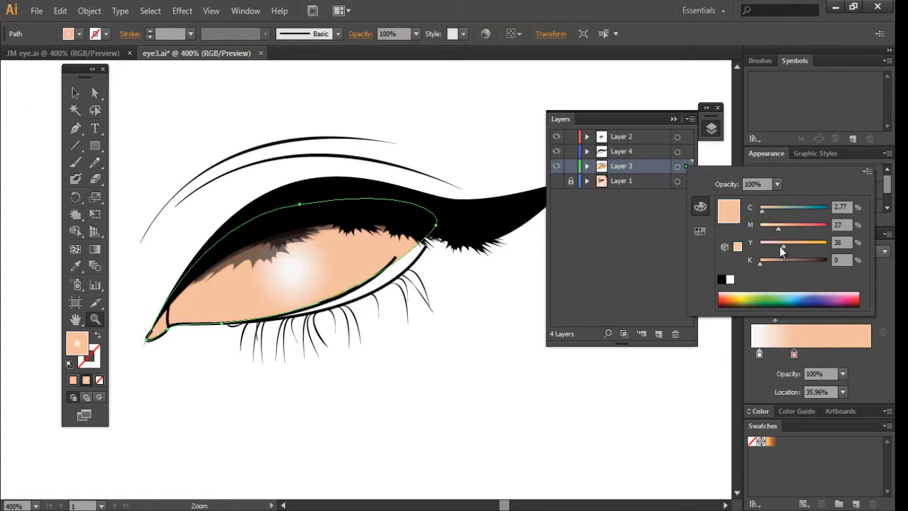
{"action": "left_click", "coordinate": [819, 362]}
{"action": "left_click_drag", "start_coordinate": [795, 354], "coordinate": [877, 357]}
{"action": "left_click_drag", "start_coordinate": [769, 355], "coordinate": [754, 355]}
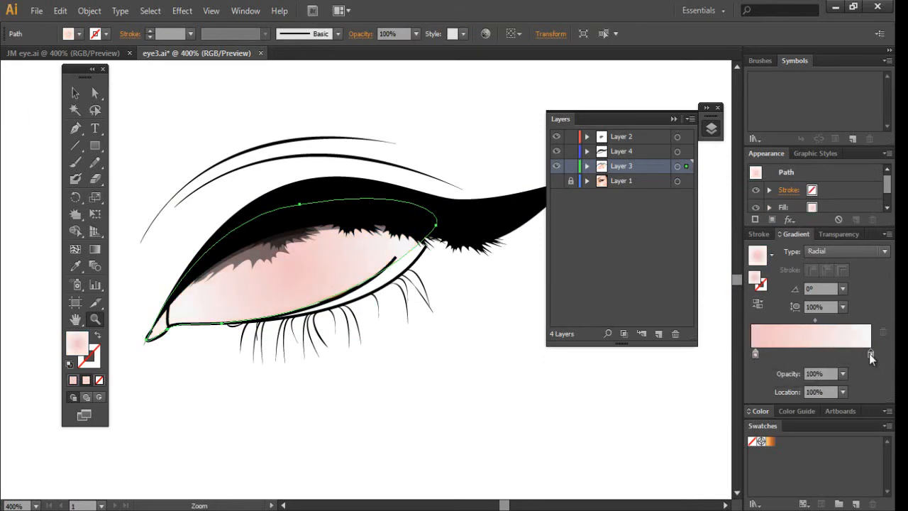
{"action": "double_click", "coordinate": [755, 354]}
{"action": "left_click", "coordinate": [757, 355]}
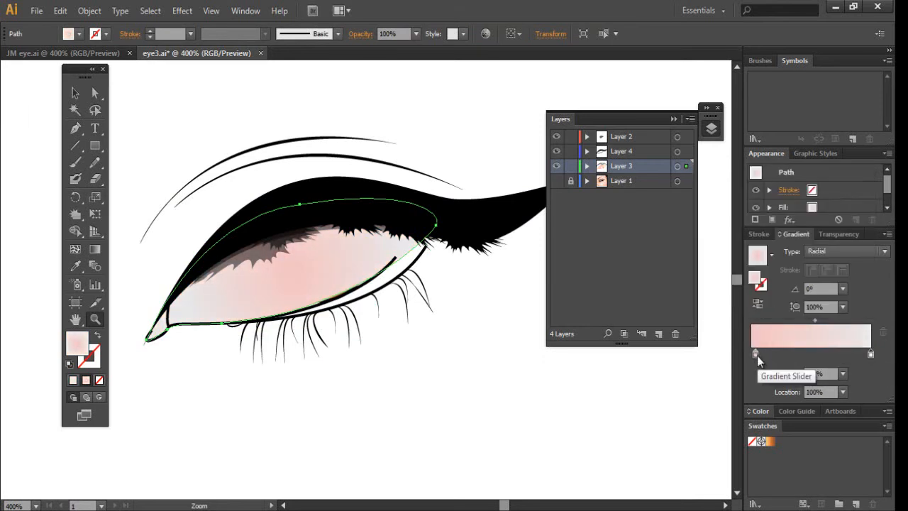
{"action": "left_click", "coordinate": [755, 355]}
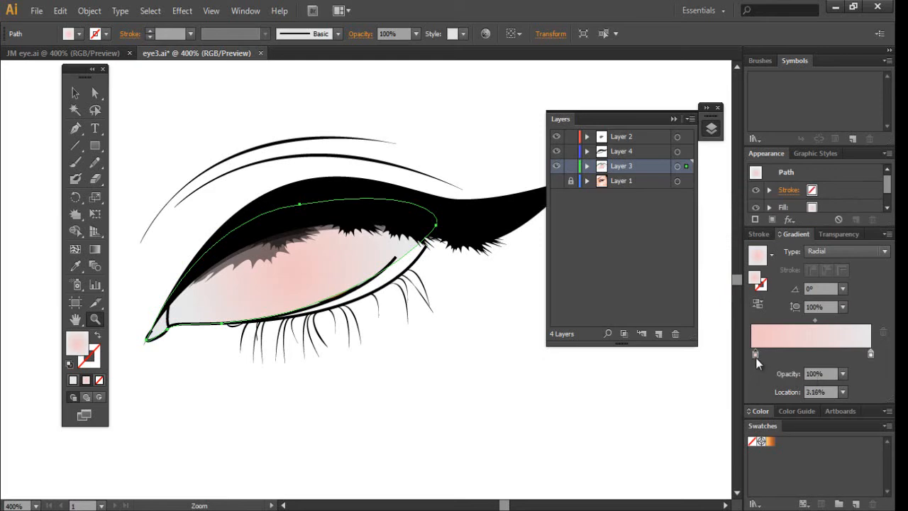
Change the eyeball gradient's type to Linear and move its midpoint toward the pink end.
{"action": "left_click", "coordinate": [838, 253]}
{"action": "left_click", "coordinate": [833, 271]}
{"action": "left_click_drag", "start_coordinate": [815, 320], "coordinate": [770, 321]}
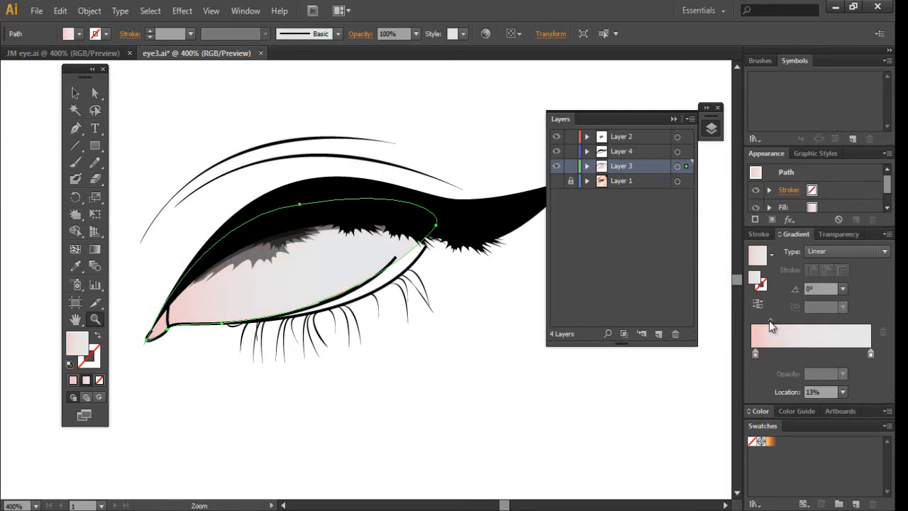
{"action": "left_click", "coordinate": [869, 355]}
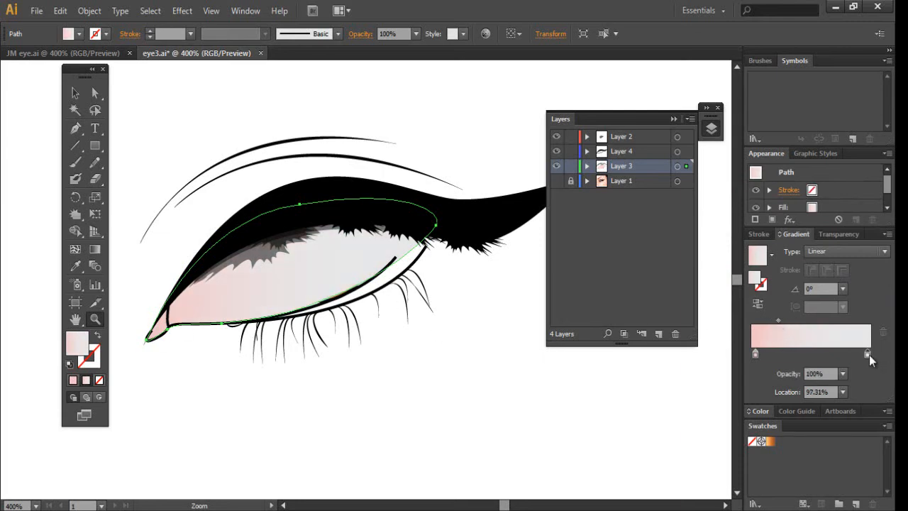
Move the eyeball shape to the bottom of Layer 3, beneath the iris, then deselect it and collapse the layer.
{"action": "left_click", "coordinate": [587, 166]}
{"action": "left_click_drag", "start_coordinate": [634, 181], "coordinate": [630, 275]}
{"action": "key", "text": "v"}
{"action": "left_click", "coordinate": [141, 106]}
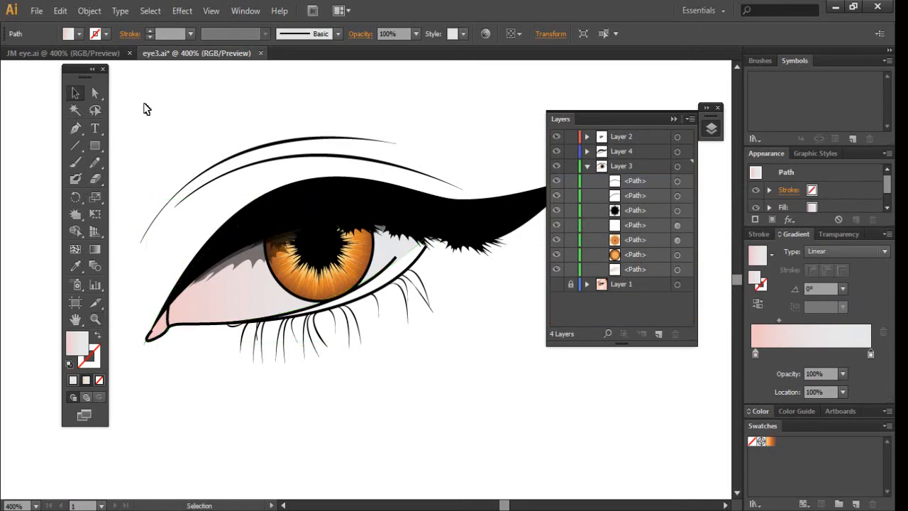
{"action": "left_click", "coordinate": [587, 168]}
Extend the outer ends of both lower lid lines with the Pen tool so they reach into the upper eyeliner.
{"action": "key", "text": "p"}
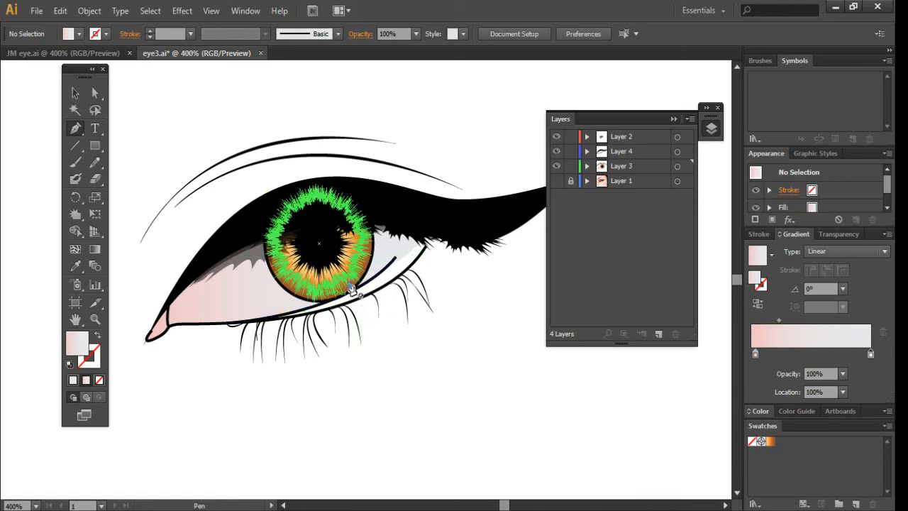
{"action": "left_click", "coordinate": [396, 256]}
{"action": "left_click", "coordinate": [425, 223]}
{"action": "left_click_drag", "start_coordinate": [434, 235], "coordinate": [430, 209]}
{"action": "left_click", "coordinate": [425, 249]}
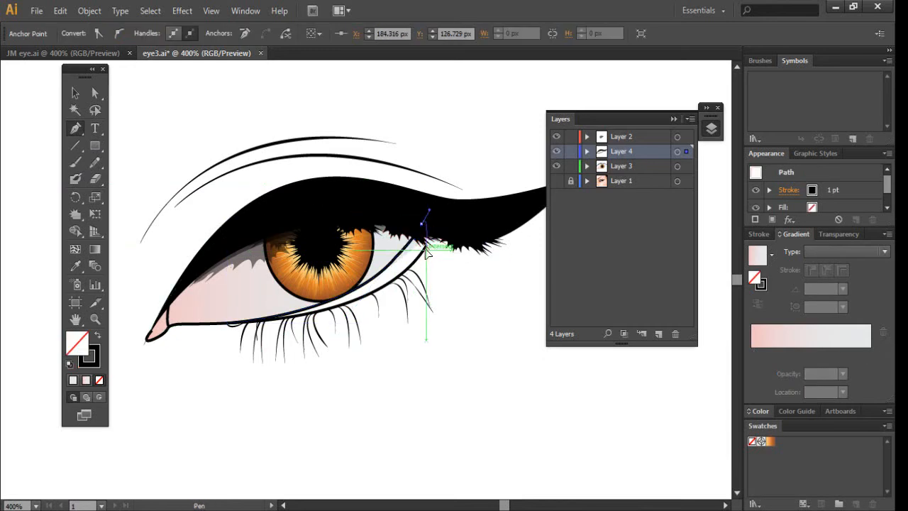
{"action": "left_click", "coordinate": [444, 301]}
{"action": "key", "text": "ctrl+z"}
{"action": "key", "text": "ctrl+z"}
{"action": "key", "text": "ctrl+plus"}
{"action": "key", "text": "ctrl+plus"}
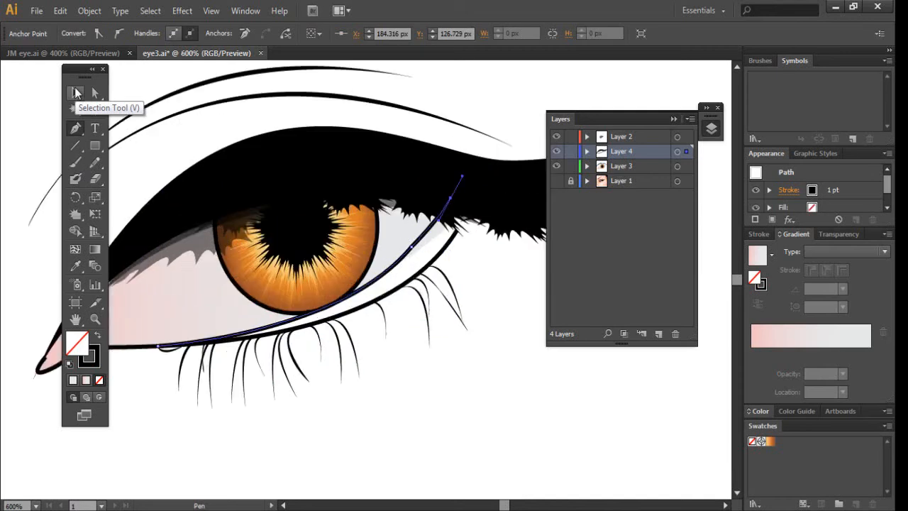
{"action": "left_click_drag", "start_coordinate": [488, 215], "coordinate": [457, 254]}
Try to fill the selected lower lid line with pale pink efd0d9.
{"action": "left_click", "coordinate": [76, 92]}
{"action": "double_click", "coordinate": [76, 343]}
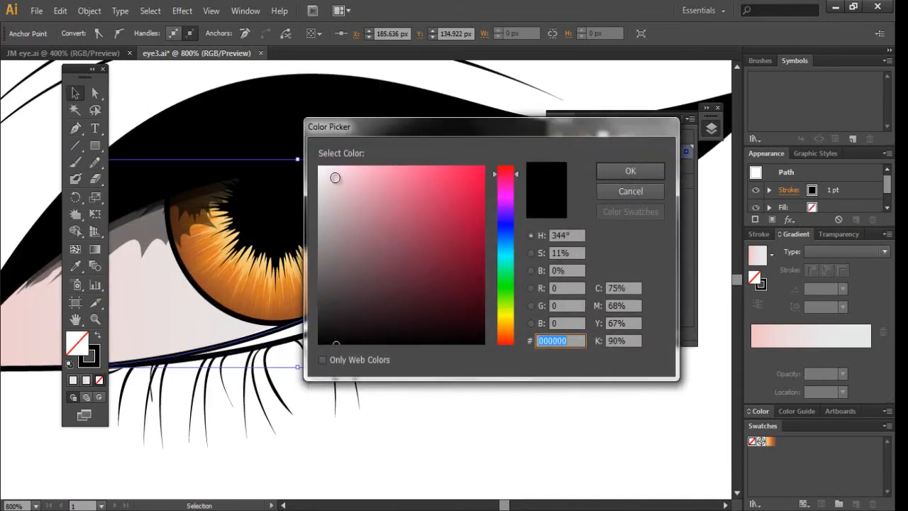
{"action": "left_click", "coordinate": [337, 177]}
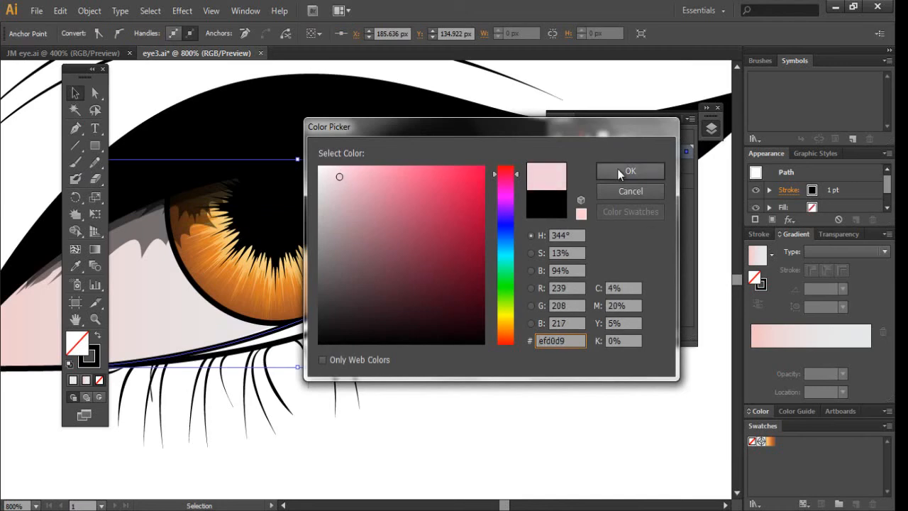
{"action": "left_click", "coordinate": [619, 171]}
{"action": "key", "text": "ctrl+z"}
Set a pale pink fill and draw a closed band between the two lower lid lines, from the outer corner to below the iris.
{"action": "left_click", "coordinate": [148, 115]}
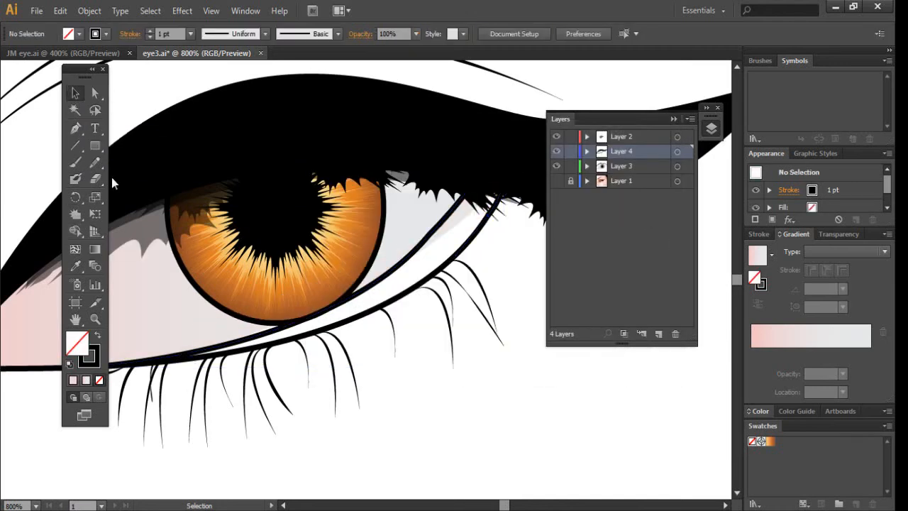
{"action": "double_click", "coordinate": [76, 347]}
{"action": "left_click", "coordinate": [350, 174]}
{"action": "left_click", "coordinate": [630, 171]}
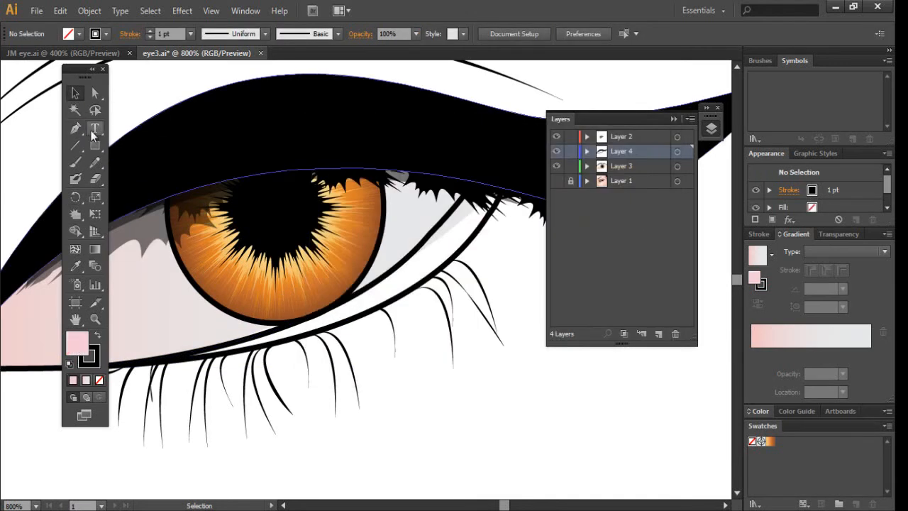
{"action": "left_click", "coordinate": [76, 127]}
{"action": "left_click", "coordinate": [179, 353]}
{"action": "left_click_drag", "start_coordinate": [473, 193], "coordinate": [468, 282]}
{"action": "key", "text": "ctrl+minus"}
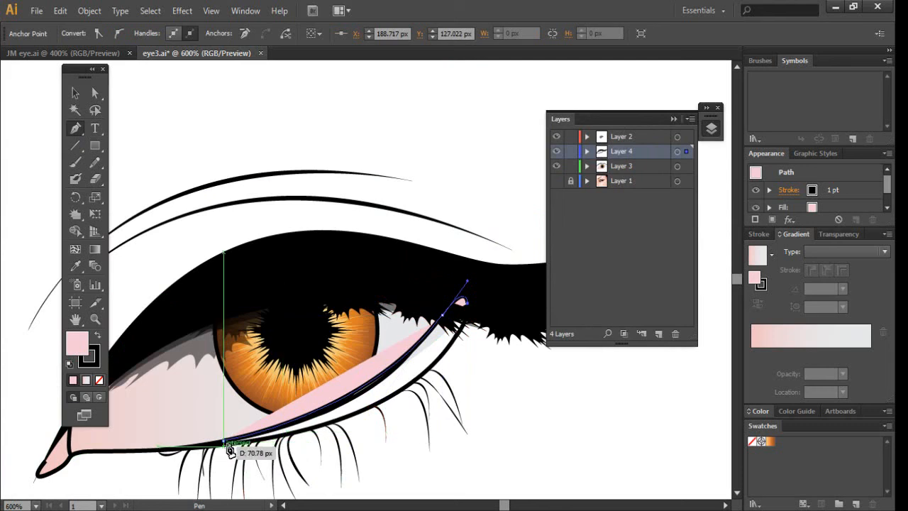
{"action": "left_click_drag", "start_coordinate": [467, 283], "coordinate": [449, 302]}
{"action": "left_click", "coordinate": [460, 322]}
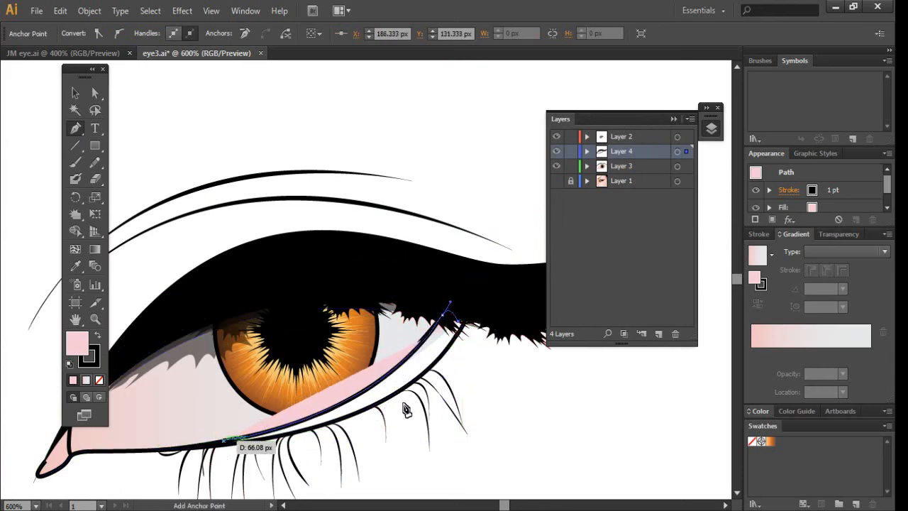
{"action": "left_click_drag", "start_coordinate": [391, 395], "coordinate": [333, 424]}
{"action": "left_click_drag", "start_coordinate": [224, 440], "coordinate": [209, 439]}
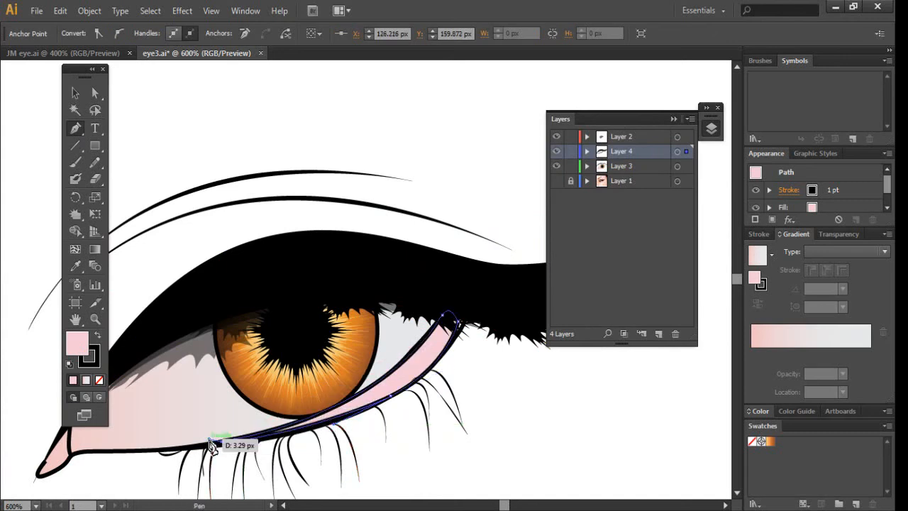
Remove the pink band's stroke and move it from Layer 4 into Layer 3 beneath the iris, then deselect it.
{"action": "left_click", "coordinate": [94, 361]}
{"action": "left_click", "coordinate": [99, 381]}
{"action": "left_click", "coordinate": [586, 151]}
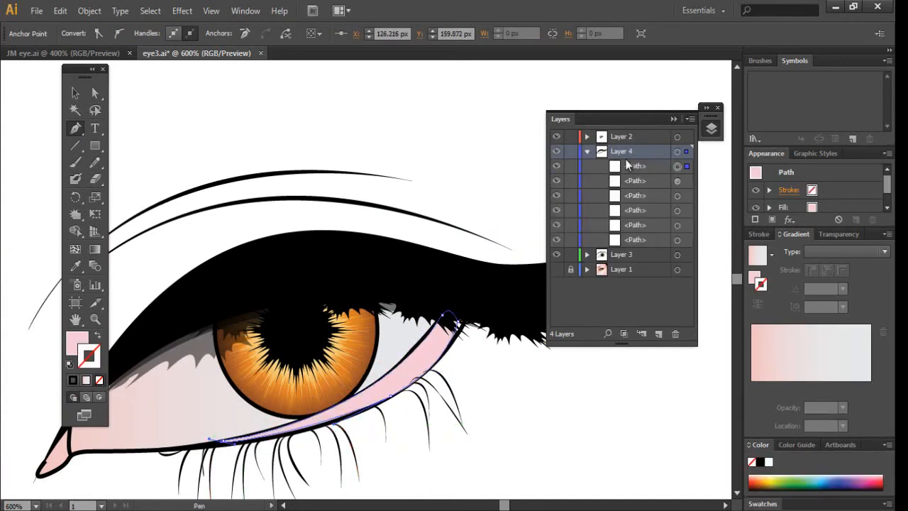
{"action": "left_click", "coordinate": [587, 255]}
{"action": "left_click_drag", "start_coordinate": [636, 168], "coordinate": [647, 283]}
{"action": "left_click", "coordinate": [76, 95]}
{"action": "left_click", "coordinate": [170, 103]}
{"action": "left_click", "coordinate": [428, 359]}
{"action": "left_click", "coordinate": [489, 195]}
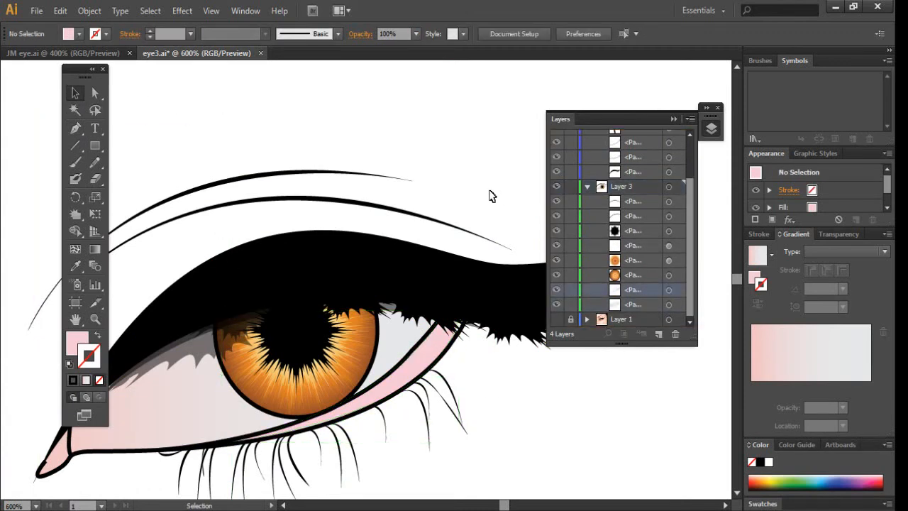
Collapse Layers 3 and 4, lock Layers 2 and 4, and make Layer 3 the active layer.
{"action": "key", "text": "ctrl+minus"}
{"action": "key", "text": "ctrl+minus"}
{"action": "key", "text": "ctrl+minus"}
{"action": "key", "text": "ctrl+equal"}
{"action": "key", "text": "ctrl+equal"}
{"action": "left_click", "coordinate": [587, 187]}
{"action": "left_click", "coordinate": [587, 151]}
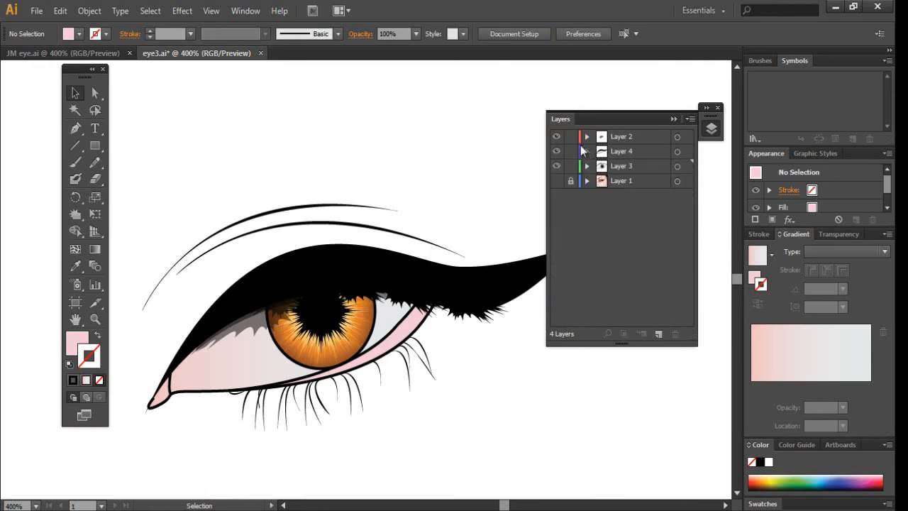
{"action": "left_click", "coordinate": [571, 137]}
{"action": "left_click", "coordinate": [571, 151]}
{"action": "left_click", "coordinate": [631, 167]}
Set the fill to light grey eae4e5 and draw a larger and a smaller circle above the eye with the Ellipse tool.
{"action": "double_click", "coordinate": [75, 342]}
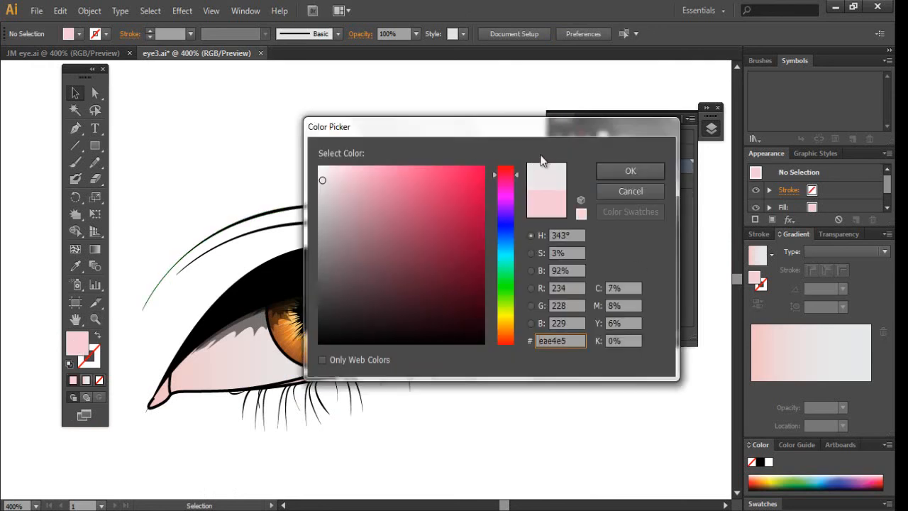
{"action": "left_click", "coordinate": [633, 171]}
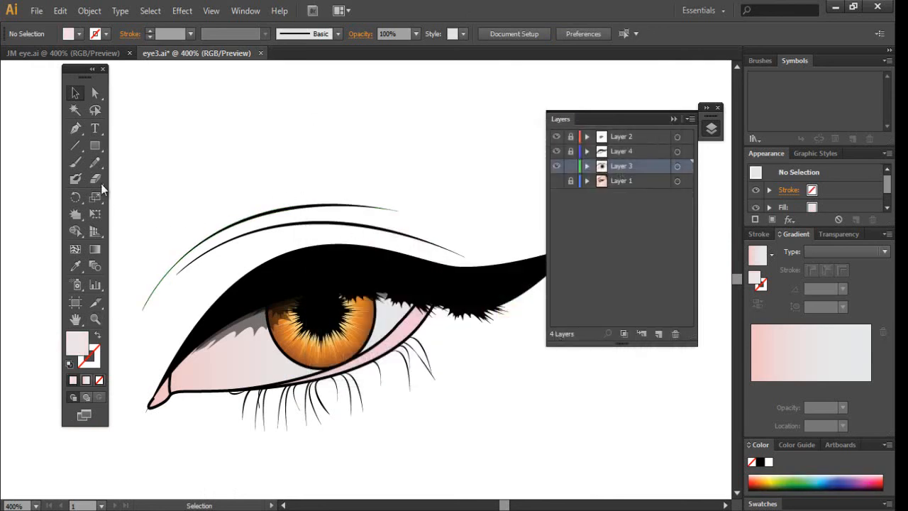
{"action": "left_click_drag", "start_coordinate": [94, 144], "coordinate": [128, 179]}
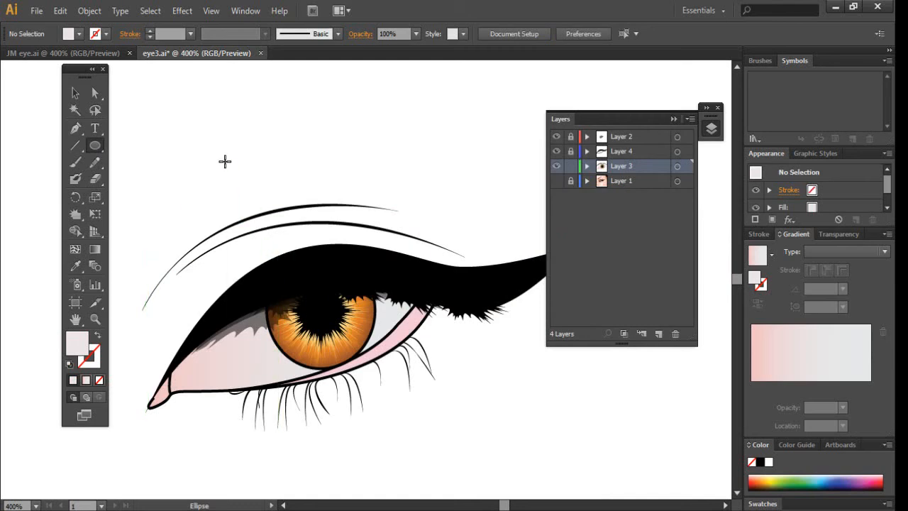
{"action": "left_click_drag", "start_coordinate": [223, 164], "coordinate": [203, 152]}
{"action": "left_click_drag", "start_coordinate": [249, 166], "coordinate": [266, 185]}
Move the two light grey circles onto the iris as highlights, one on each side of the pupil, and deselect them.
{"action": "left_click", "coordinate": [76, 94]}
{"action": "left_click_drag", "start_coordinate": [186, 119], "coordinate": [335, 335]}
{"action": "left_click", "coordinate": [381, 183]}
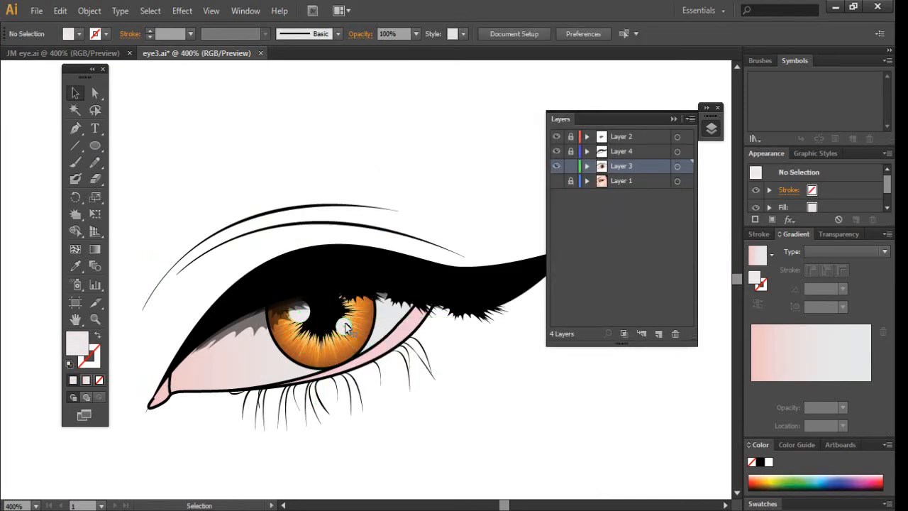
Set the blending mode of both light grey highlight circles on the iris to Soft Light.
{"action": "left_click", "coordinate": [344, 327]}
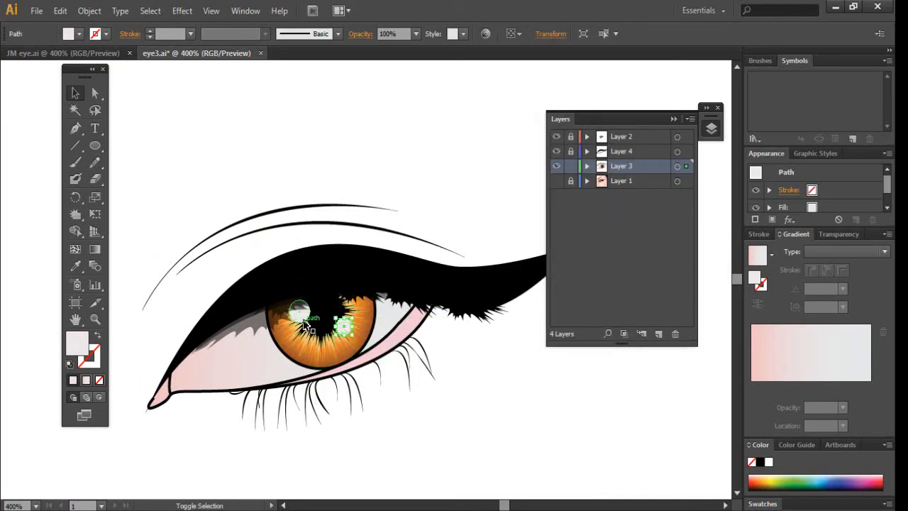
{"action": "left_click", "coordinate": [302, 320], "text": "shift"}
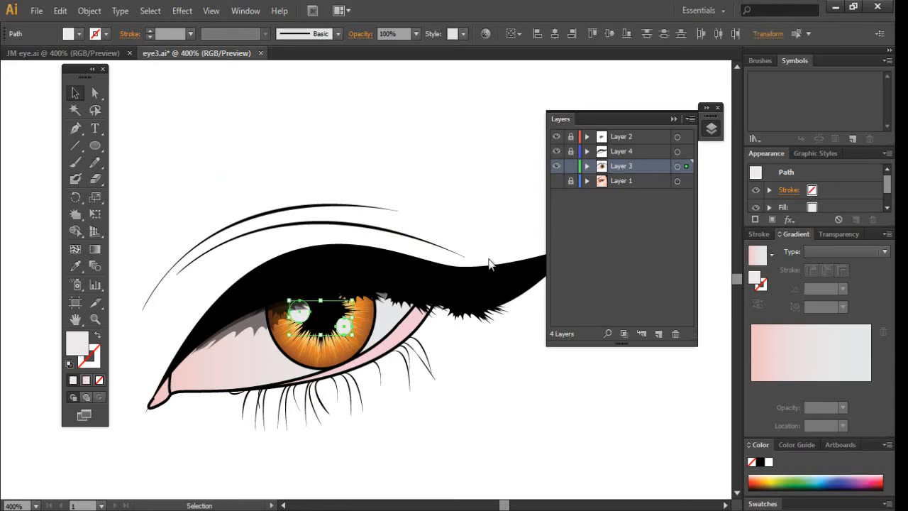
{"action": "left_click", "coordinate": [836, 234]}
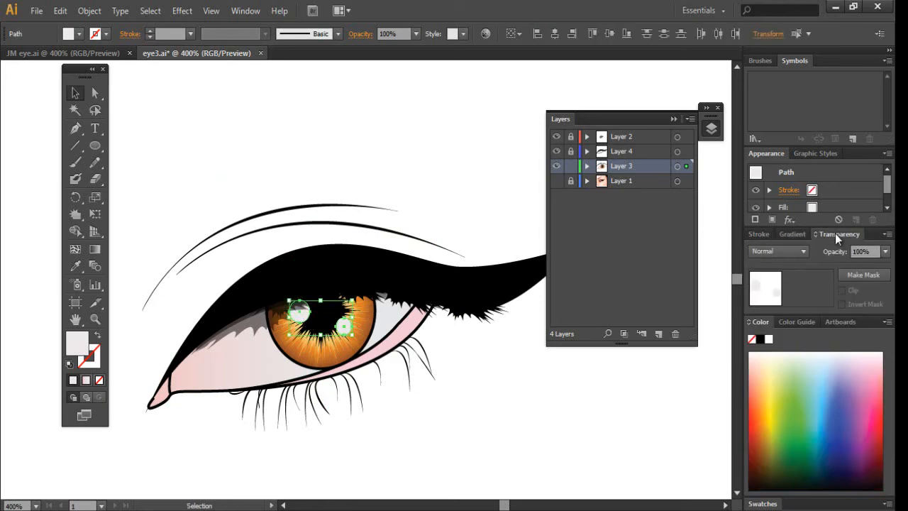
{"action": "left_click", "coordinate": [786, 253]}
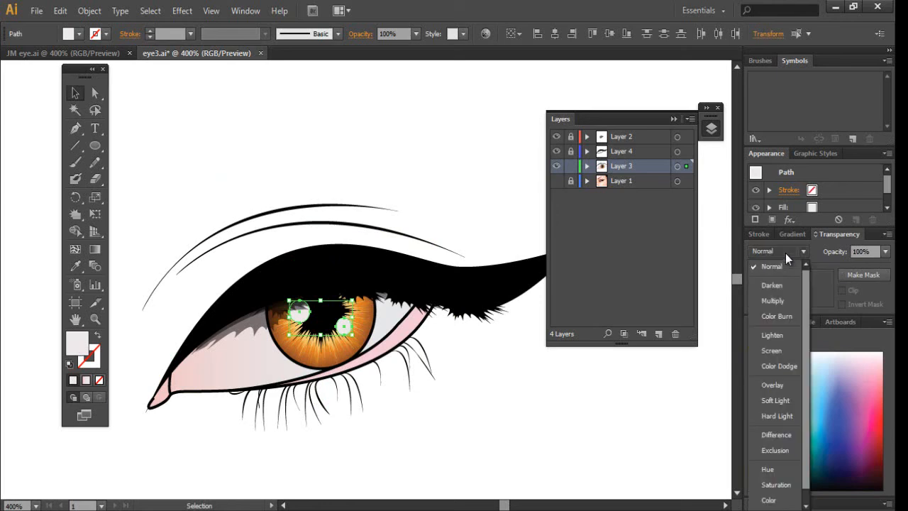
{"action": "left_click", "coordinate": [773, 400]}
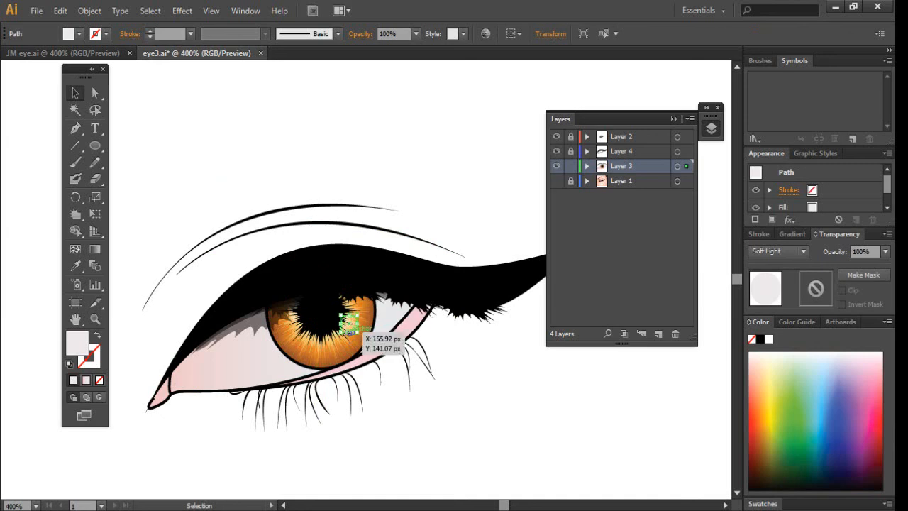
Shift the two iris highlights slightly outward from the pupil and deselect them.
{"action": "left_click", "coordinate": [464, 405]}
{"action": "left_click", "coordinate": [290, 315]}
{"action": "left_click", "coordinate": [512, 425]}
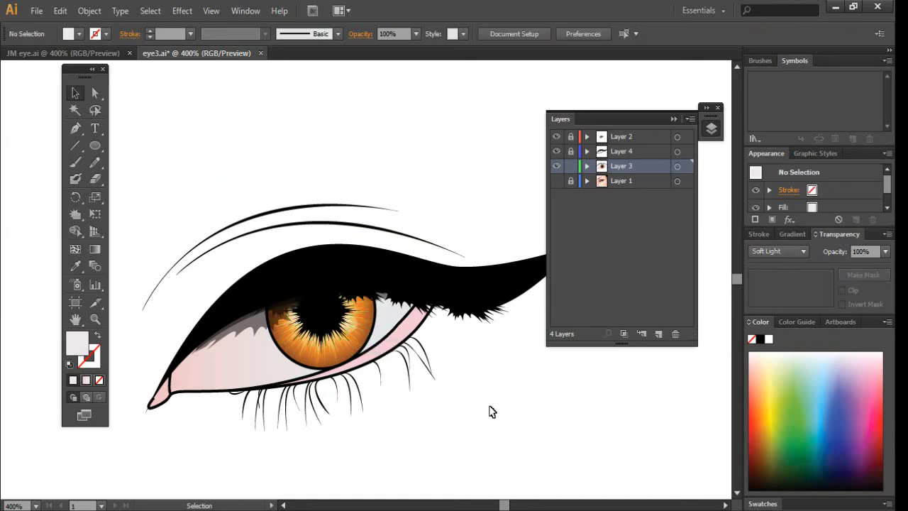
Show the Layer 1 reference photo briefly to compare it with the traced eye, and hide it again.
{"action": "key", "text": "ctrl+minus"}
{"action": "key", "text": "ctrl+minus"}
{"action": "key", "text": "ctrl+equal"}
{"action": "key", "text": "ctrl+equal"}
{"action": "key", "text": "ctrl+minus"}
{"action": "left_click", "coordinate": [557, 180]}
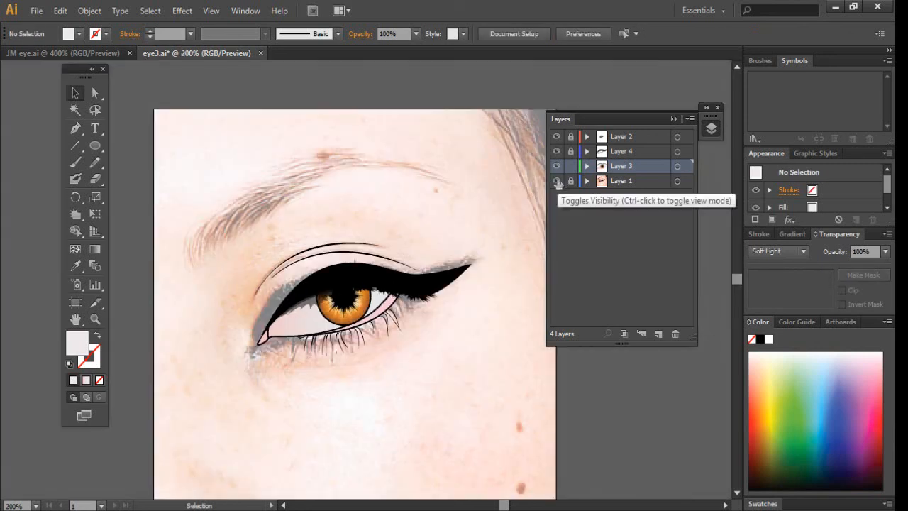
{"action": "left_click", "coordinate": [556, 180]}
{"action": "key", "text": "ctrl+equal"}
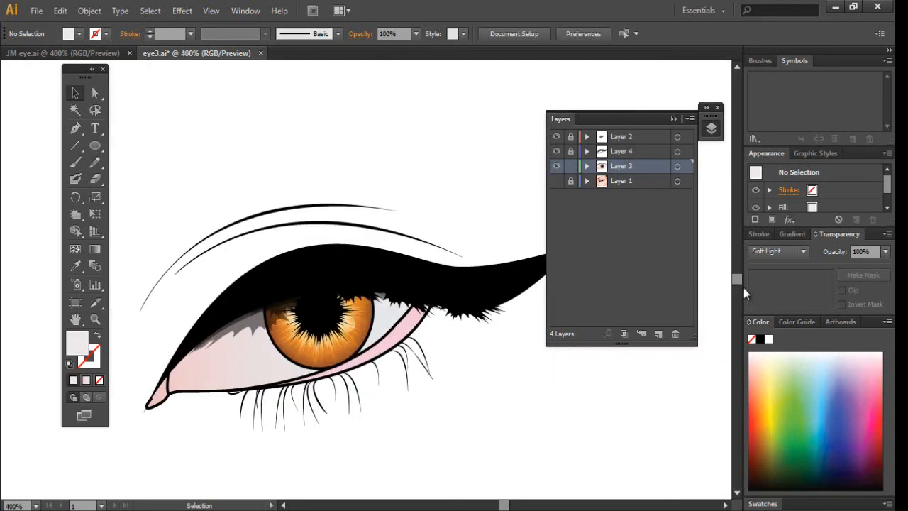
Collapse the Layers panel and examine the iris highlights, pupil edge, shadow and lashes up close.
{"action": "left_click", "coordinate": [674, 119]}
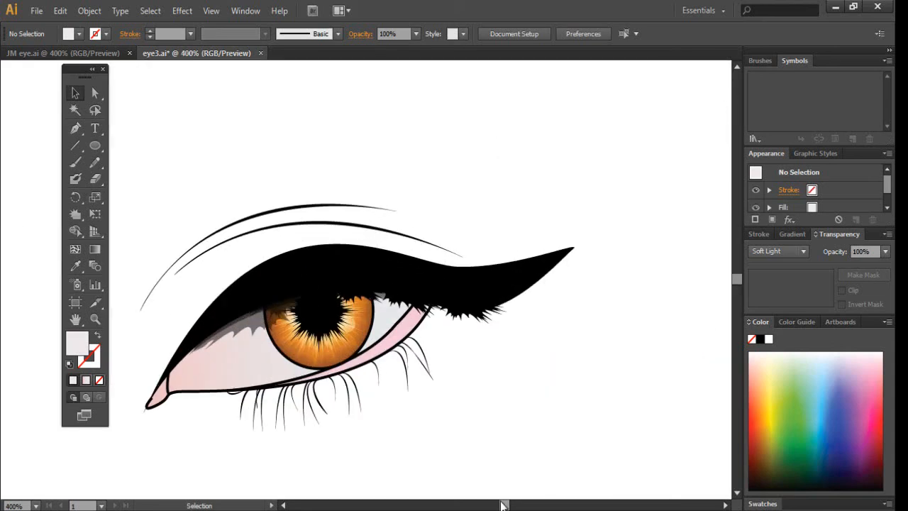
{"action": "scroll", "coordinate": [503, 504], "scroll_direction": "left", "scroll_amount": 3}
{"action": "key", "text": "ctrl+equal"}
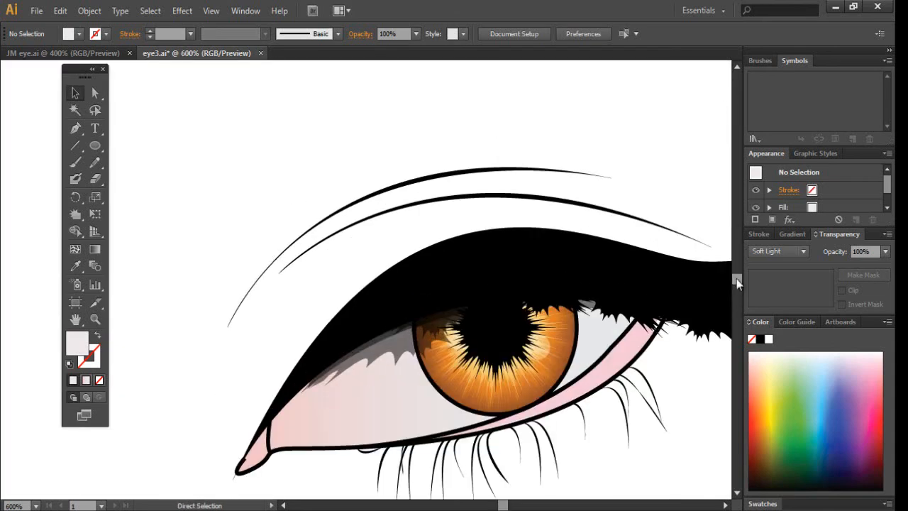
{"action": "key", "text": "ctrl+equal"}
{"action": "left_click_drag", "start_coordinate": [504, 504], "coordinate": [506, 504]}
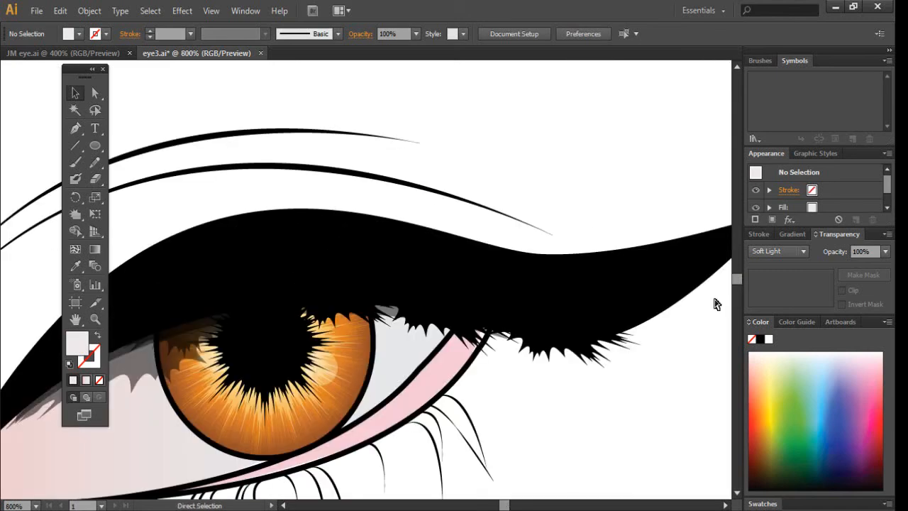
{"action": "key", "text": "ctrl+equal"}
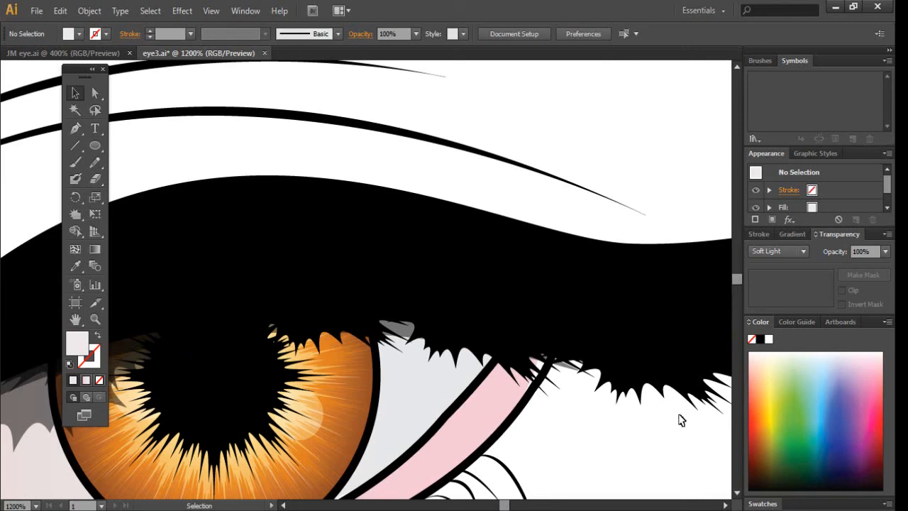
{"action": "scroll", "coordinate": [737, 497], "scroll_direction": "down", "scroll_amount": 5}
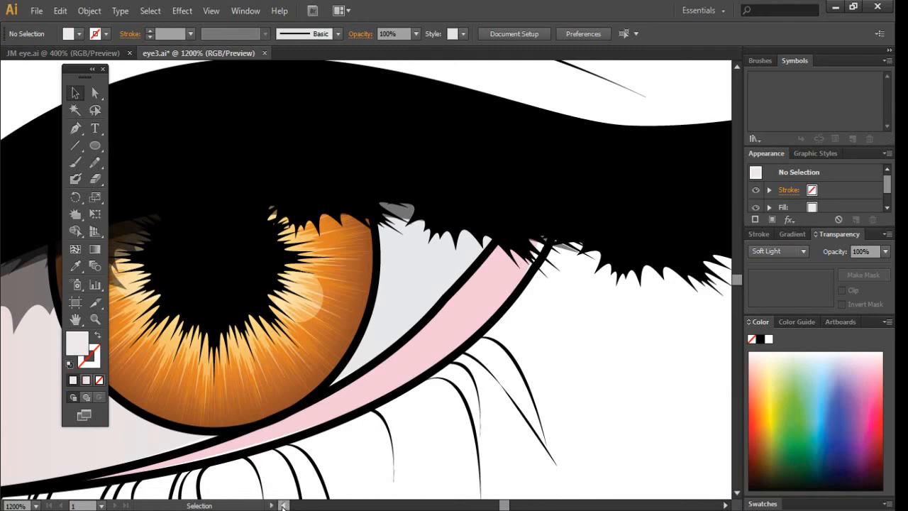
{"action": "scroll", "coordinate": [283, 505], "scroll_direction": "left", "scroll_amount": 5}
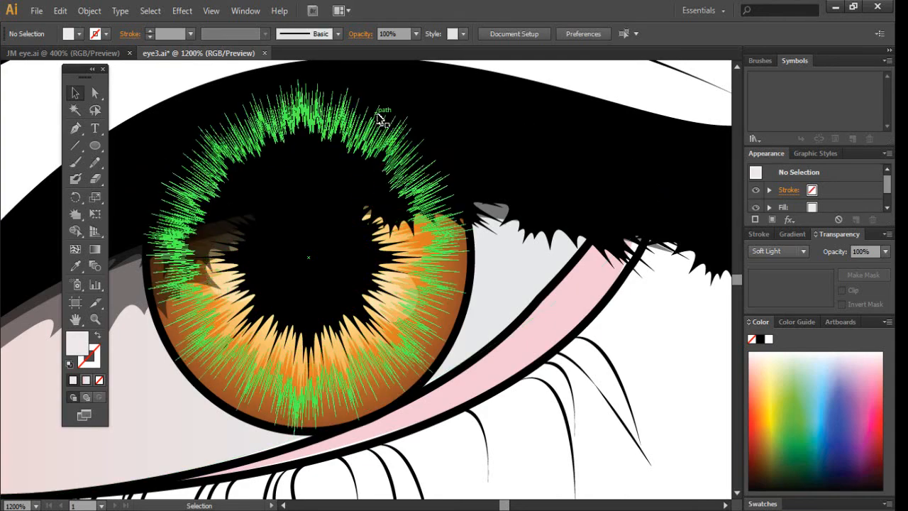
{"action": "left_click", "coordinate": [258, 290]}
{"action": "left_click", "coordinate": [400, 312]}
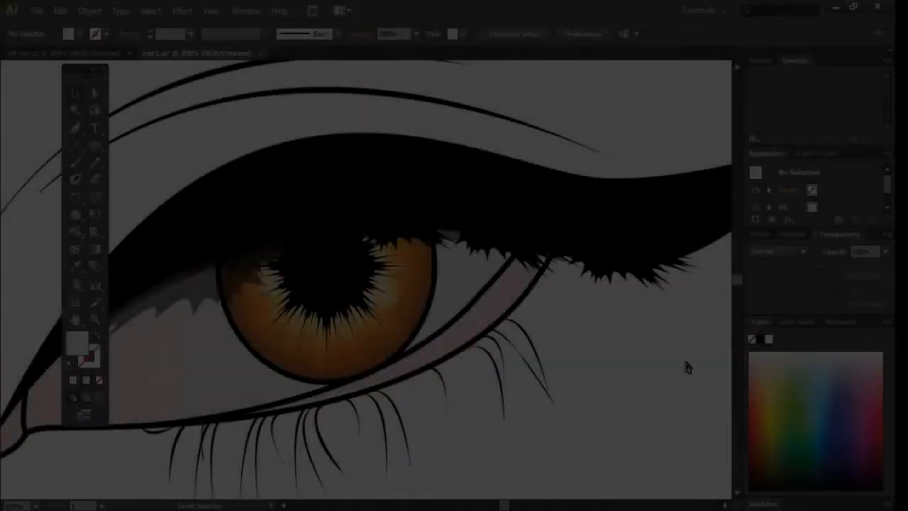
{"action": "key", "text": "ctrl+plus"}
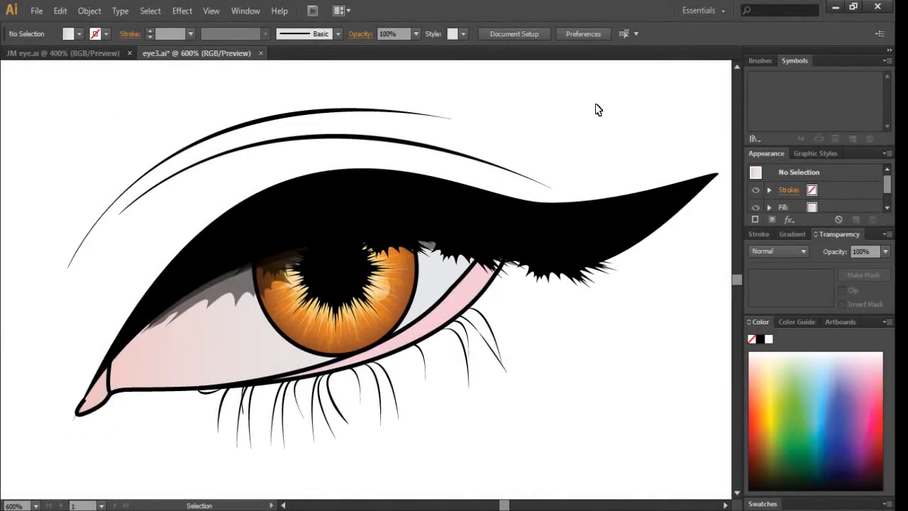